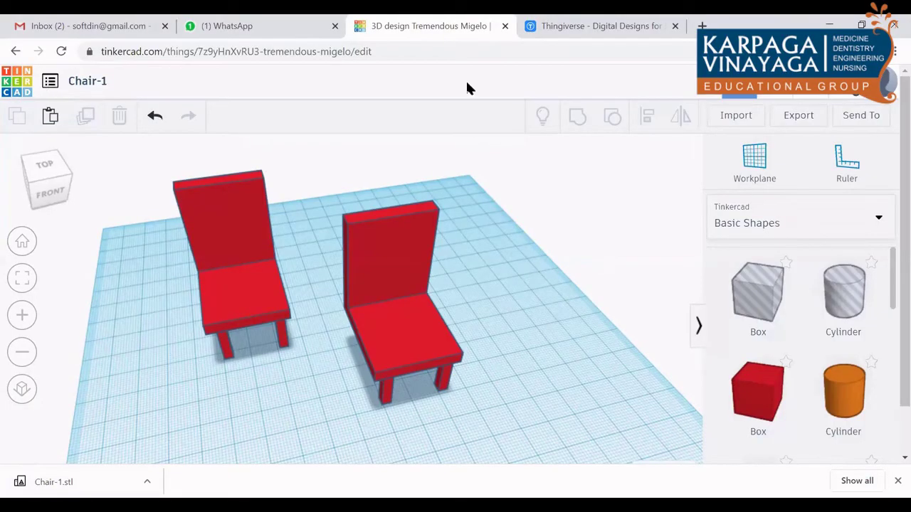
Leave the chair design for a new design via Recent designs, and close the Thingiverse tab.
left_click(50, 82)
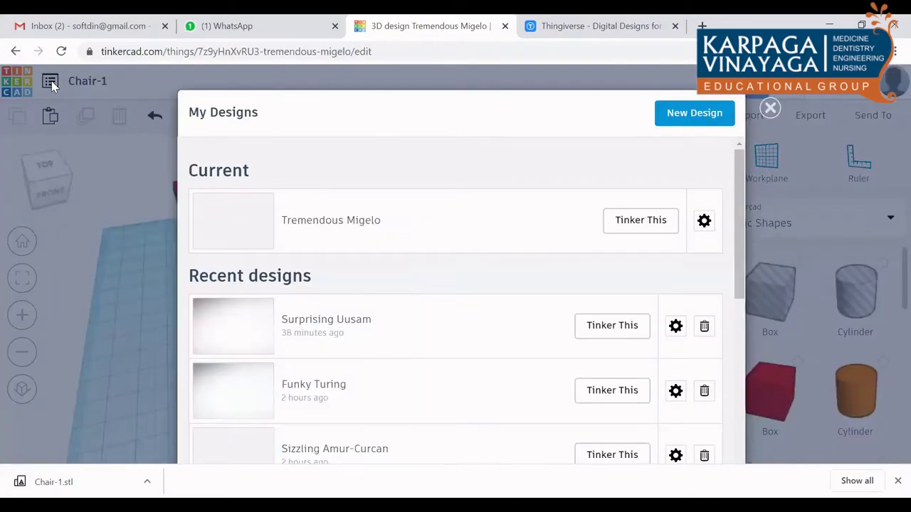
left_click(691, 121)
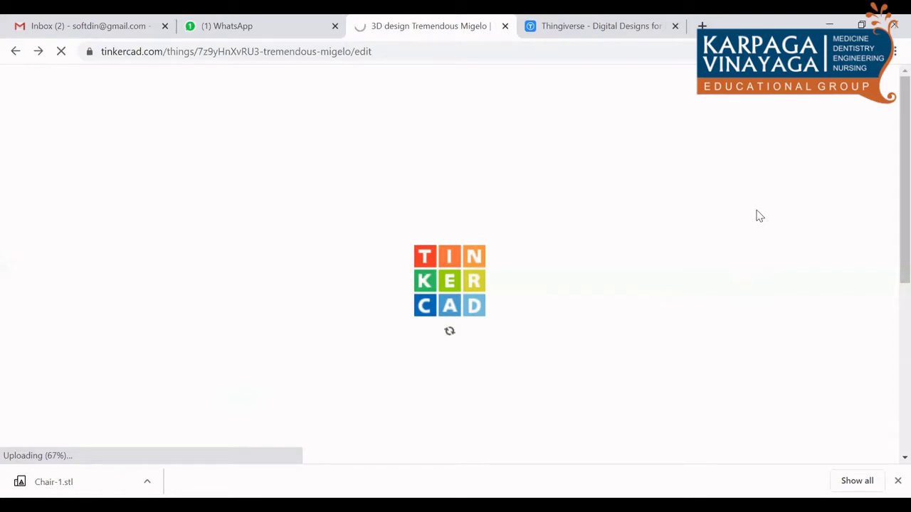
left_click(675, 26)
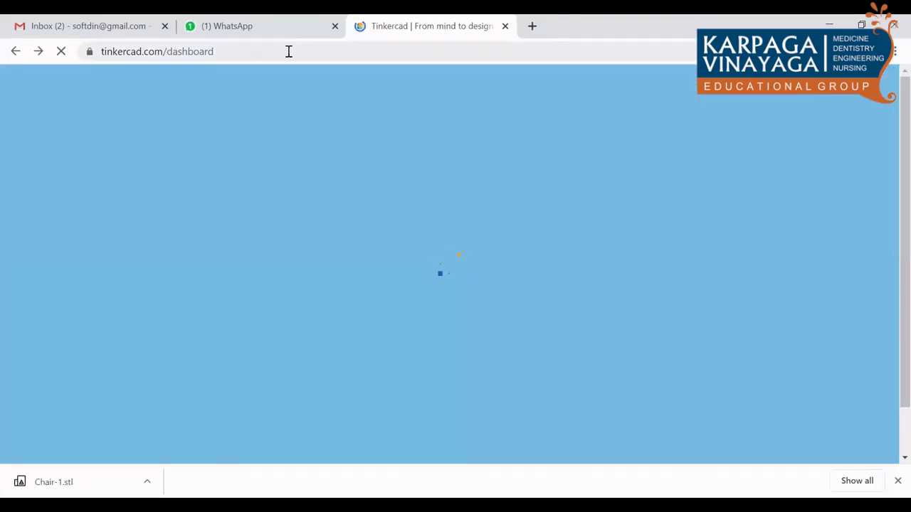
Create a blank design, Amazing Wolt, from the Tinkercad dashboard.
left_click(289, 52)
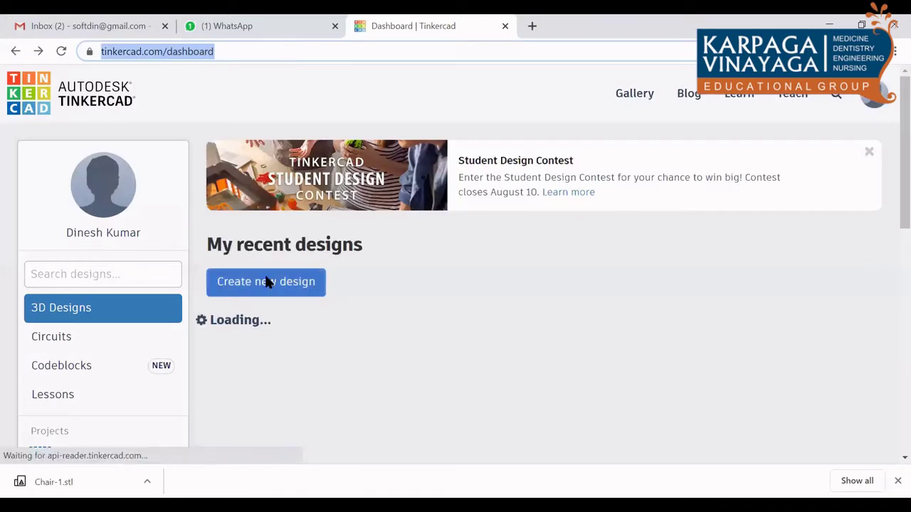
left_click(266, 281)
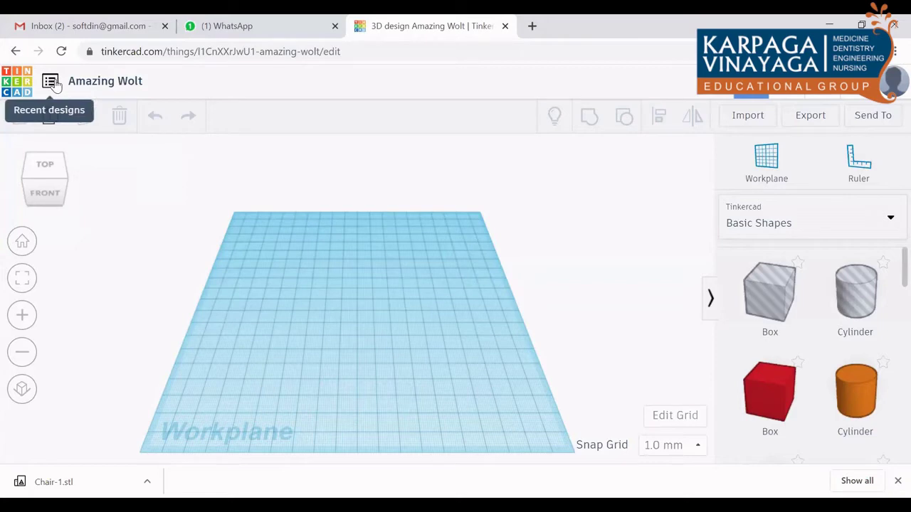
Toggle the Recent designs list, then start the new blank design Exquisite Fyyran.
left_click(53, 83)
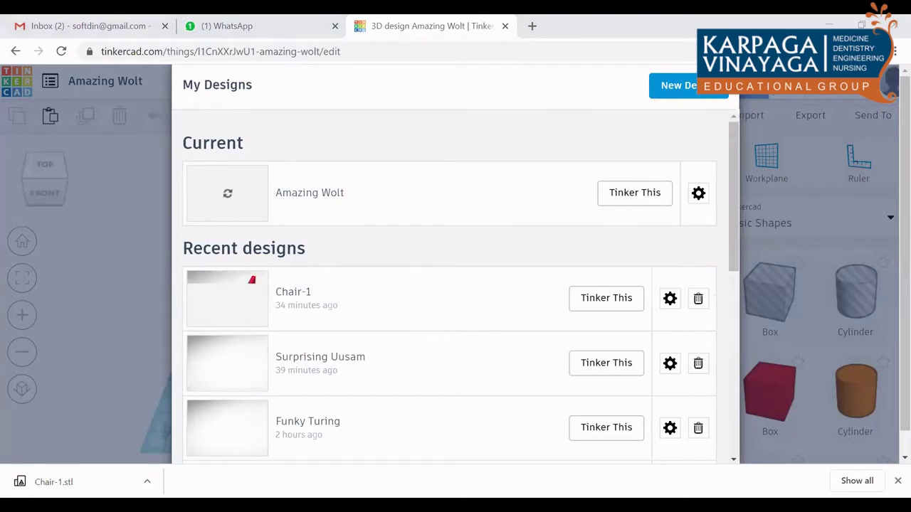
left_click(50, 84)
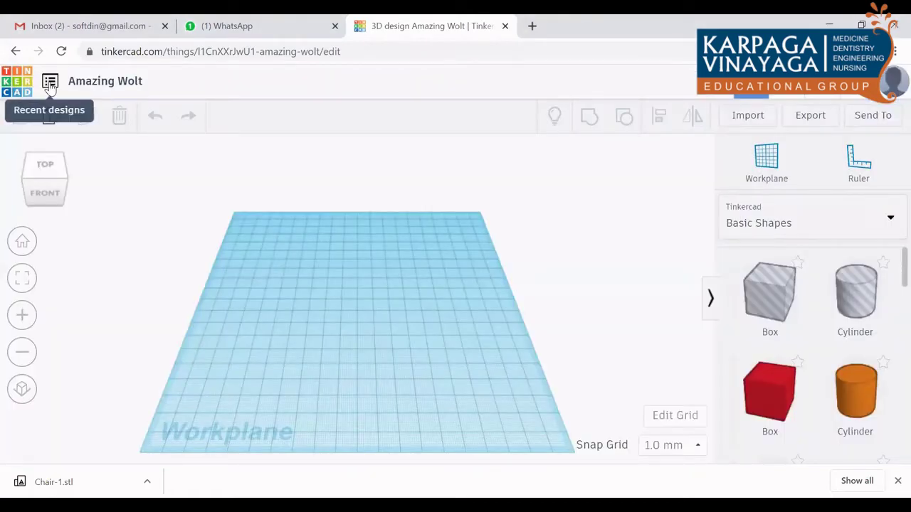
left_click(50, 83)
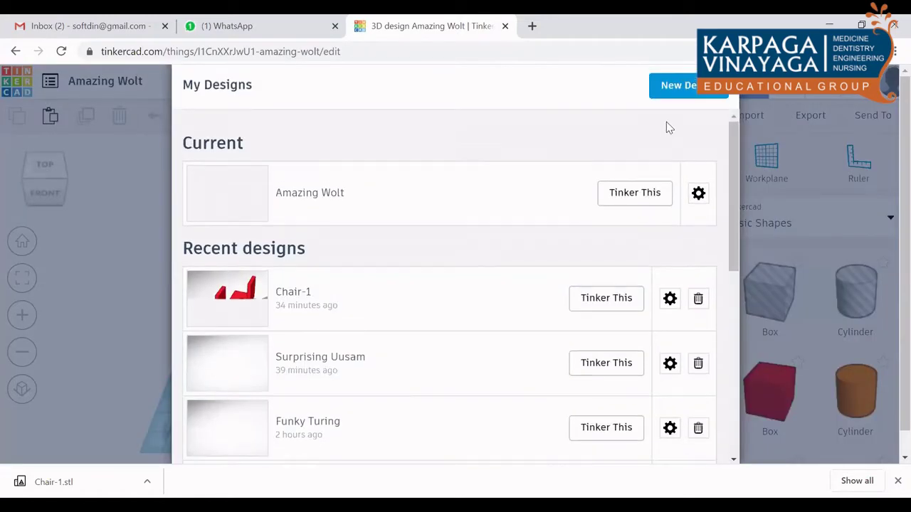
key("Escape")
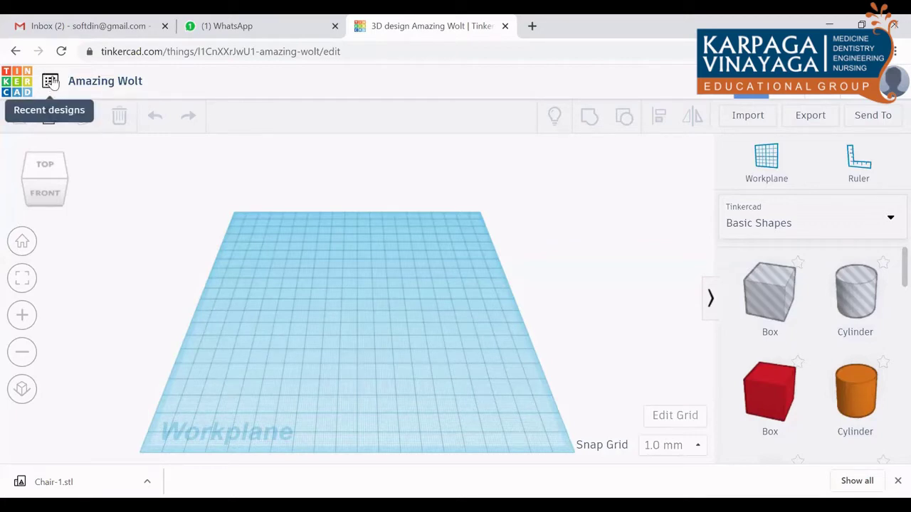
left_click(50, 82)
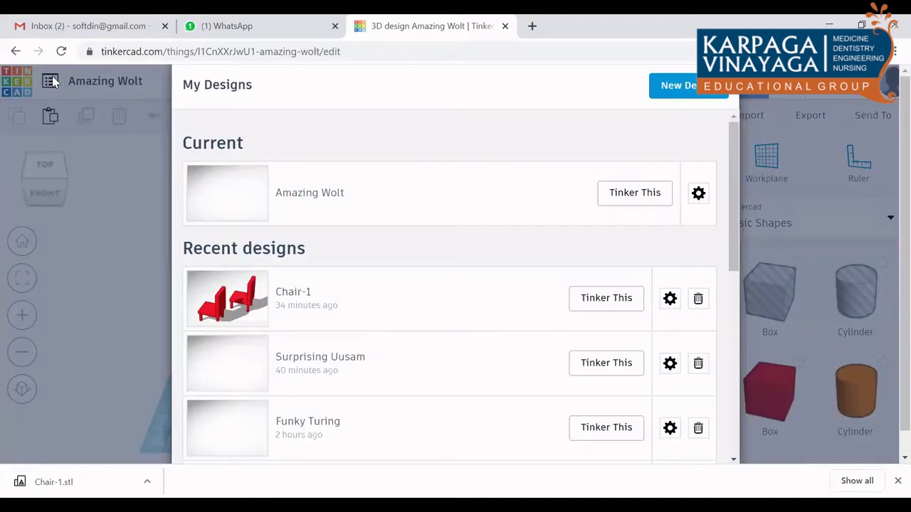
left_click(708, 93)
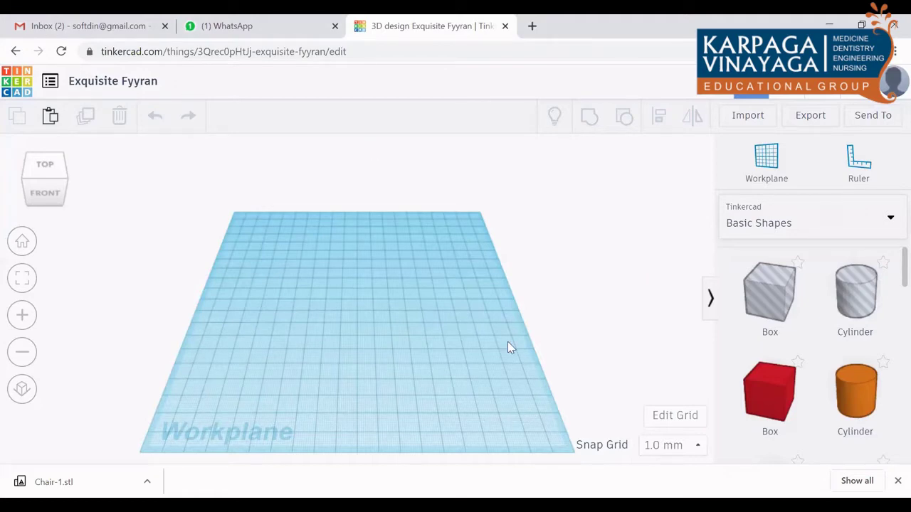
Drop an orange 20 × 20 mm Basic Shapes cylinder onto the workplane.
left_click(863, 398)
left_click(855, 393)
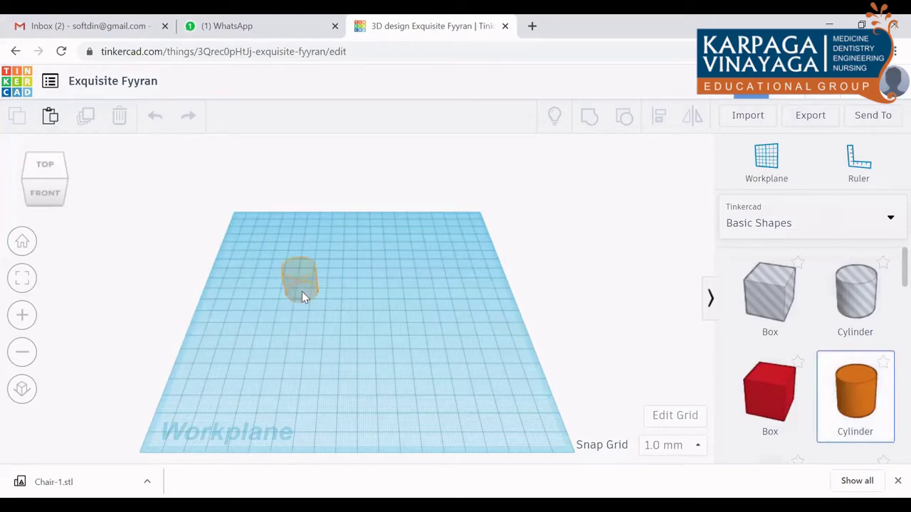
left_click(302, 291)
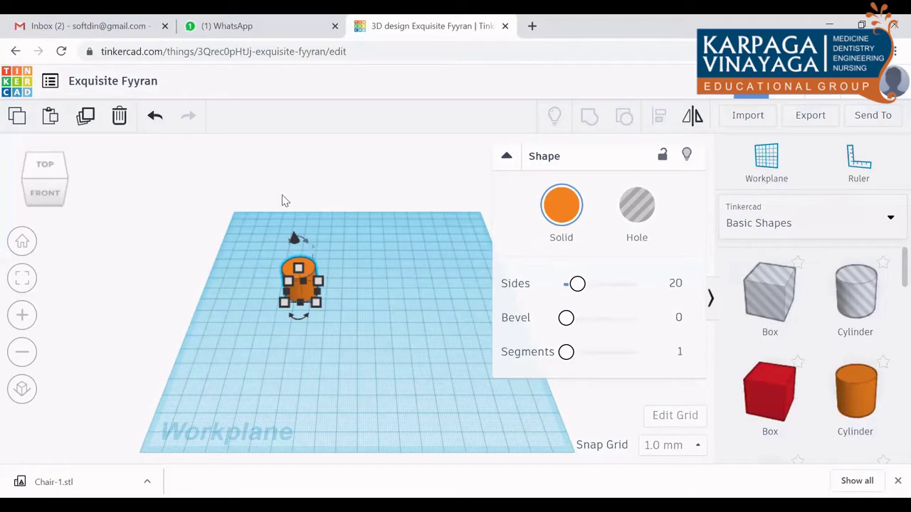
mouse_move(316, 303)
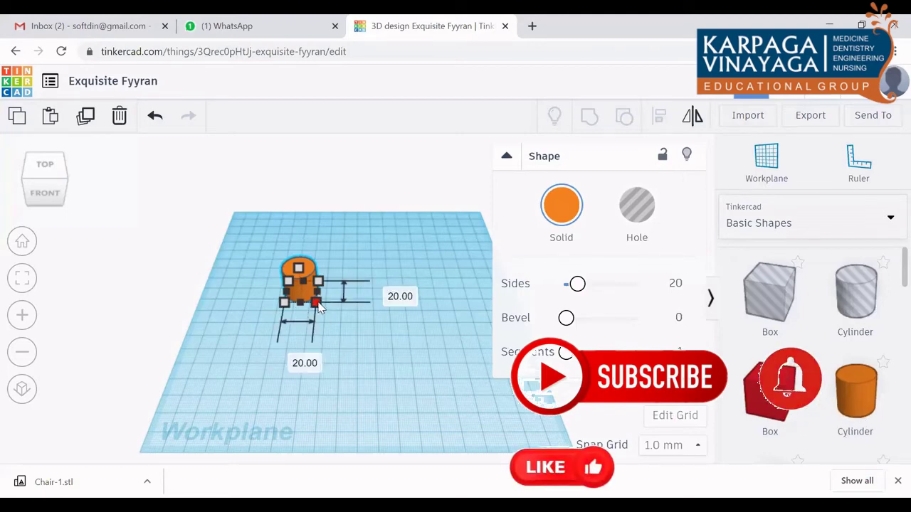
Undo a first stretch, then drag the cylinder's base out to 52 × 52 mm.
left_click_drag(323, 314, 318, 338)
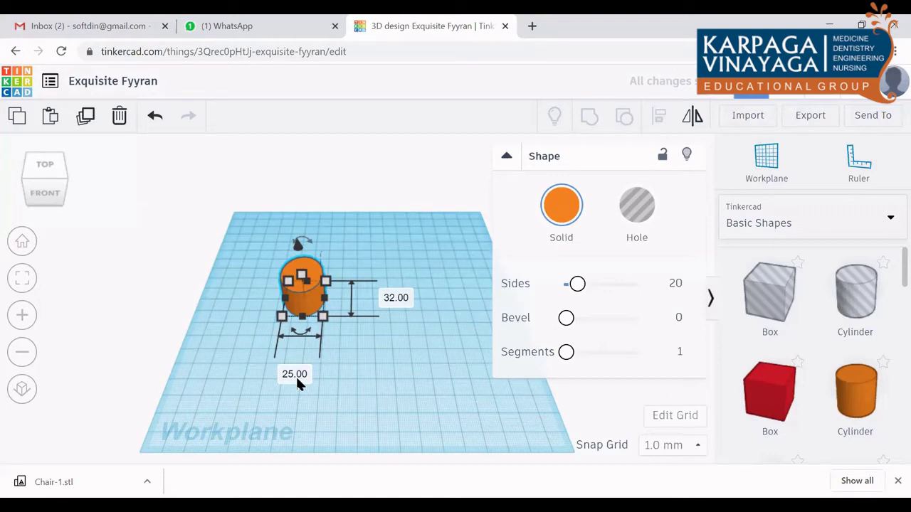
key("ctrl+z")
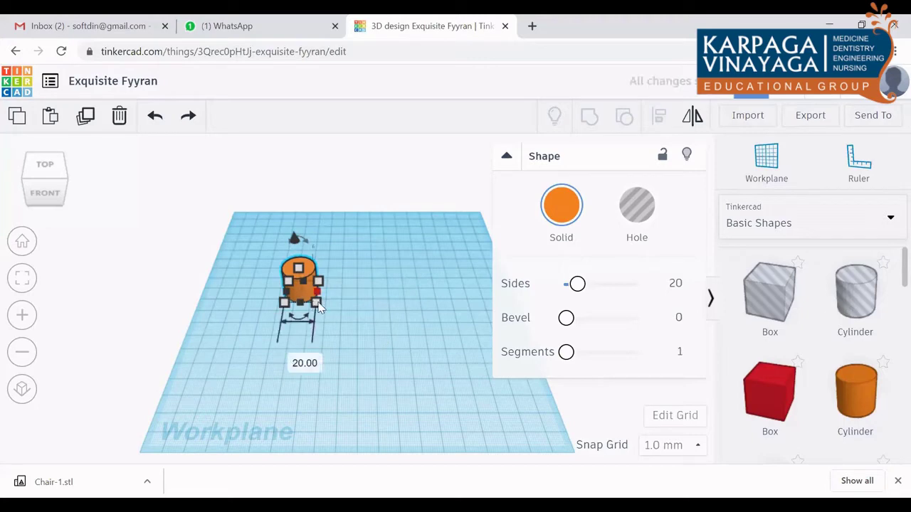
left_click_drag(316, 305, 334, 329)
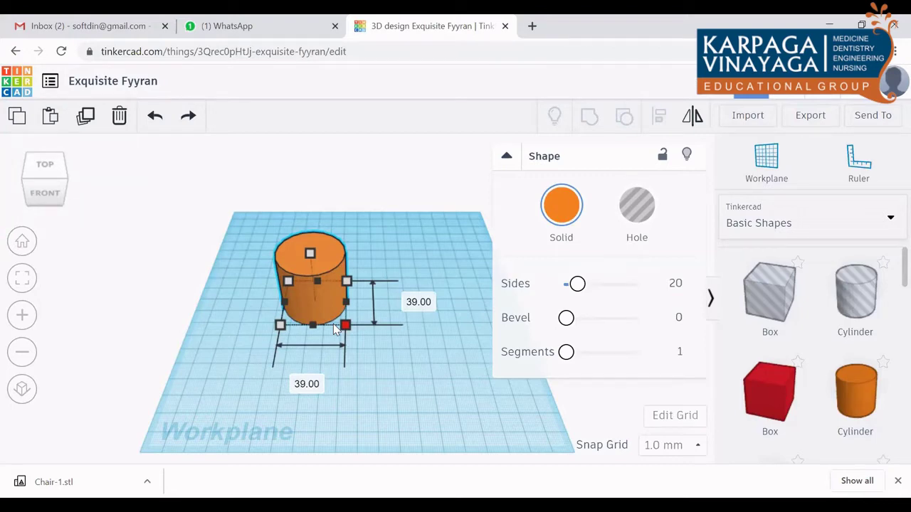
left_click_drag(334, 328, 369, 348)
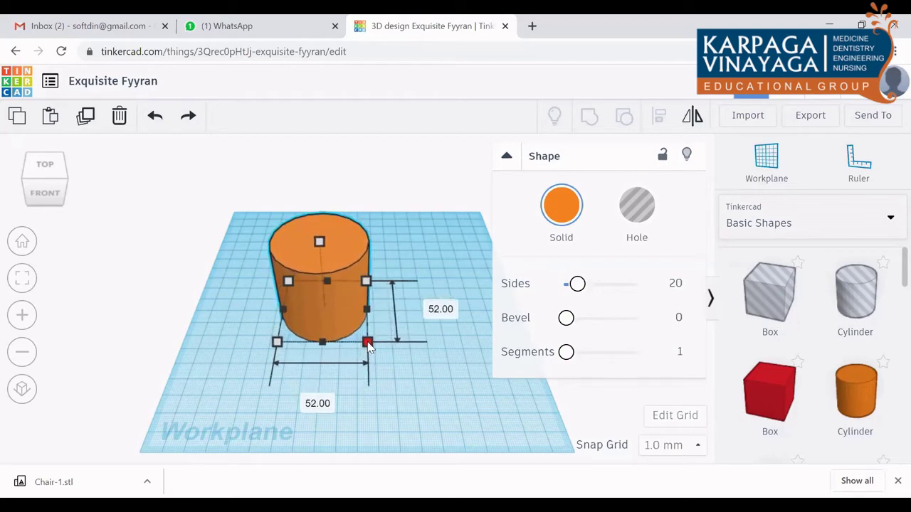
left_click(480, 398)
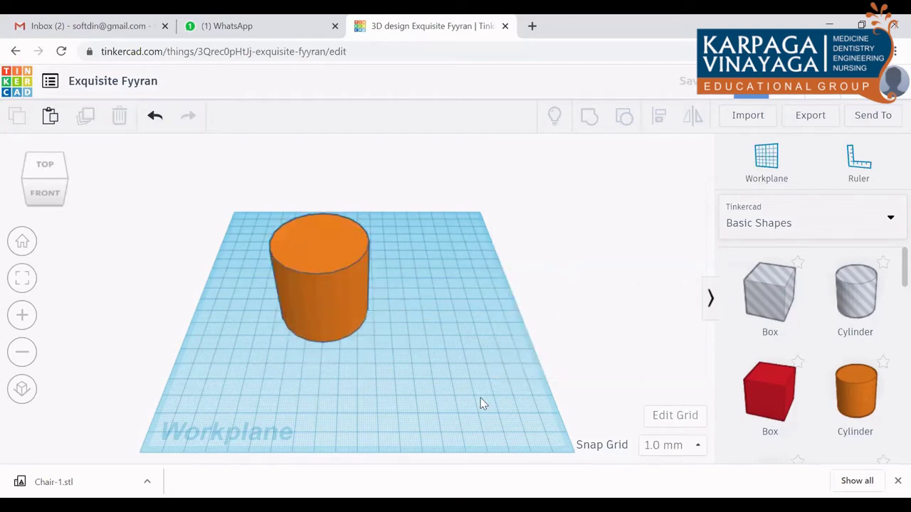
left_click(692, 449)
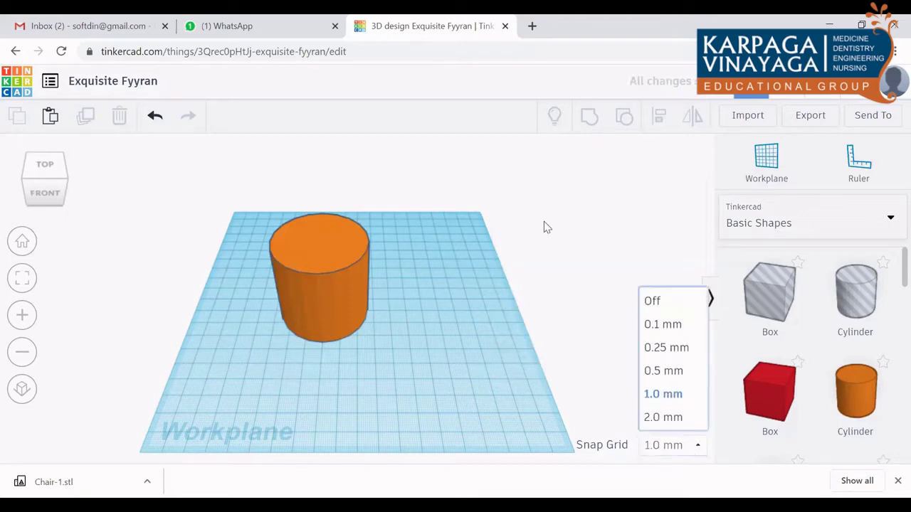
left_click(676, 393)
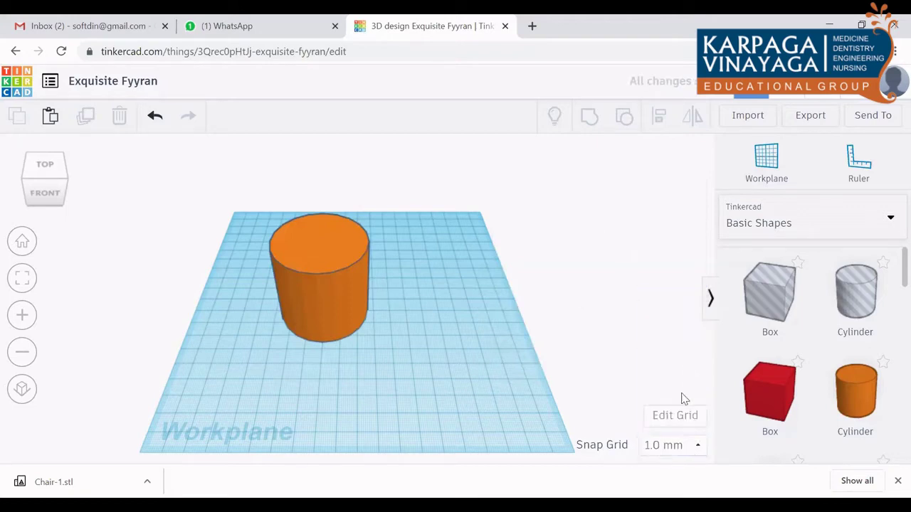
left_click(689, 449)
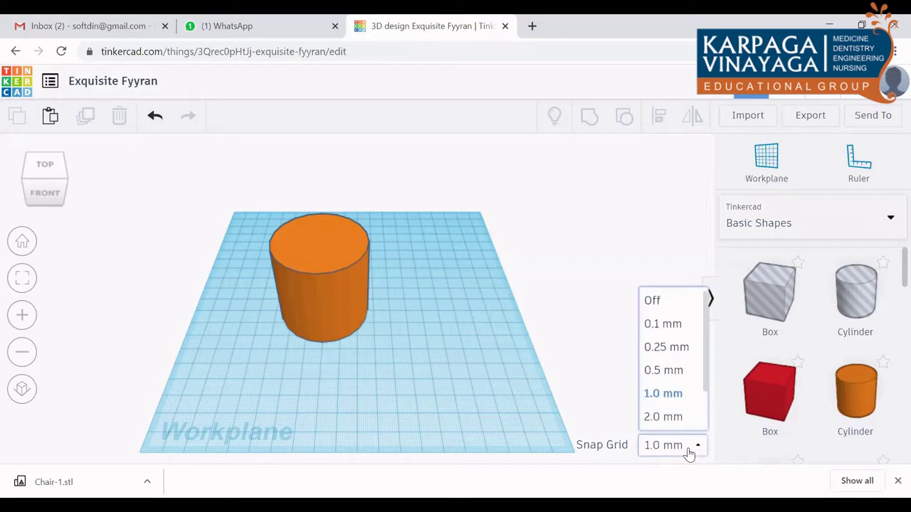
left_click(506, 277)
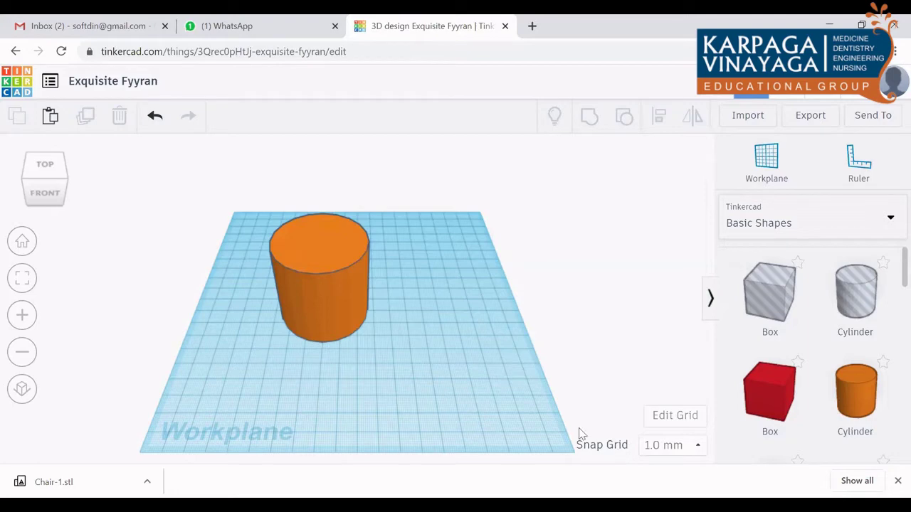
left_click_drag(573, 426, 714, 462)
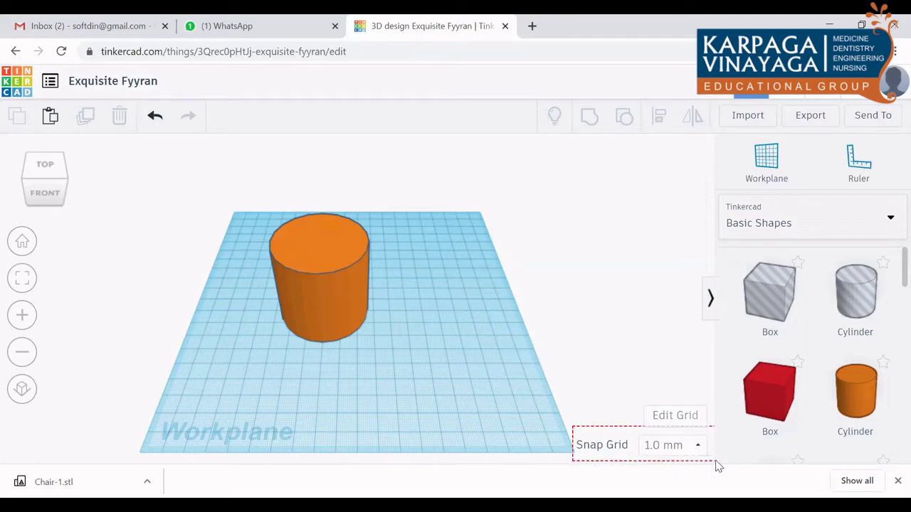
mouse_move(716, 466)
left_mouse_down()
mouse_move(706, 458)
mouse_move(718, 463)
left_mouse_up()
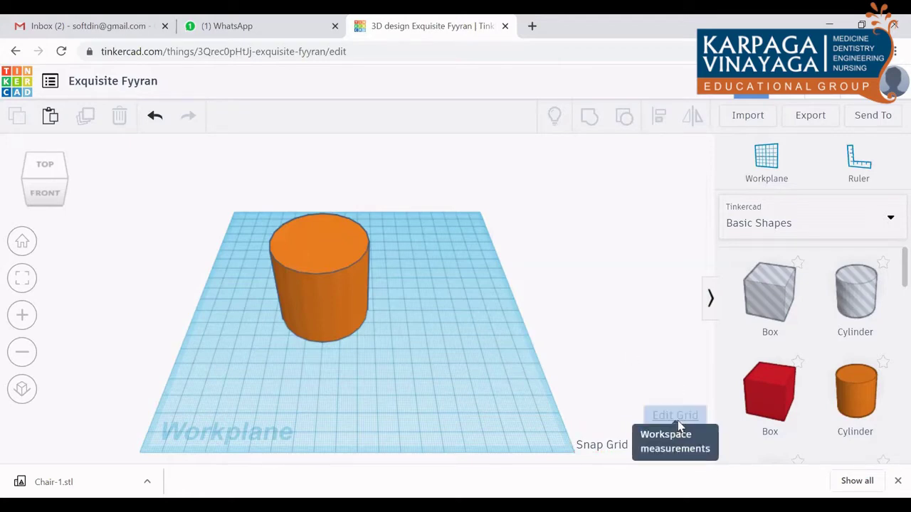
left_click(676, 417)
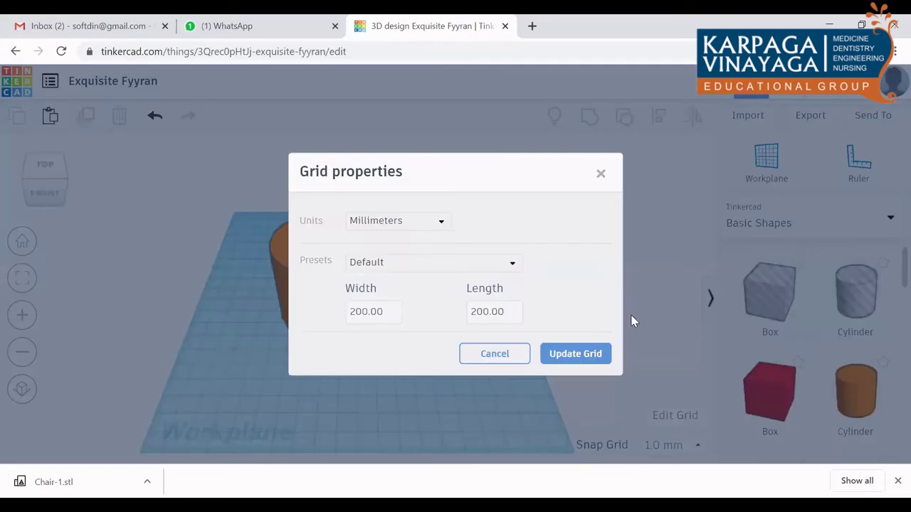
left_click(417, 233)
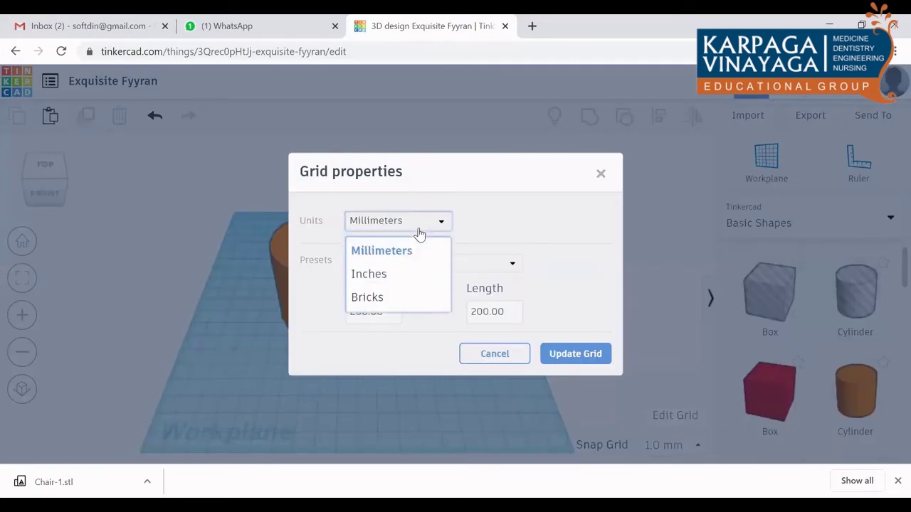
left_click(602, 174)
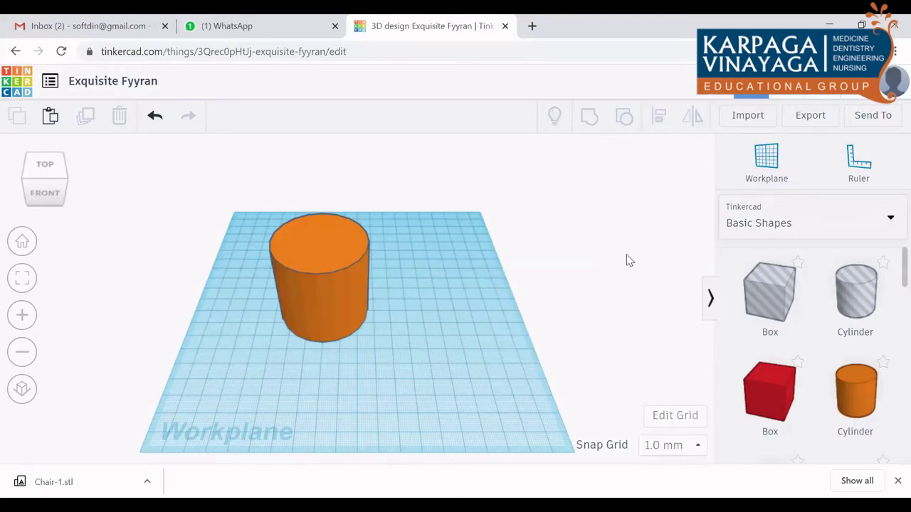
Set the orange cylinder's base to 50 × 50 mm by entering 50 as its width.
left_click(855, 384)
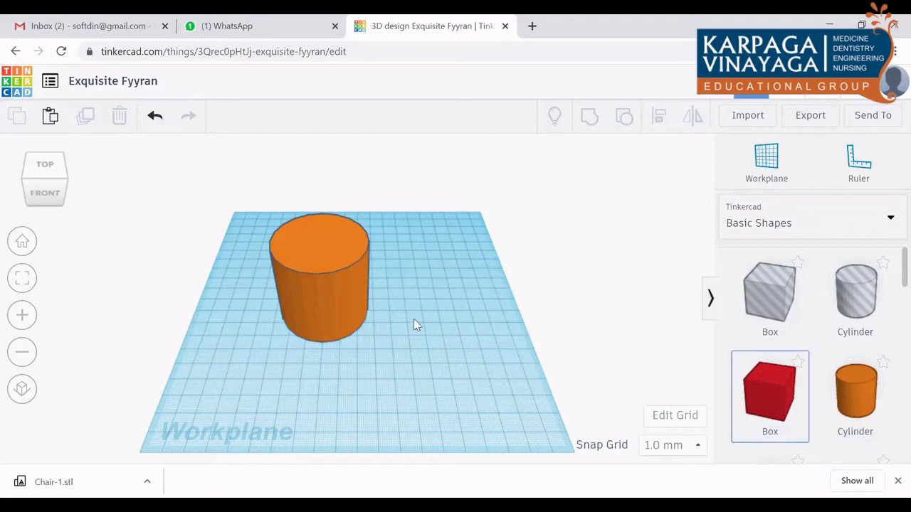
left_click(349, 306)
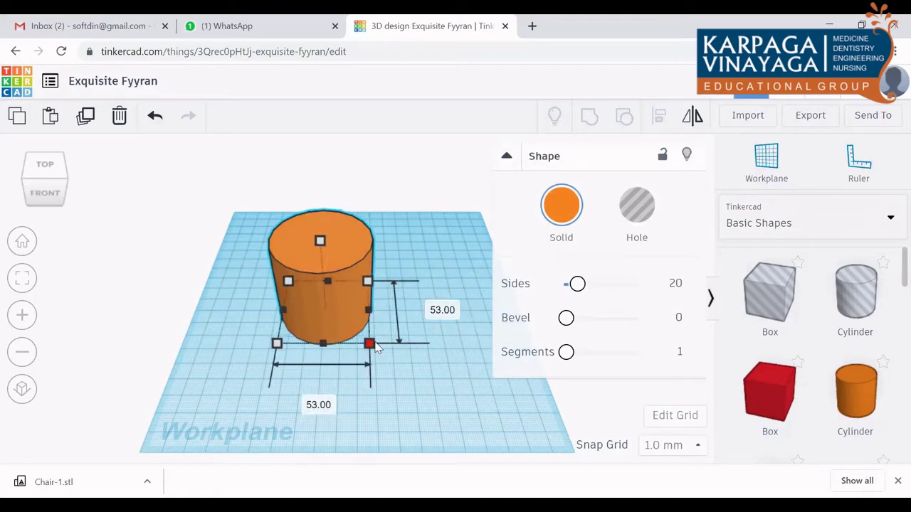
mouse_move(368, 344)
left_mouse_down()
mouse_move(383, 354)
mouse_move(380, 324)
mouse_move(368, 314)
left_mouse_up()
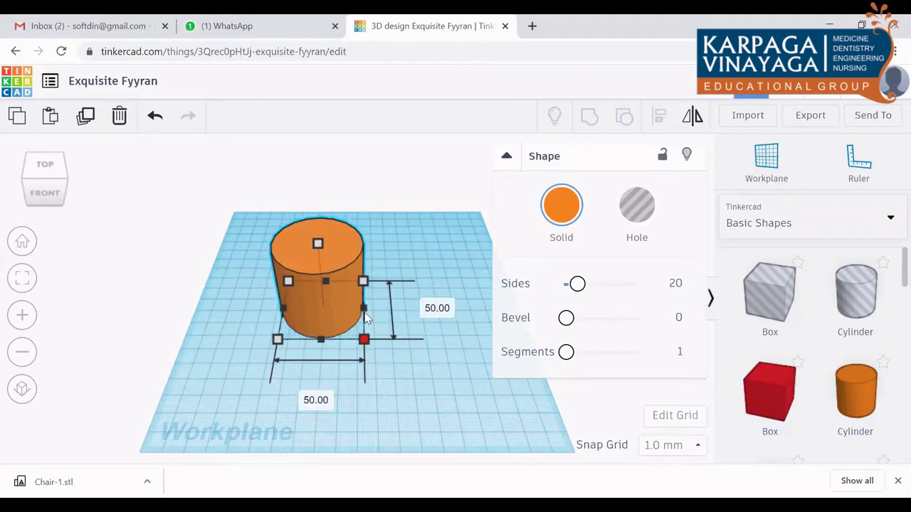
left_click_drag(368, 318, 366, 317)
left_click(427, 310)
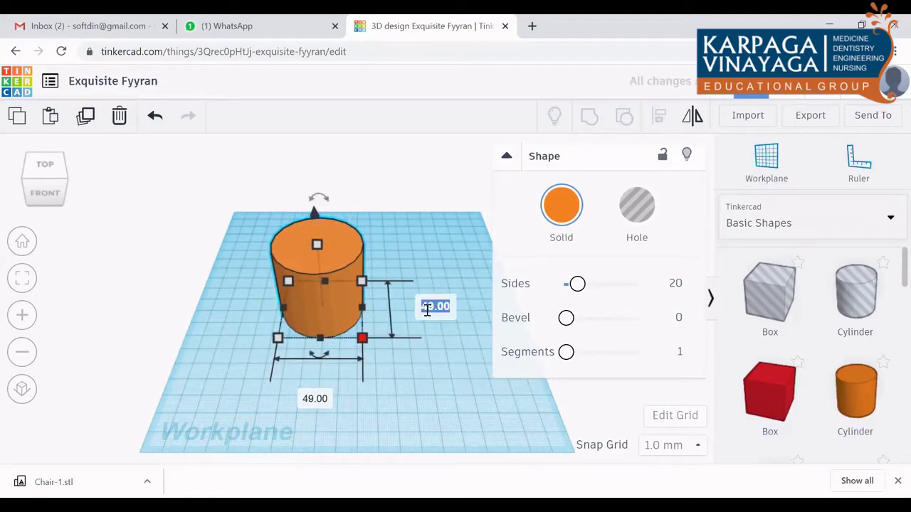
type("50")
key("Return")
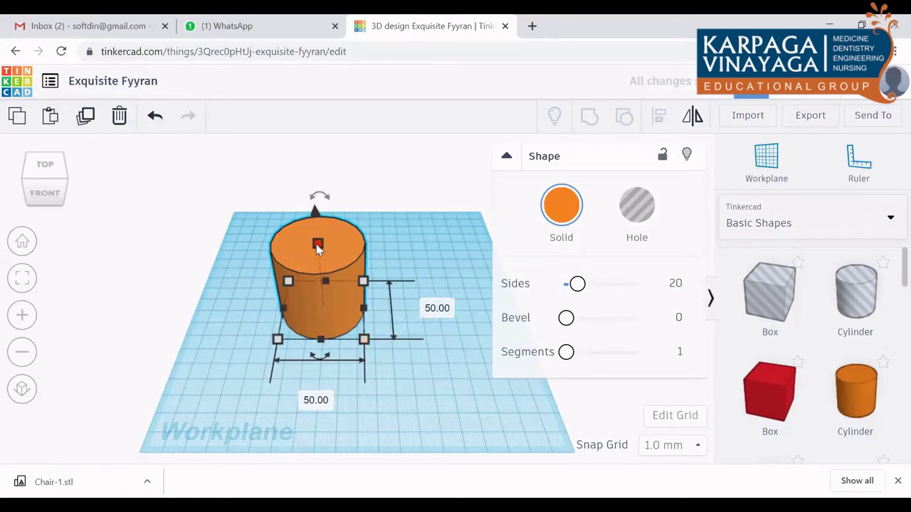
Drag the top handle to make the cylinder 60 mm tall.
left_click_drag(317, 244, 325, 223)
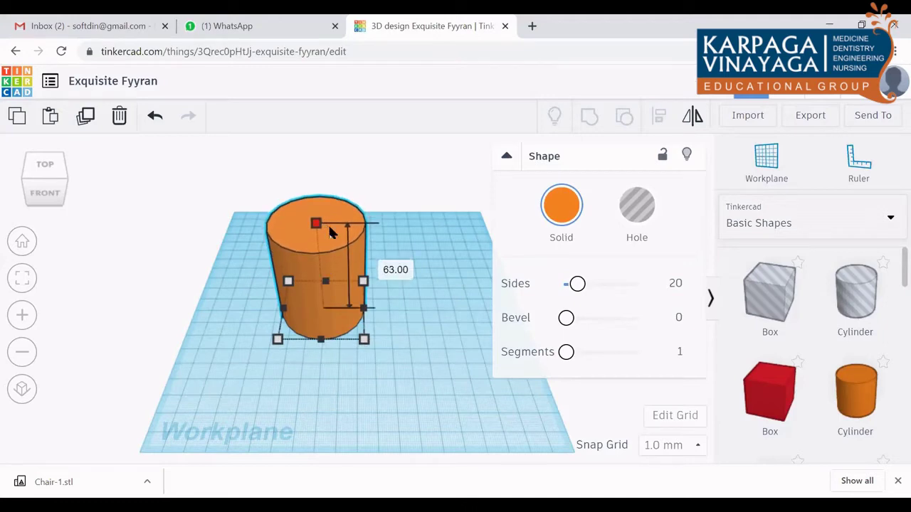
left_click_drag(325, 222, 331, 235)
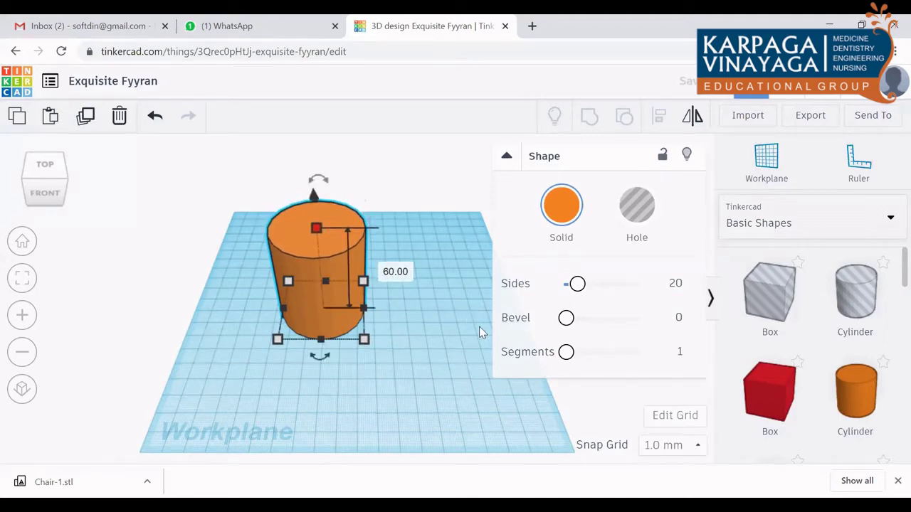
left_click(418, 356)
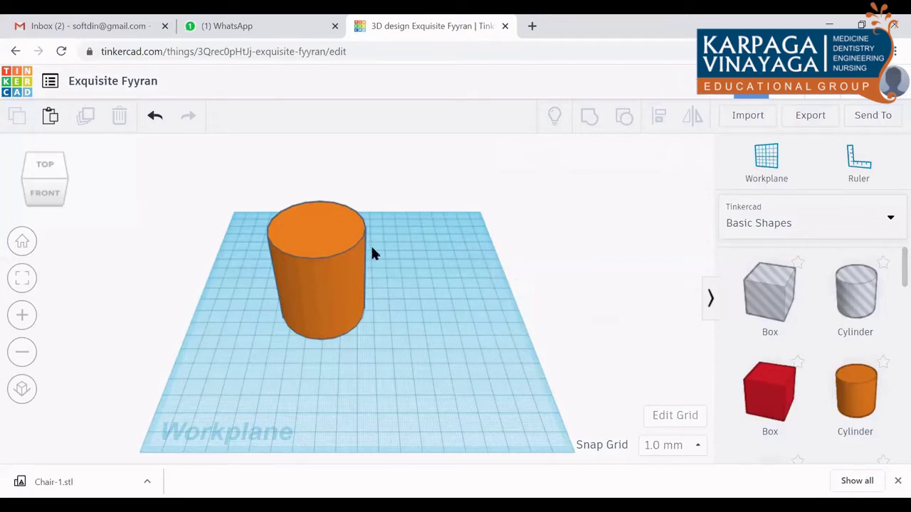
Scroll Basic Shapes to the Torus and place a blue torus on the workplane.
scroll(889, 285, "down", 1)
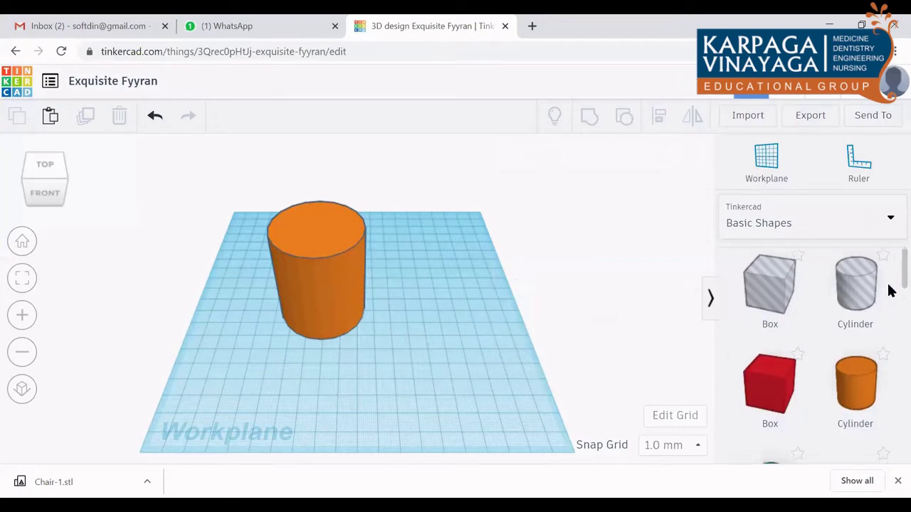
scroll(889, 291, "down", 1)
scroll(888, 306, "down", 1)
scroll(889, 320, "down", 1)
scroll(890, 335, "down", 1)
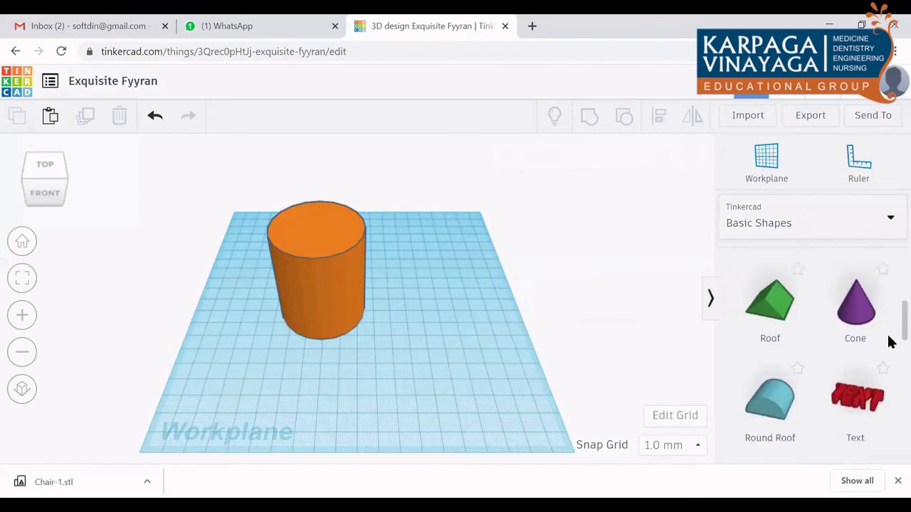
scroll(889, 341, "down", 2)
scroll(889, 382, "down", 2)
scroll(889, 380, "down", 2)
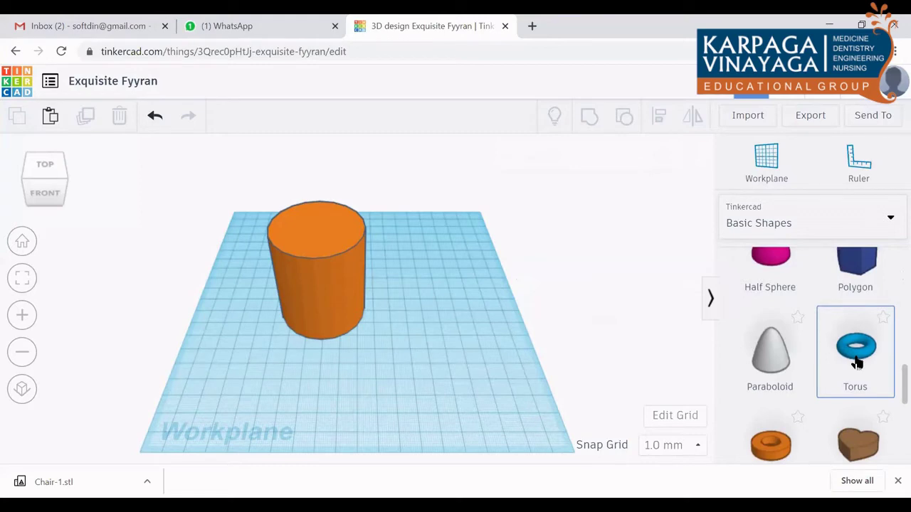
left_click_drag(857, 363, 449, 328)
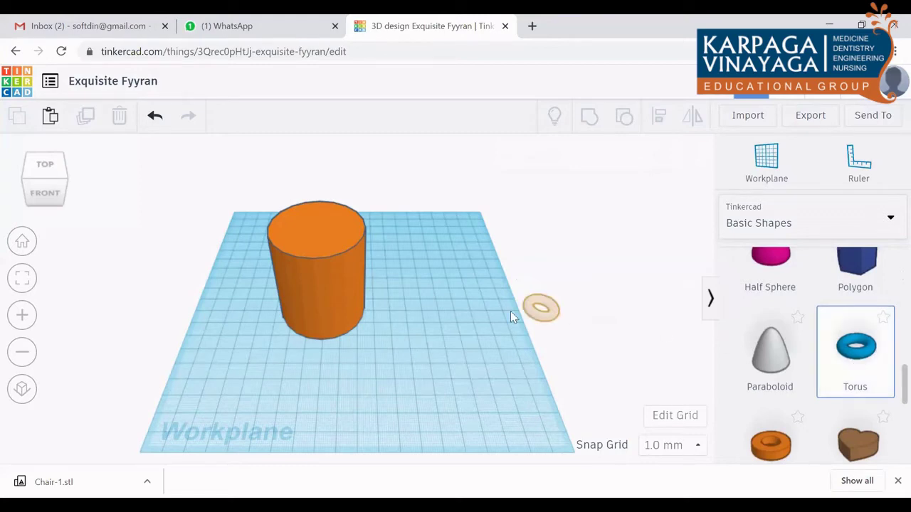
left_click(448, 323)
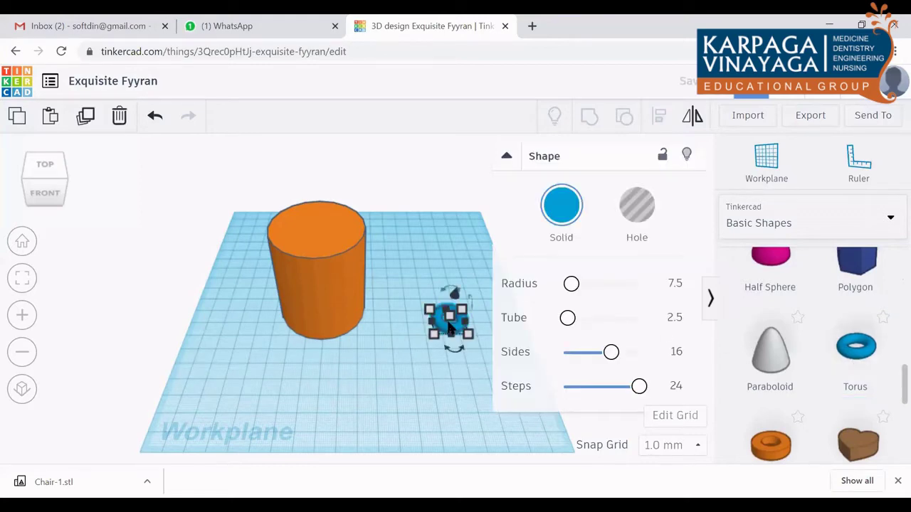
left_click(448, 390)
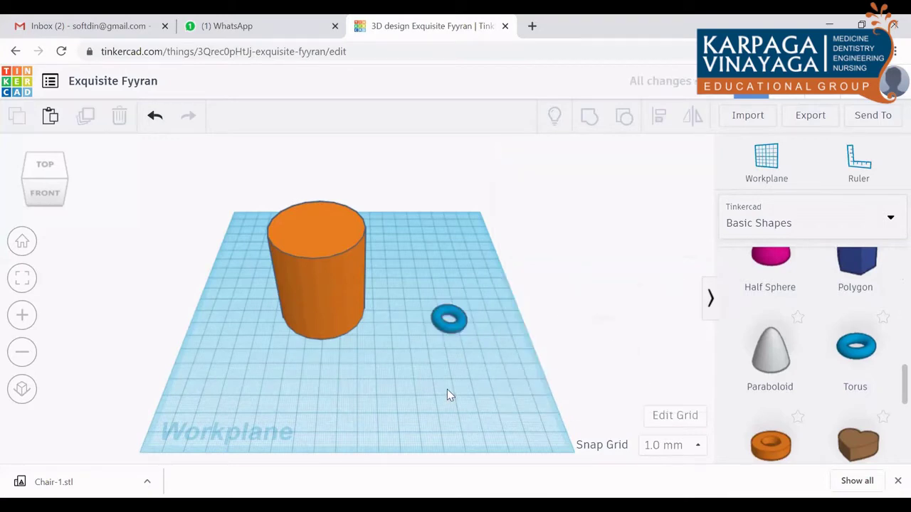
Rotate the torus 90° so it stands upright.
left_click(463, 322)
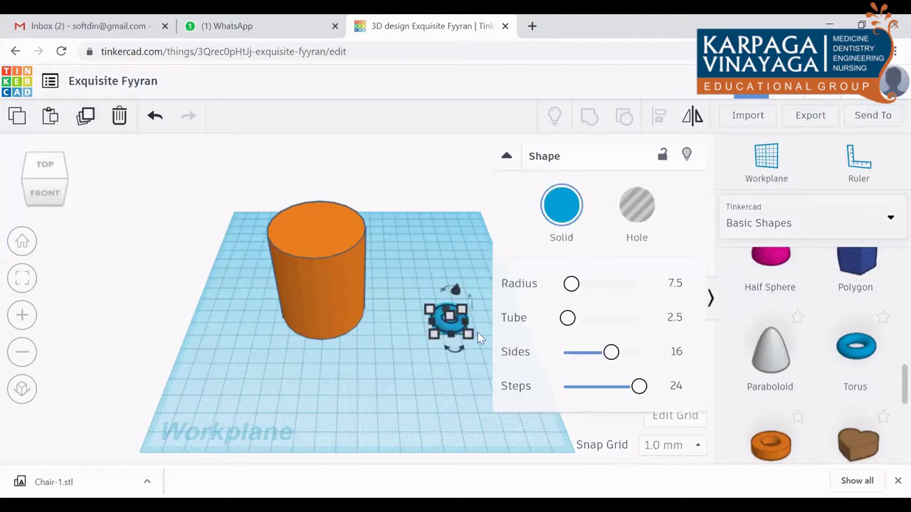
left_click(472, 295)
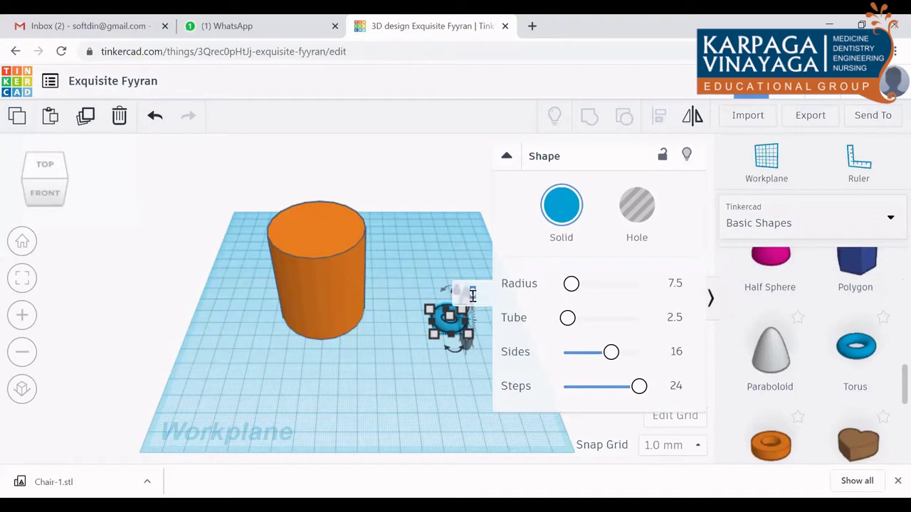
type("90")
key("Return")
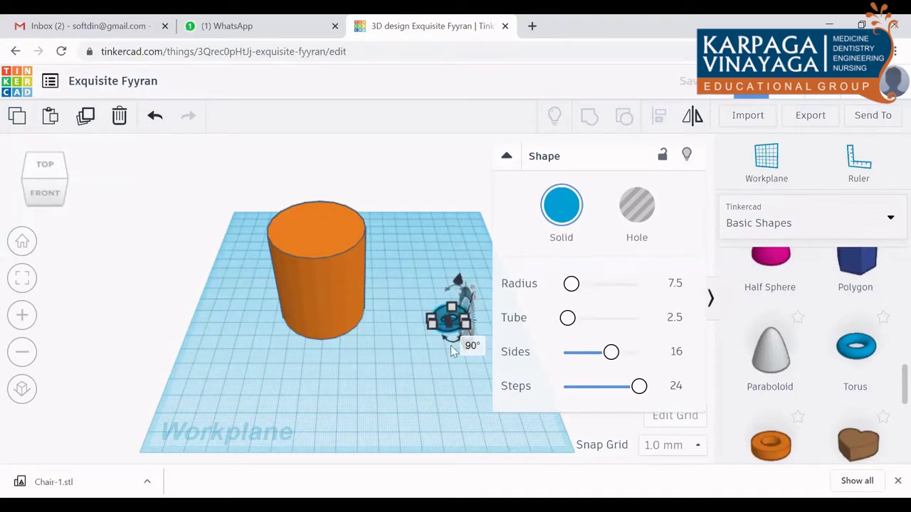
left_click(444, 353)
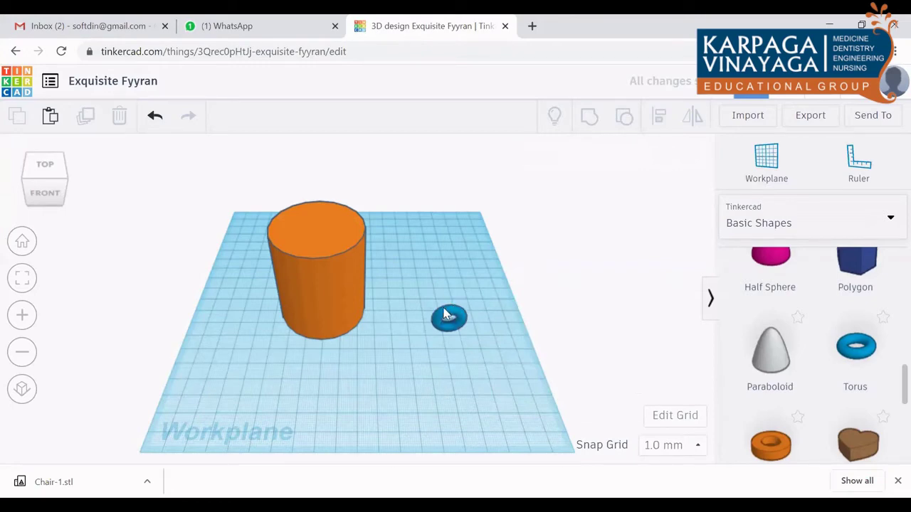
Lift the torus, push it against the cylinder's side, stretch it taller and raise it.
left_click(450, 329)
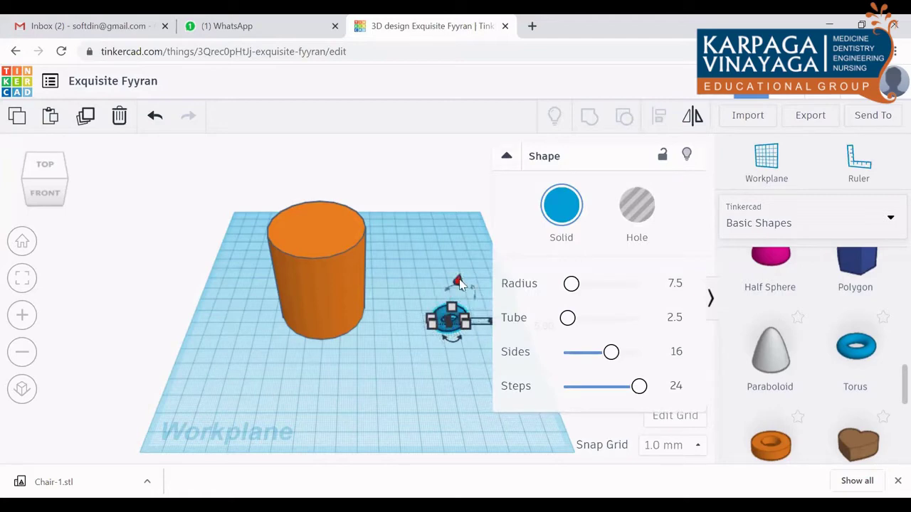
left_click_drag(462, 280, 447, 216)
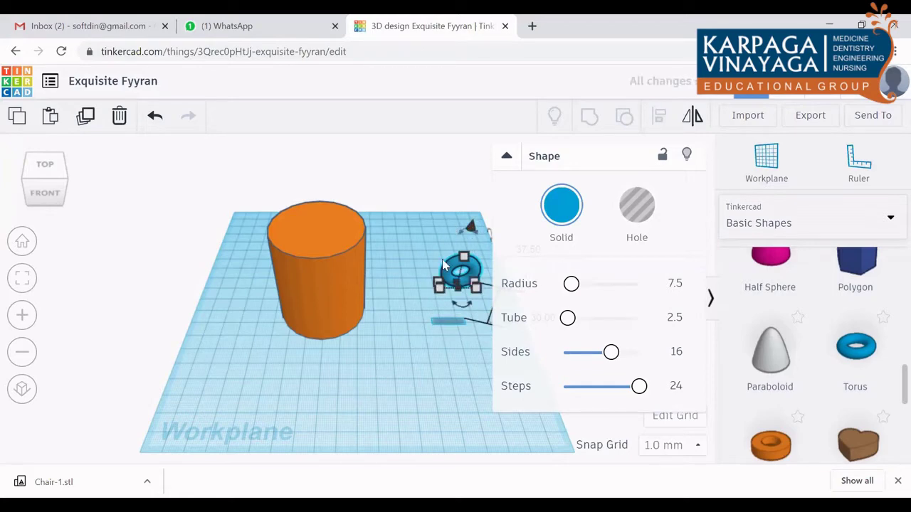
left_click(443, 303)
left_click_drag(461, 274, 357, 284)
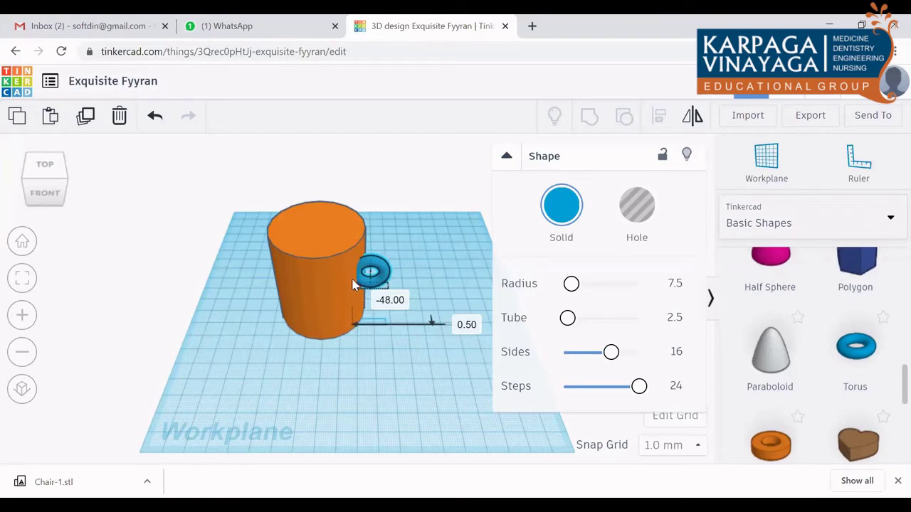
mouse_move(357, 284)
left_mouse_down()
mouse_move(349, 285)
mouse_move(359, 282)
left_mouse_up()
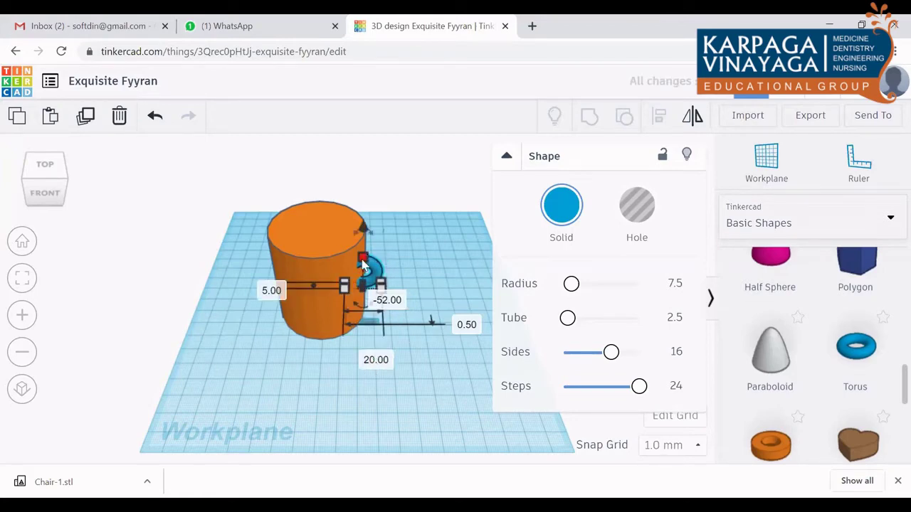
left_click_drag(363, 257, 363, 239)
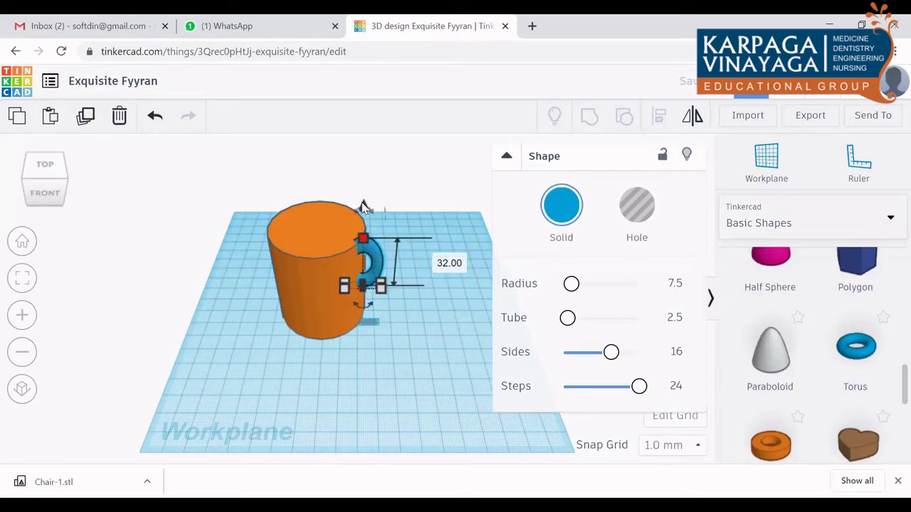
left_click_drag(362, 205, 364, 228)
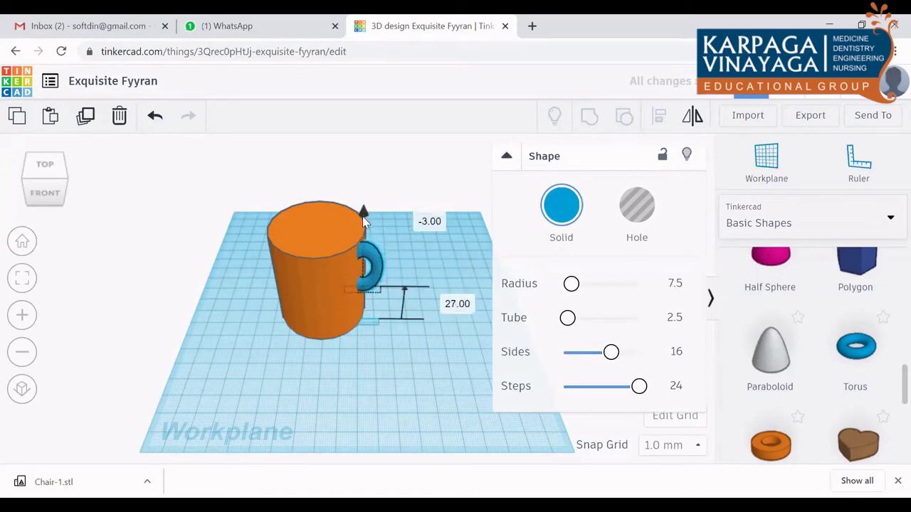
left_click(403, 201)
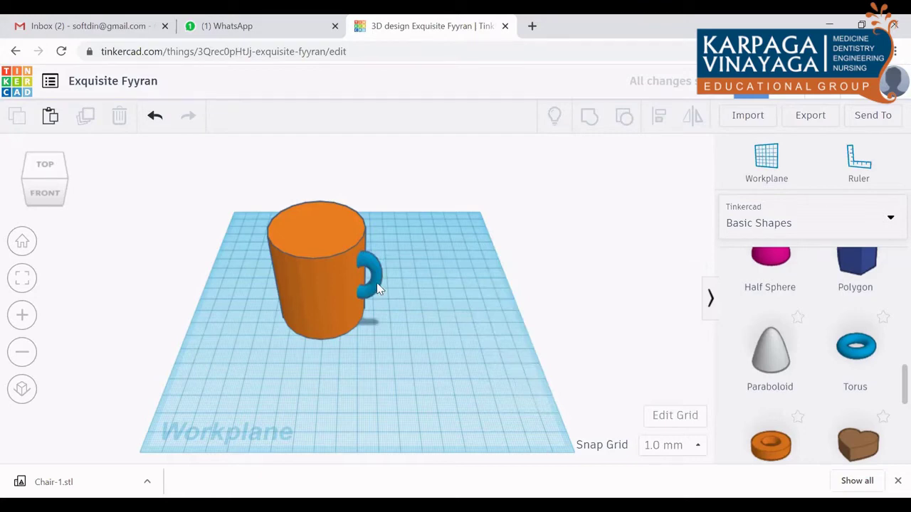
Undo the last two torus changes, delete the torus and place a fresh one.
key("ctrl+z")
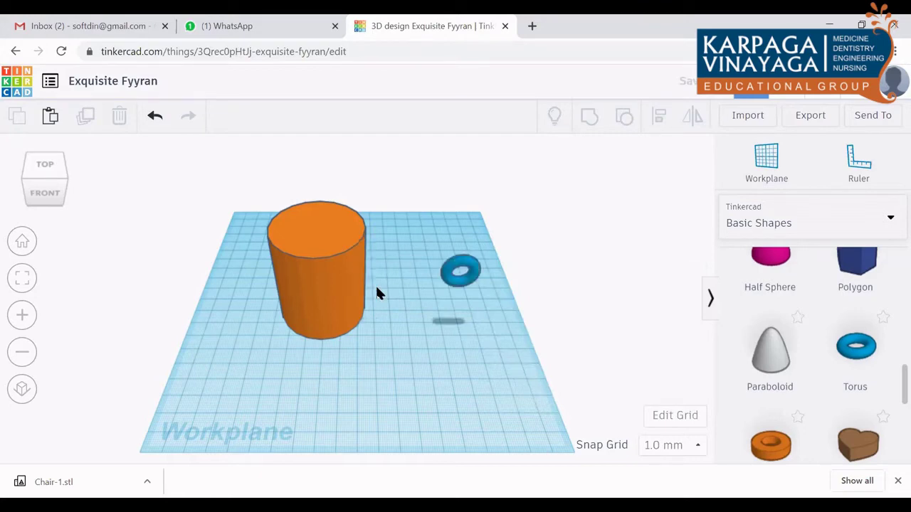
key("ctrl+z")
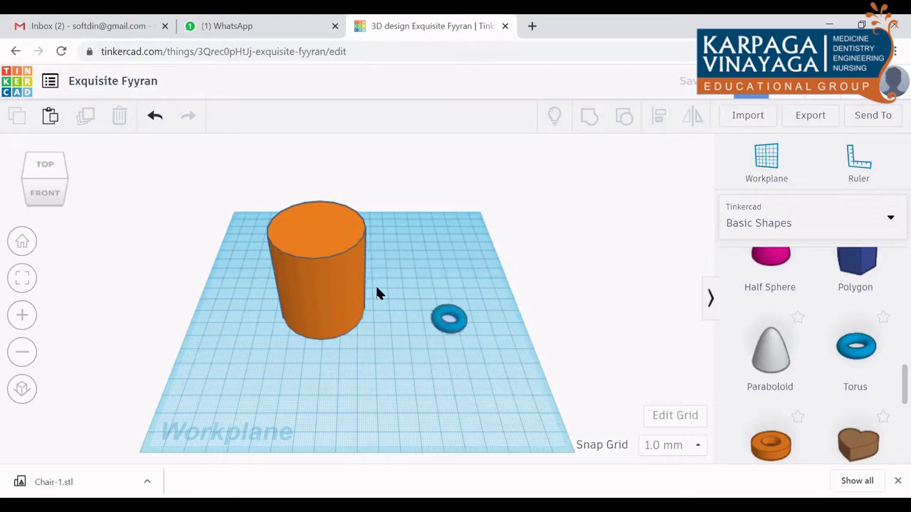
left_click(445, 323)
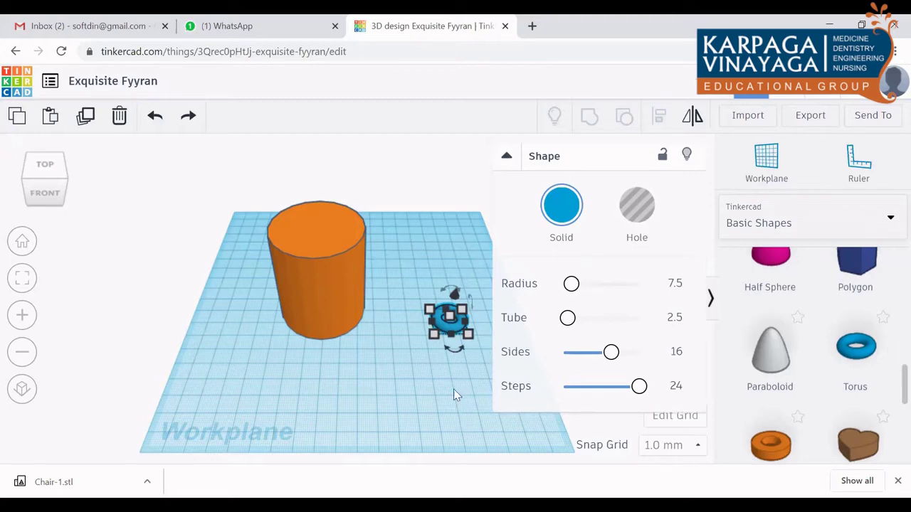
left_click(453, 385)
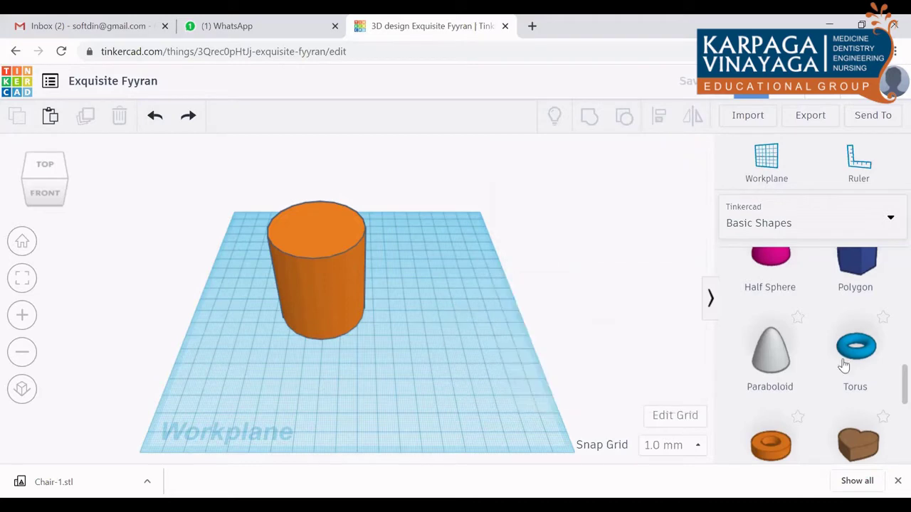
left_click(442, 328)
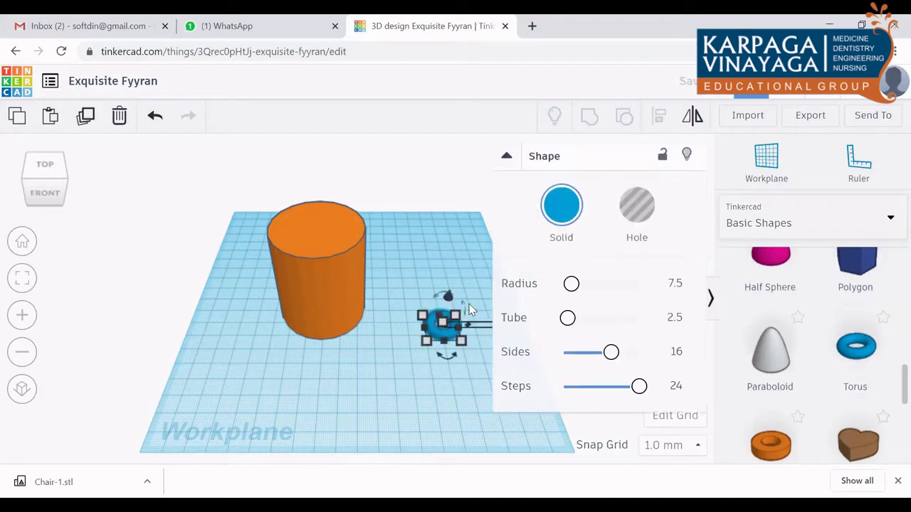
Rotate the new torus 90° so it stands upright, then reselect it.
mouse_move(456, 315)
left_click(466, 307)
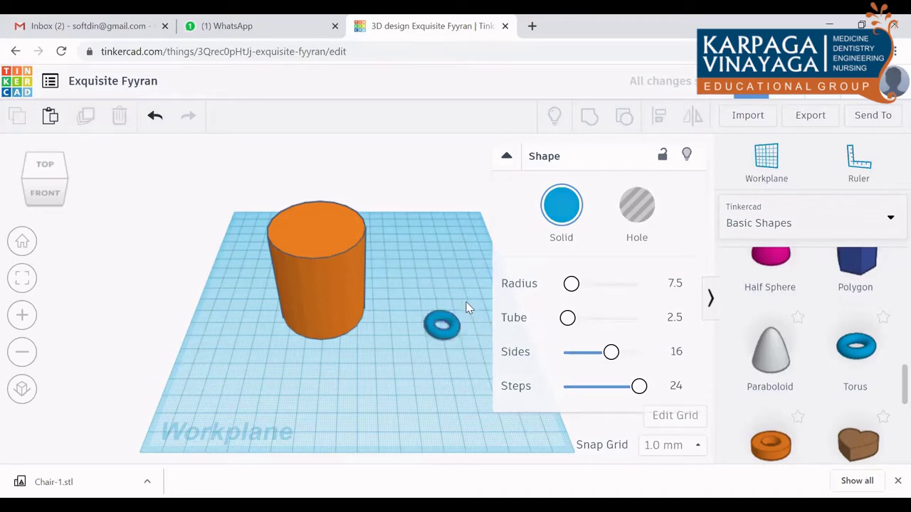
left_click(469, 313)
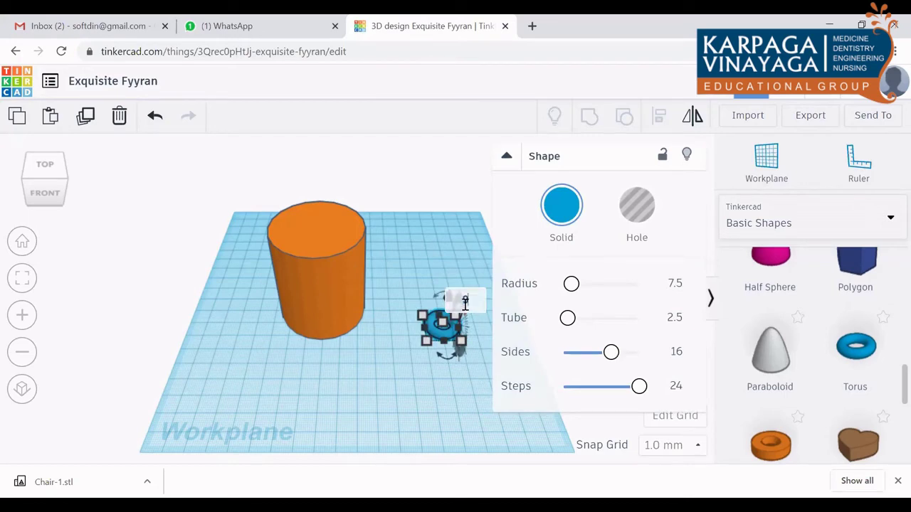
type("90")
key("Return")
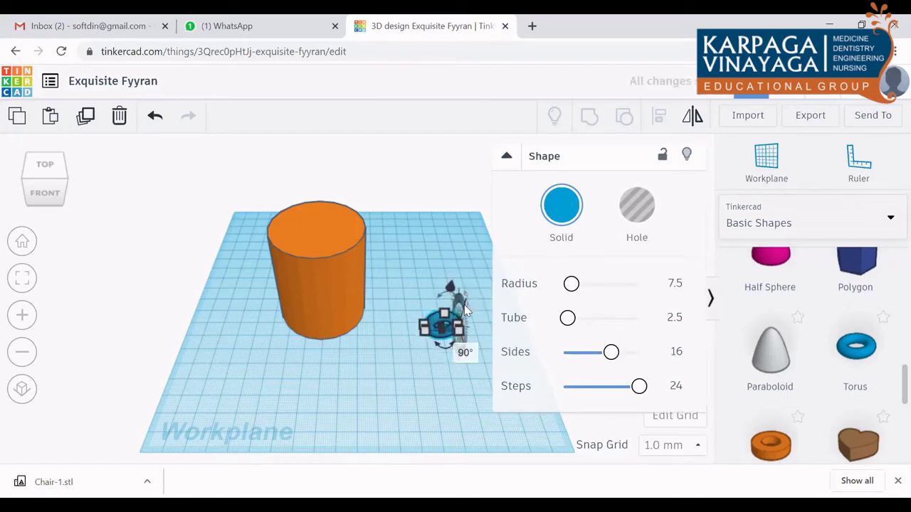
left_click(469, 244)
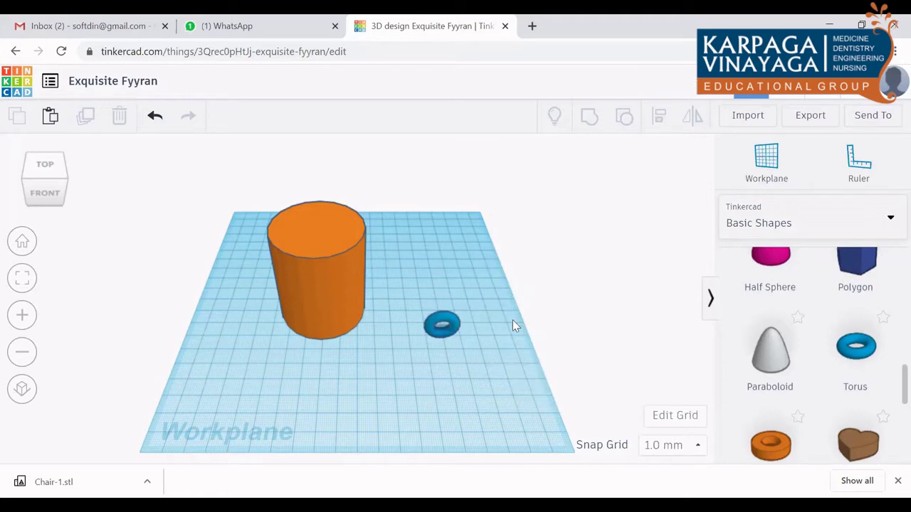
left_click(448, 317)
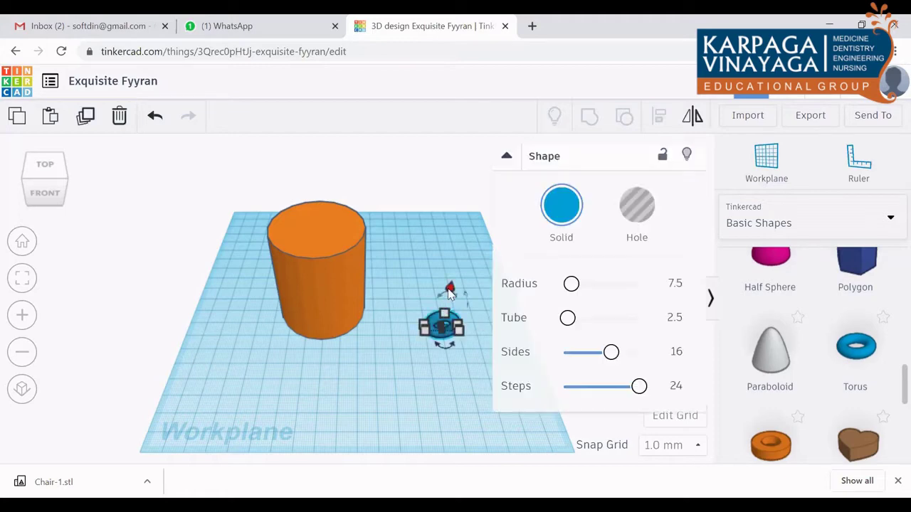
Lift the upright torus and slide it left against the orange cylinder's side.
mouse_move(449, 292)
left_mouse_down()
mouse_move(442, 215)
mouse_move(439, 245)
left_mouse_up()
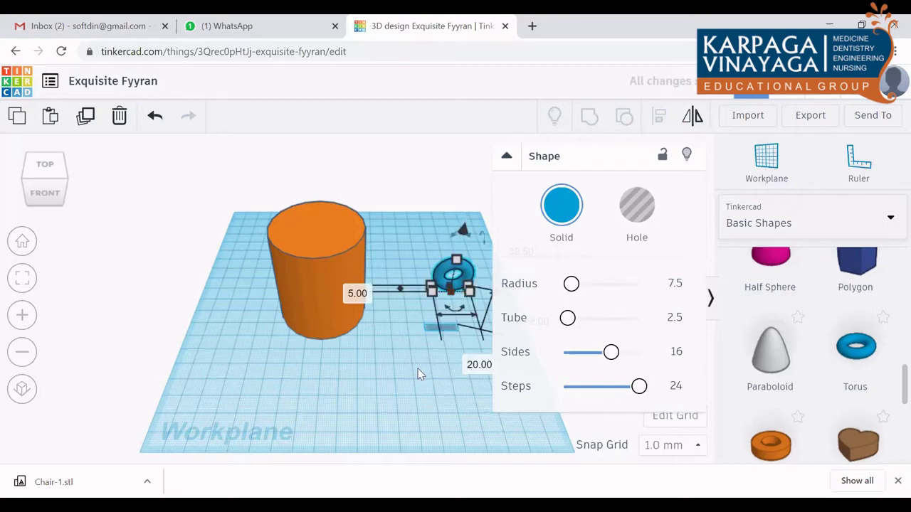
left_click(444, 333)
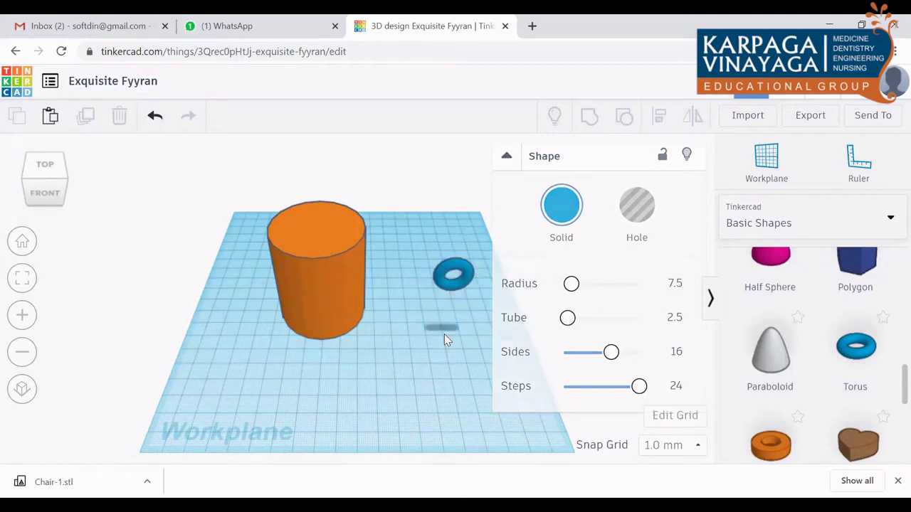
left_click(471, 282)
mouse_move(471, 281)
left_mouse_down()
mouse_move(397, 285)
mouse_move(362, 244)
mouse_move(363, 191)
mouse_move(376, 221)
left_mouse_up()
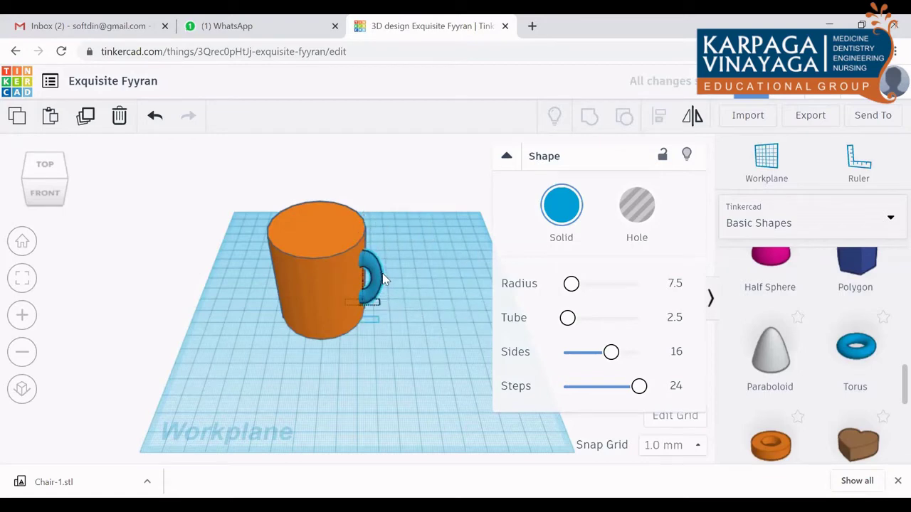
left_click_drag(379, 273, 397, 283)
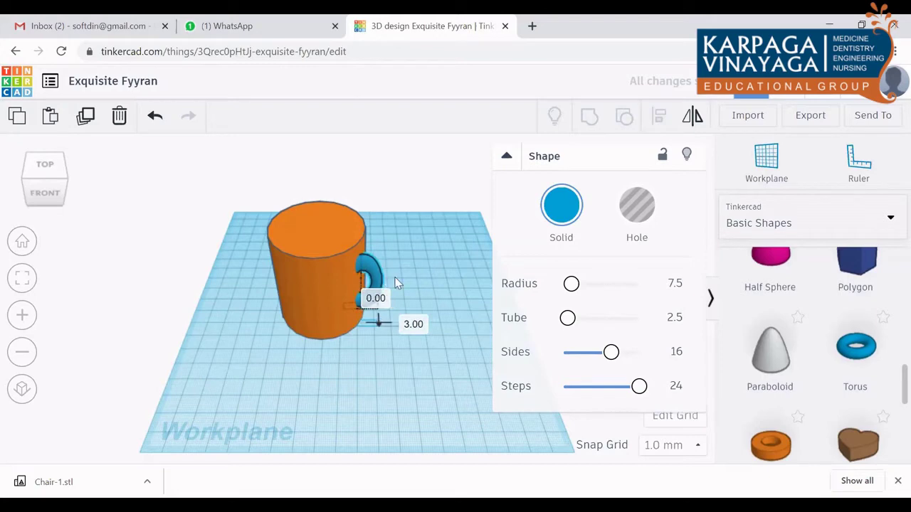
left_click(464, 272)
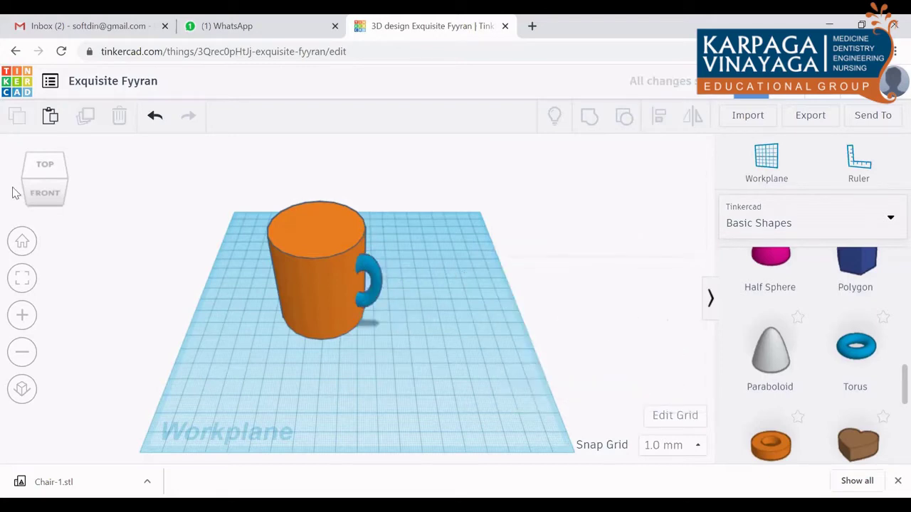
mouse_move(38, 194)
left_mouse_down()
mouse_move(2, 193)
mouse_move(26, 203)
left_mouse_up()
left_click(61, 187)
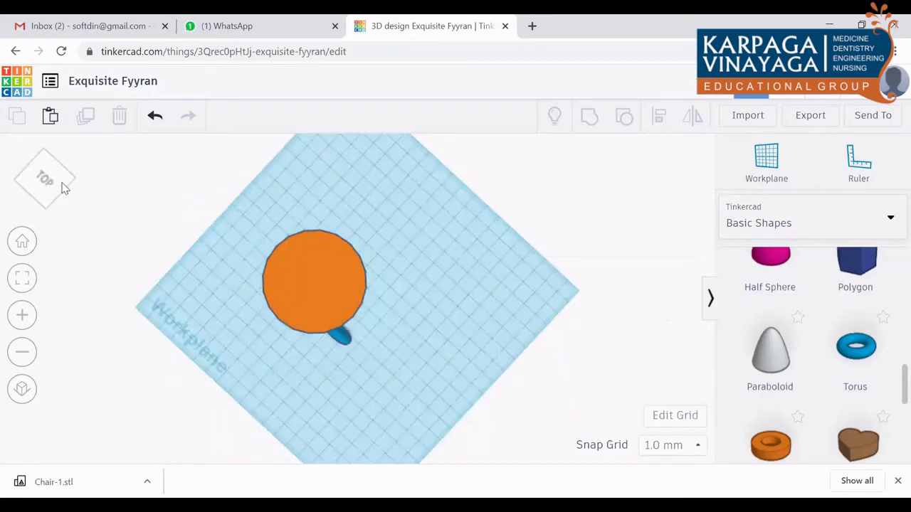
left_click(61, 187)
left_click(57, 198)
left_click(46, 197)
left_click(46, 198)
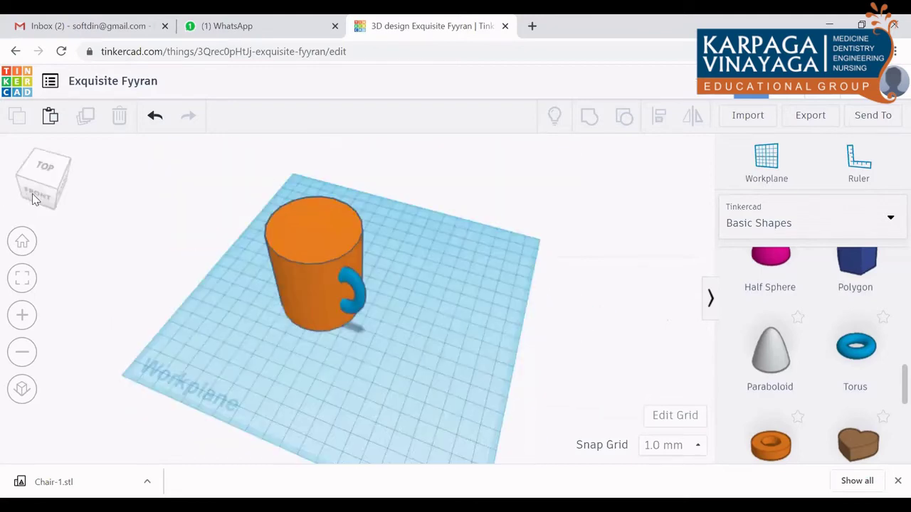
left_click(47, 192)
left_click(35, 198)
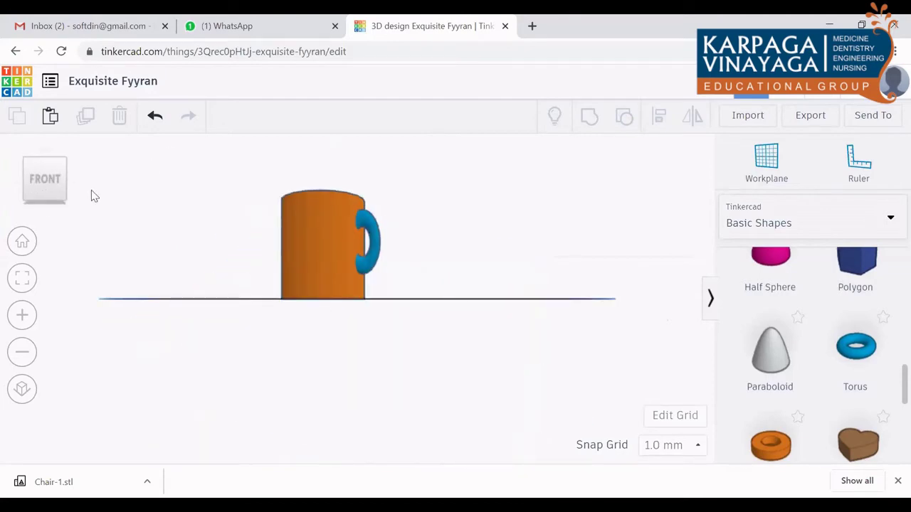
left_click(32, 187)
left_click(35, 191)
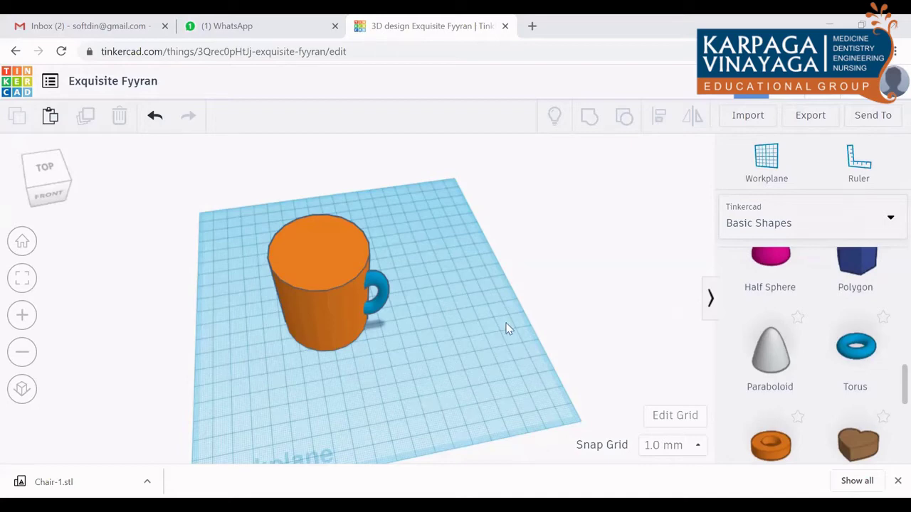
Pull the torus out, check it in Front view, then push it snugly against the cylinder.
left_click(377, 292)
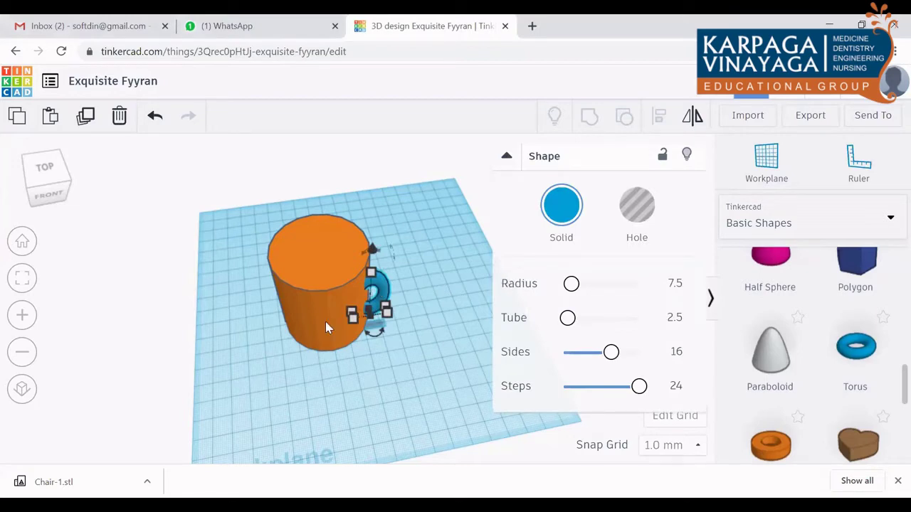
mouse_move(385, 294)
left_mouse_down()
mouse_move(447, 290)
mouse_move(418, 275)
left_mouse_up()
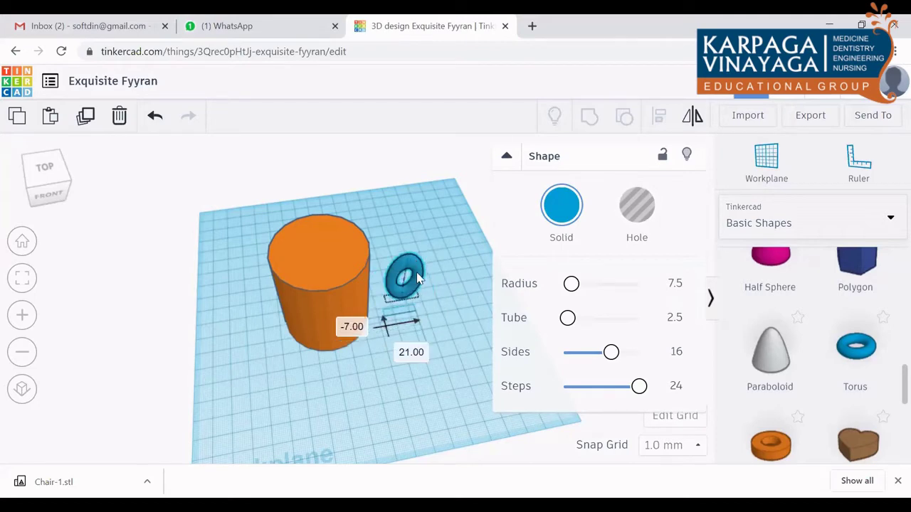
left_click(49, 192)
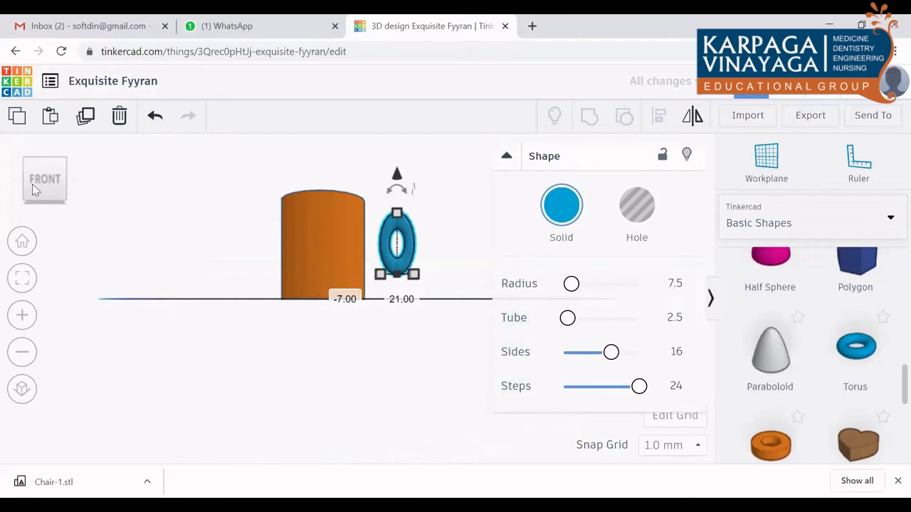
left_click_drag(33, 186, 32, 198)
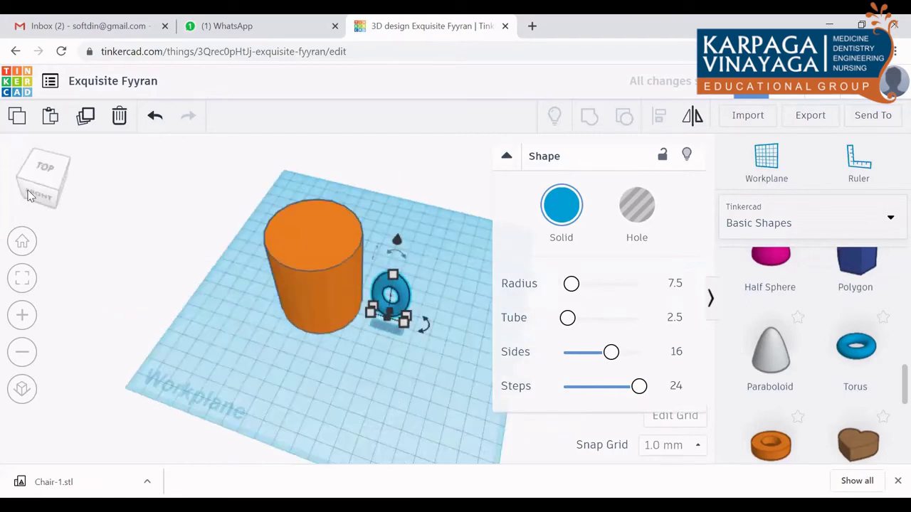
left_click_drag(391, 291, 363, 282)
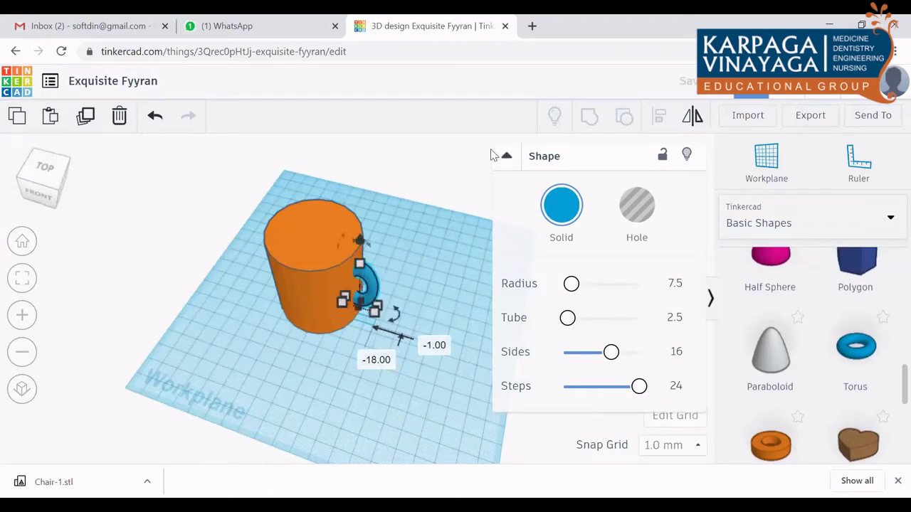
left_click(425, 178)
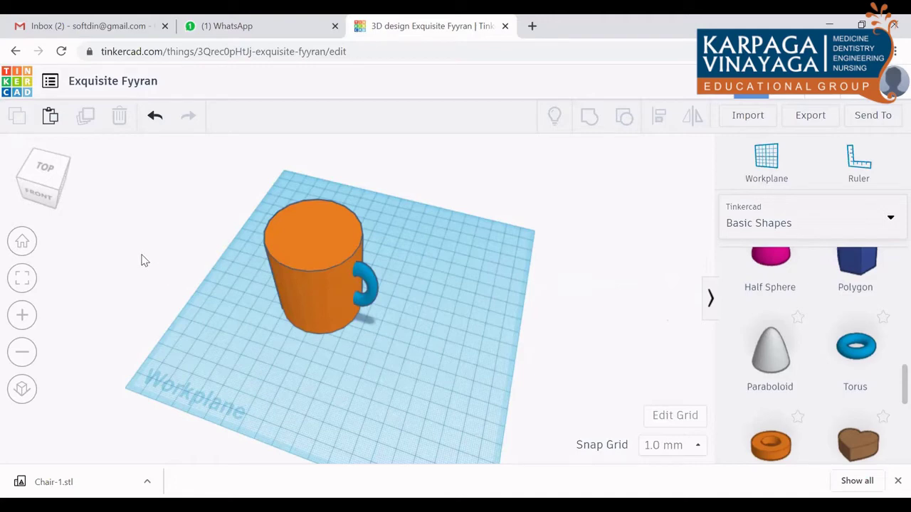
Duplicate the orange cylinder and drag the copy back over the original mug body.
left_click(308, 255)
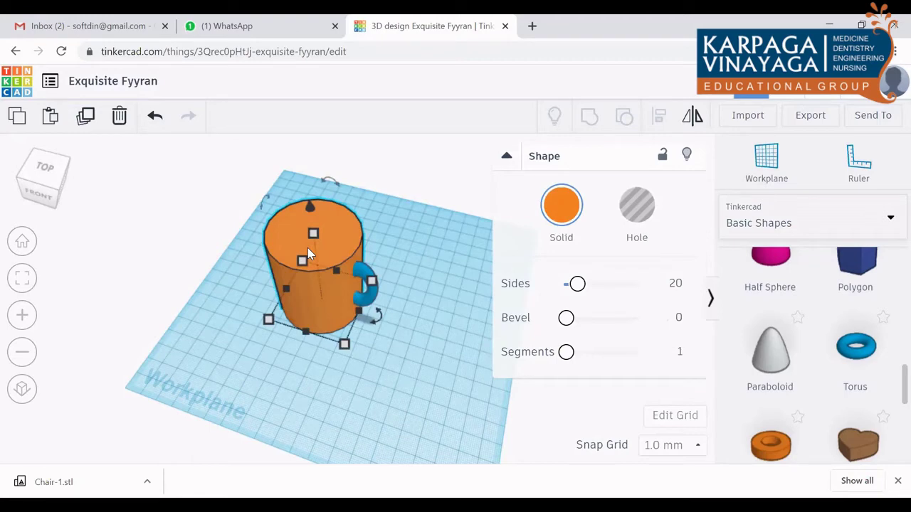
left_click(85, 116)
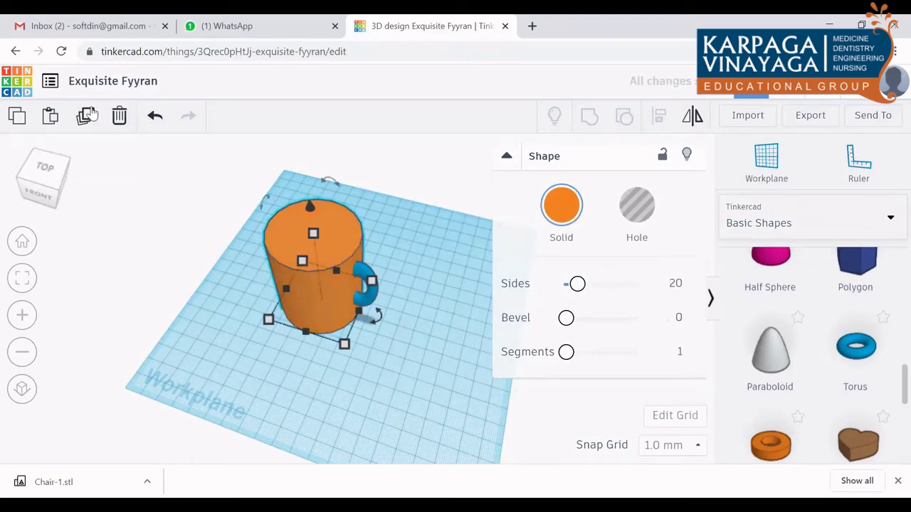
left_click_drag(339, 231, 467, 348)
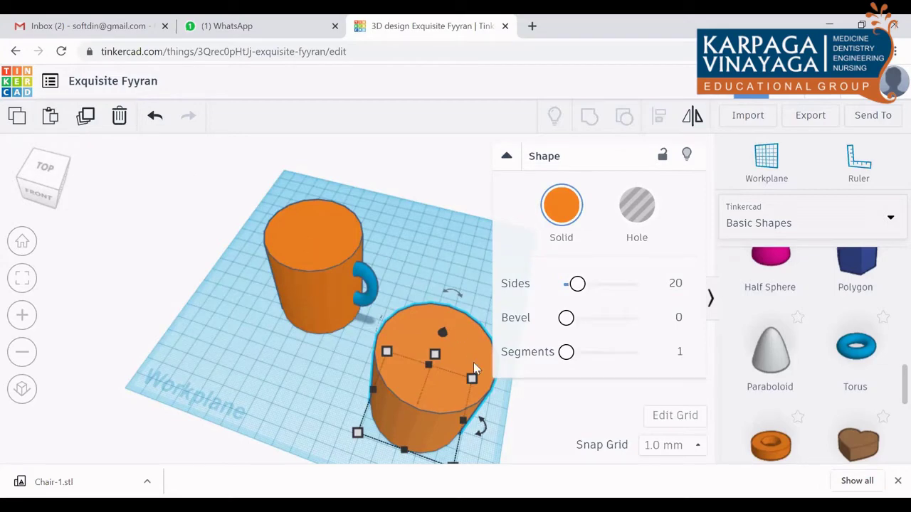
mouse_move(474, 363)
left_mouse_down()
mouse_move(397, 278)
mouse_move(344, 244)
left_mouse_up()
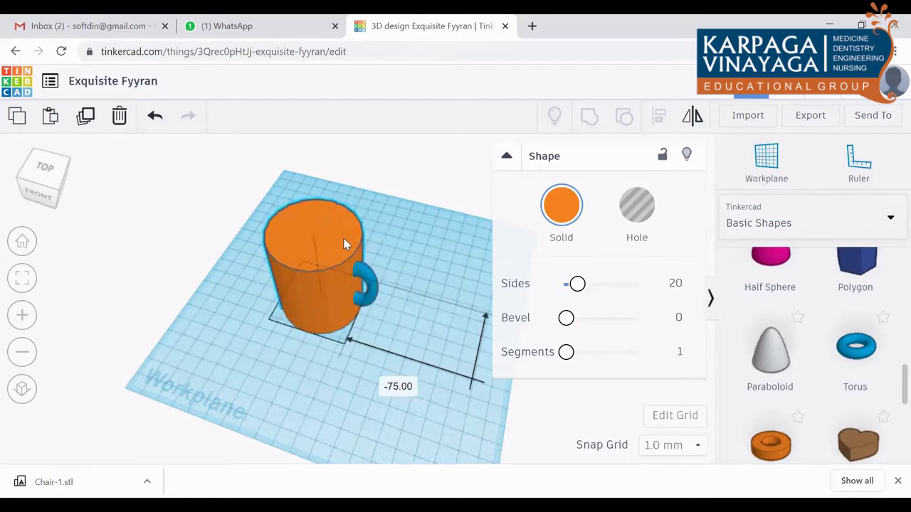
left_click(421, 176)
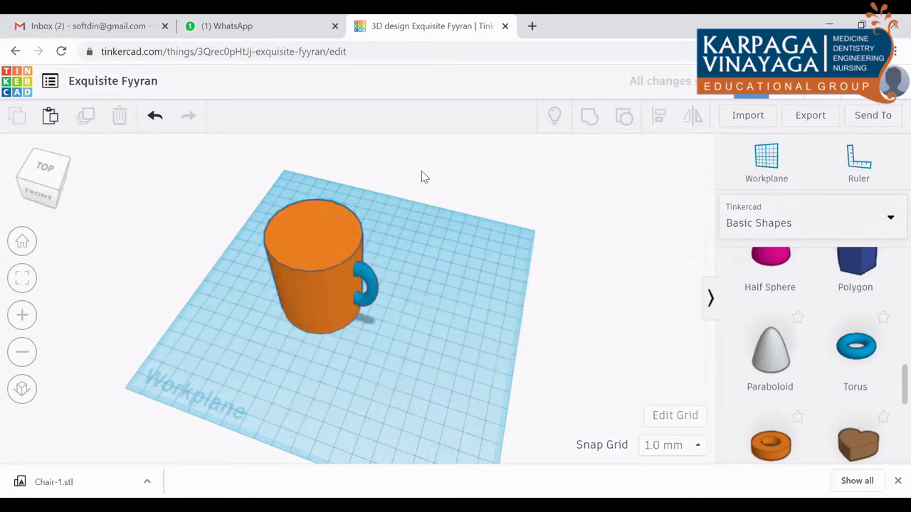
left_click(40, 191)
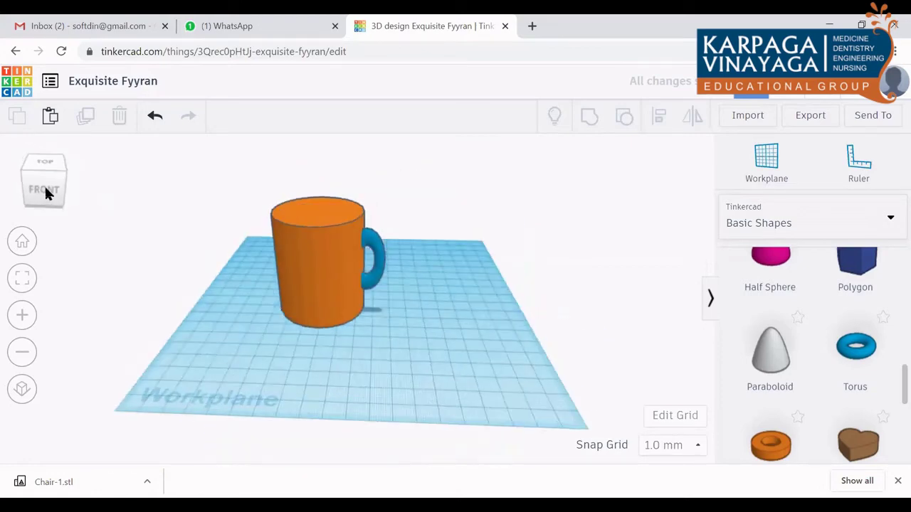
Raise the copied cylinder 10 mm above the workplane.
left_click(44, 189)
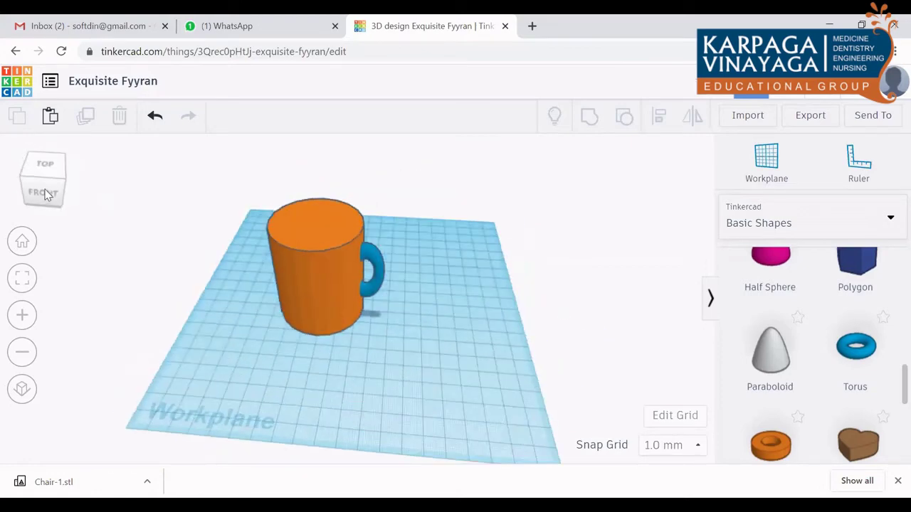
left_click(330, 227)
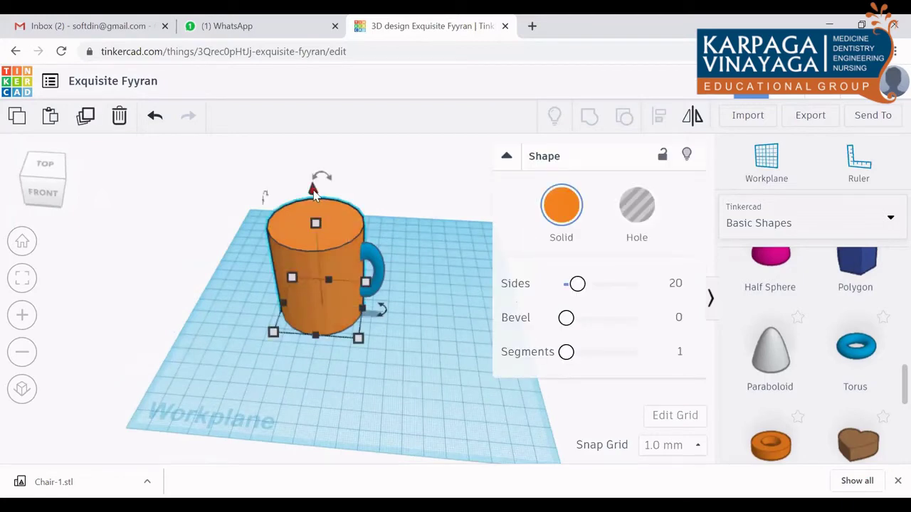
mouse_move(313, 191)
left_mouse_down()
mouse_move(324, 152)
mouse_move(327, 175)
mouse_move(335, 166)
mouse_move(340, 174)
left_mouse_up()
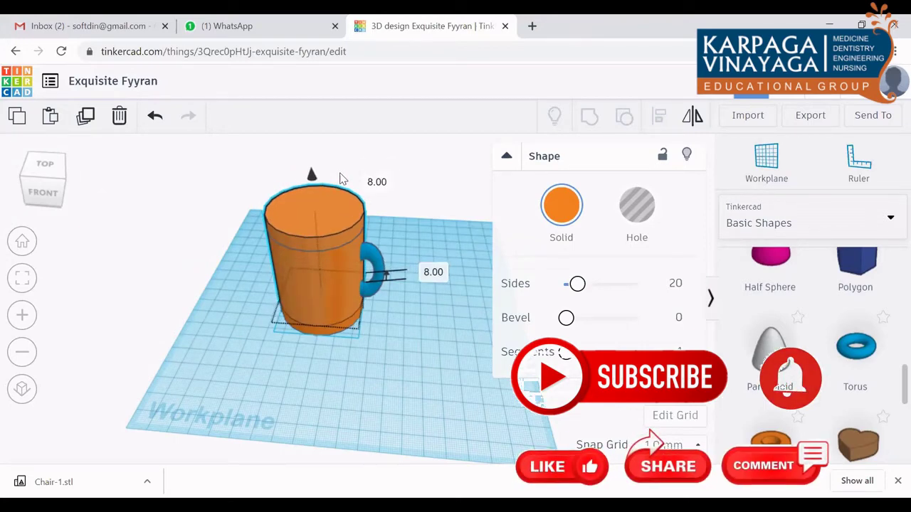
left_click_drag(341, 177, 346, 172)
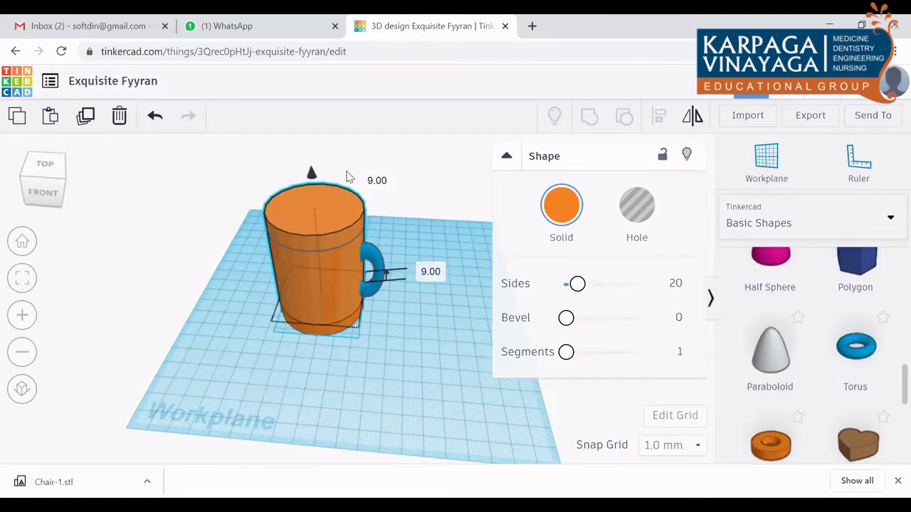
left_click(347, 176)
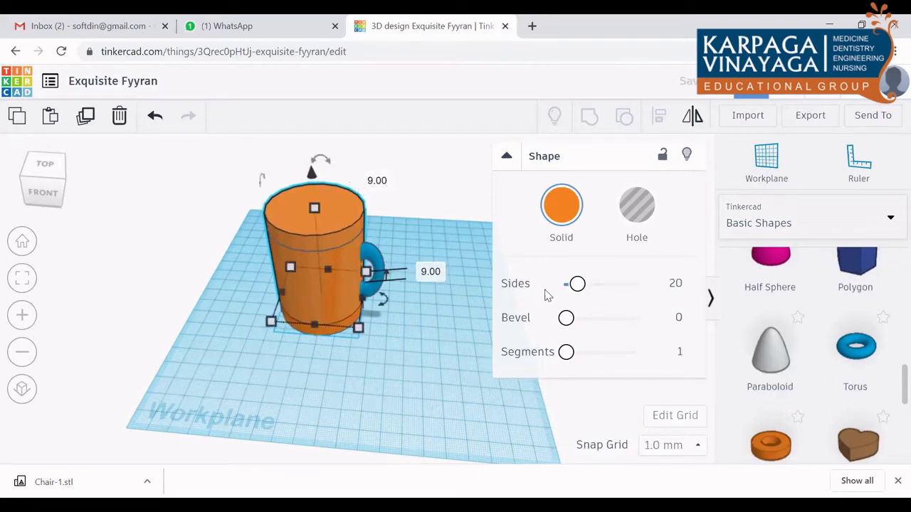
left_click(433, 272)
type("10")
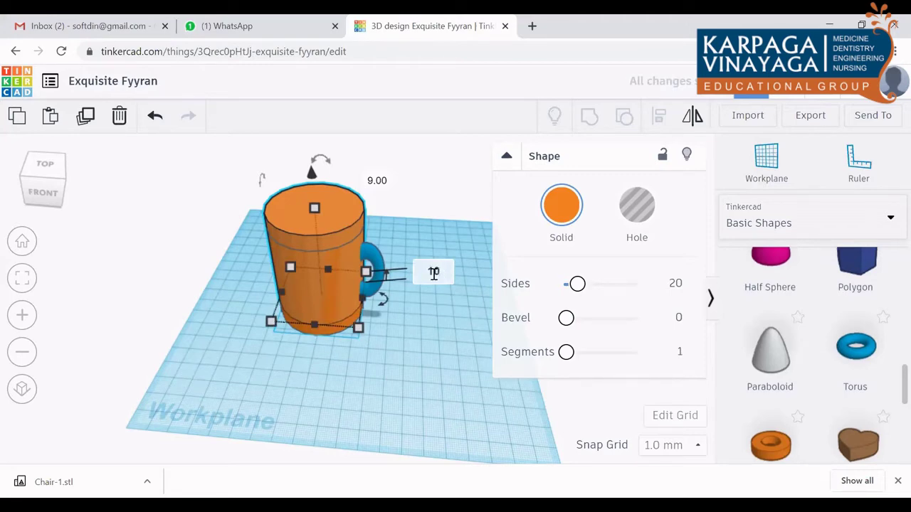
key("Return")
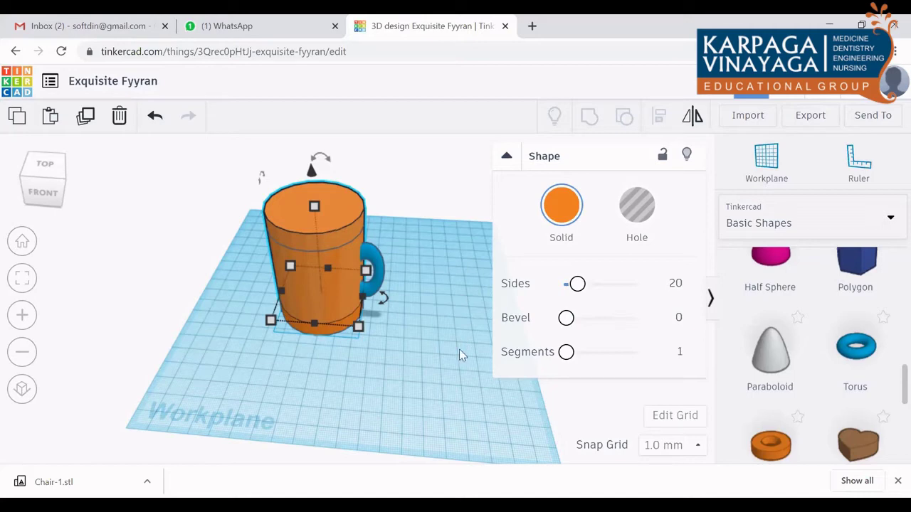
mouse_move(359, 327)
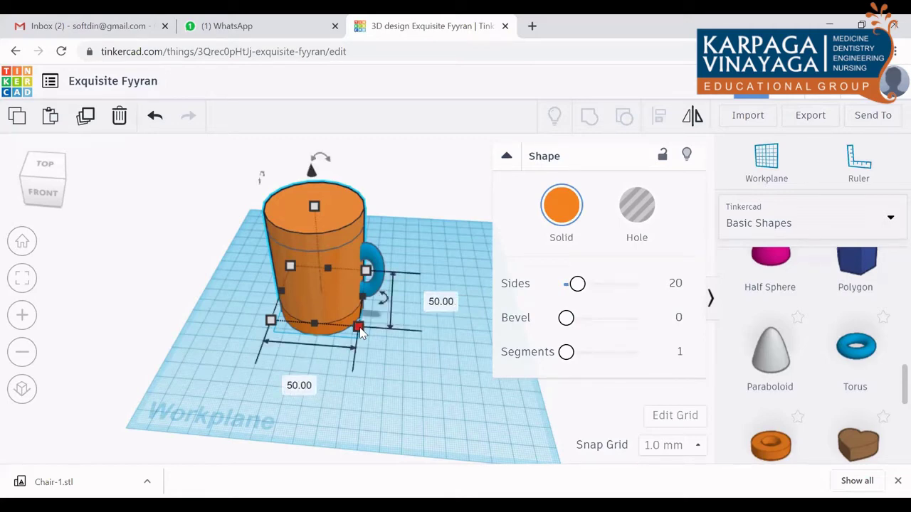
Resize the inner cylinder to 46 × 46 mm so it fits inside the mug.
left_click_drag(359, 332, 357, 324)
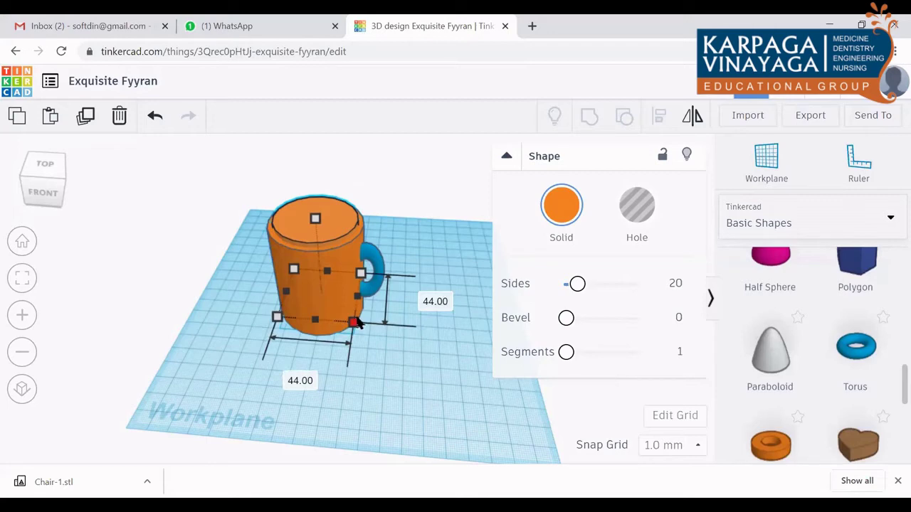
left_click_drag(356, 324, 357, 325)
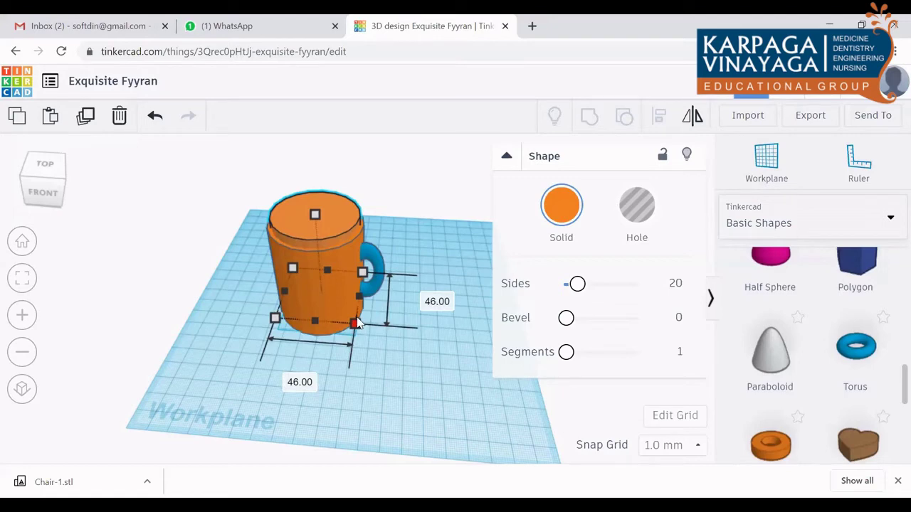
left_click_drag(357, 323, 358, 324)
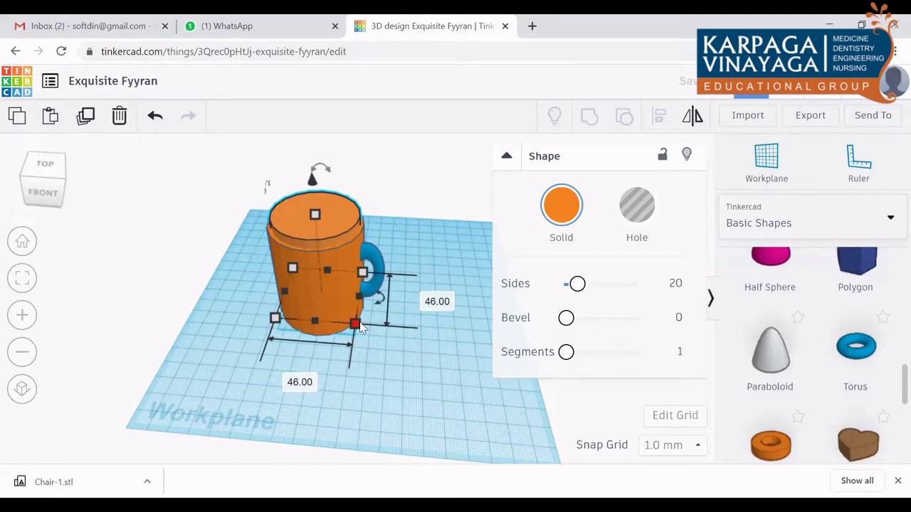
left_click(424, 396)
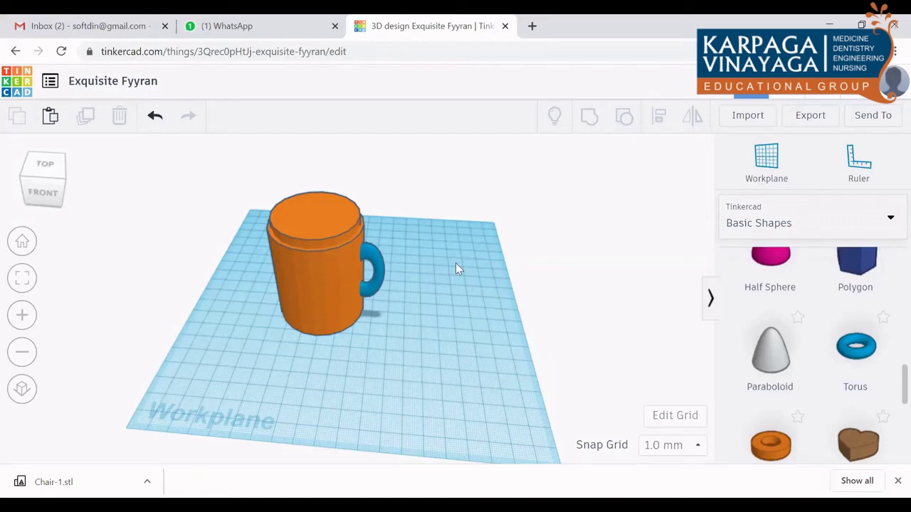
left_click(315, 234)
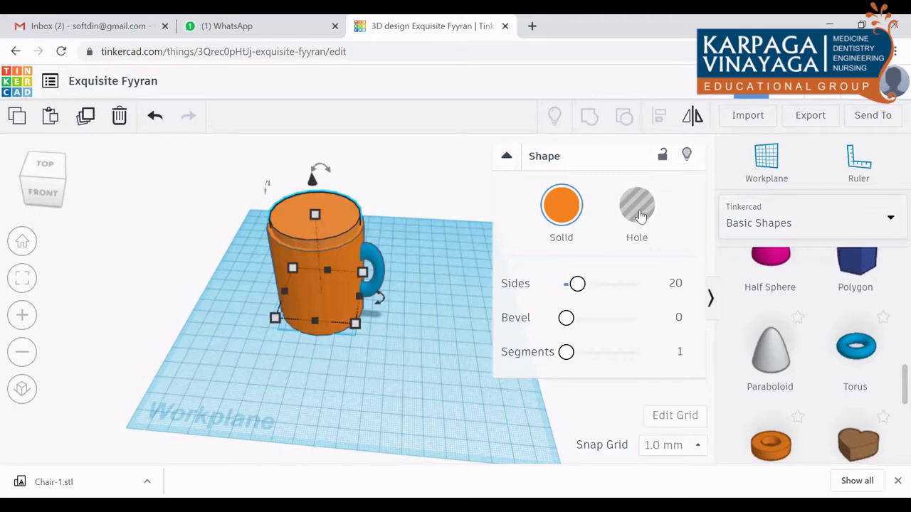
Make the 46 mm inner cylinder a hole and group it with the mug and handle.
left_click(641, 216)
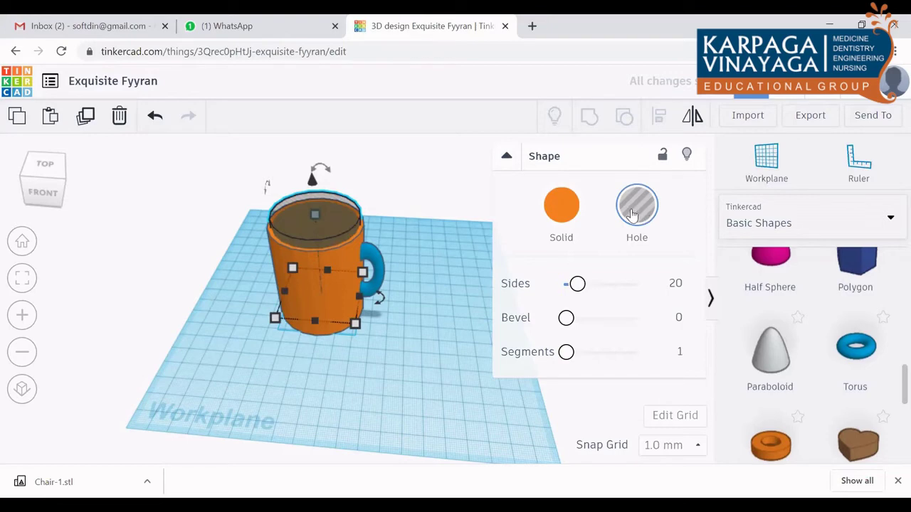
left_click(439, 193)
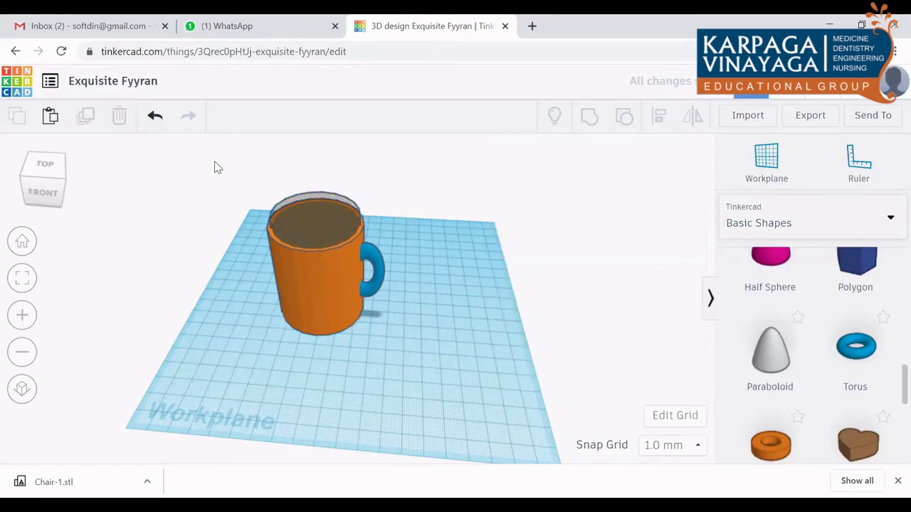
left_click_drag(289, 171, 414, 352)
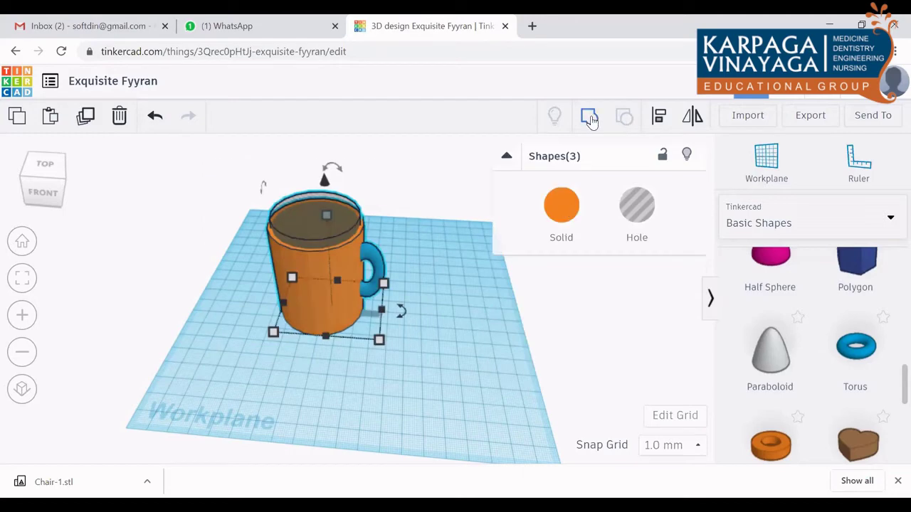
left_click(590, 117)
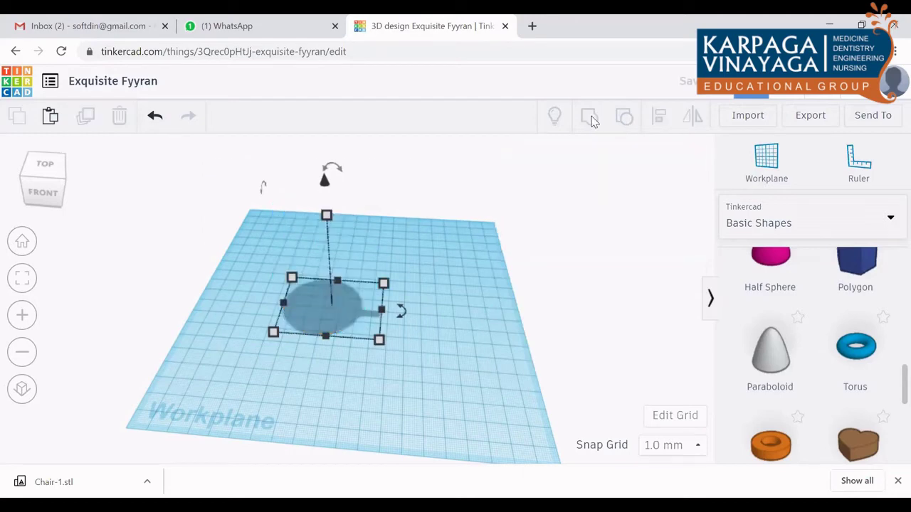
left_click(545, 315)
left_click_drag(23, 185, 31, 199)
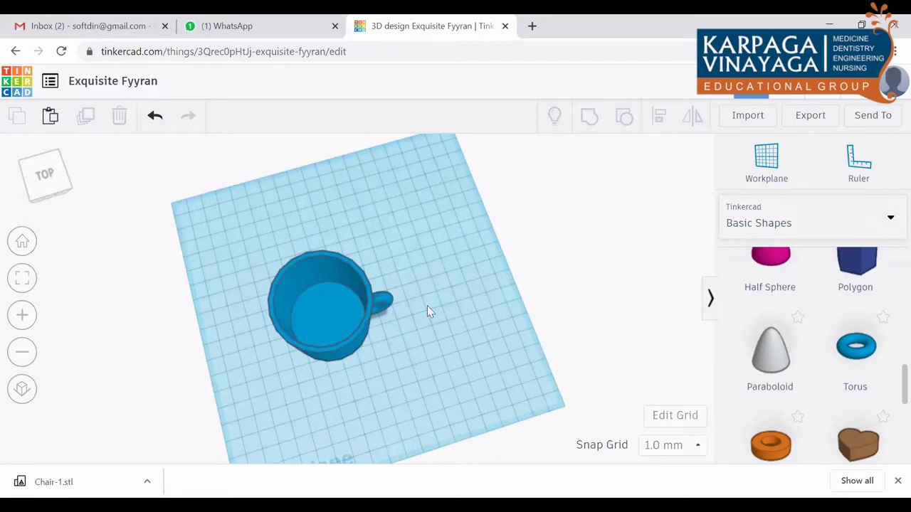
Colour the hollow mug and its torus handle green from the Solid colour presets.
left_click(46, 168)
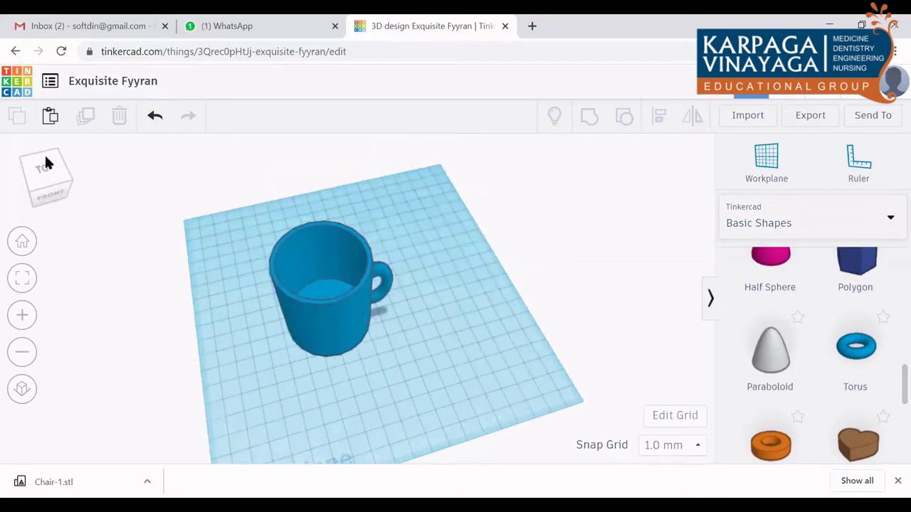
left_click(41, 170)
left_click(336, 292)
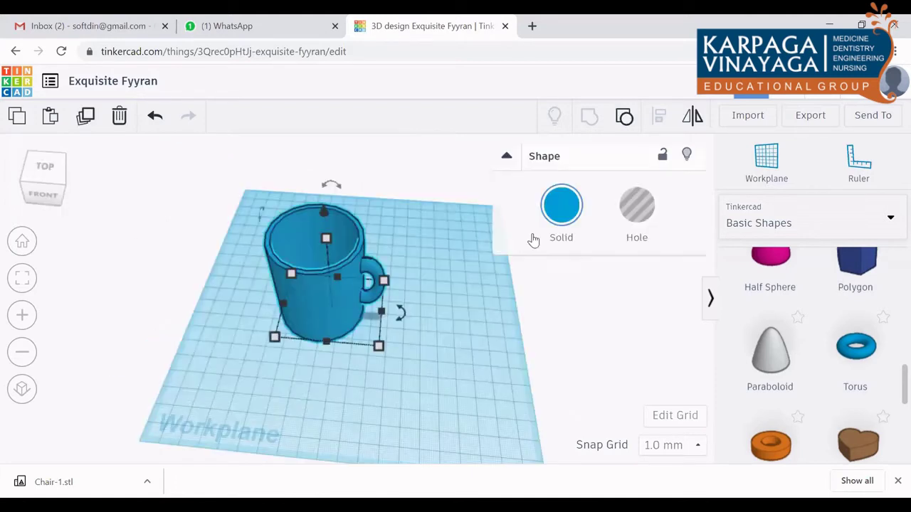
left_click(573, 206)
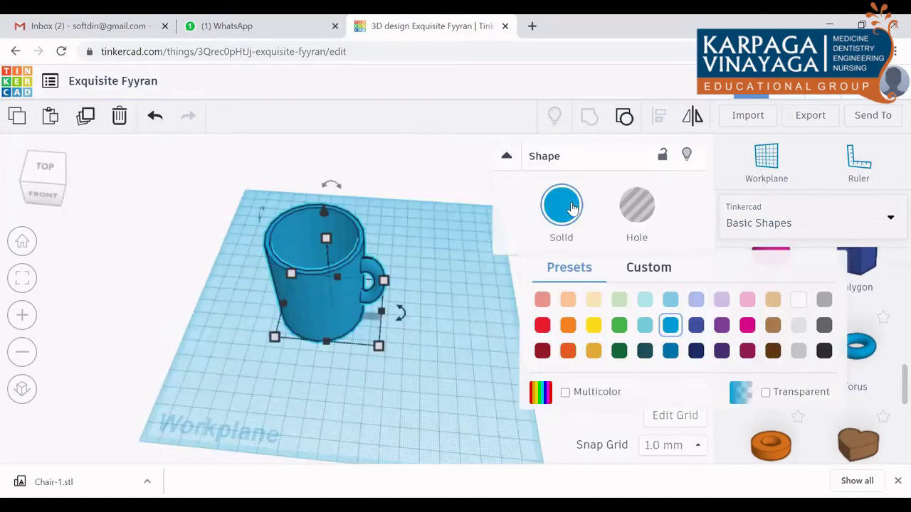
left_click(619, 326)
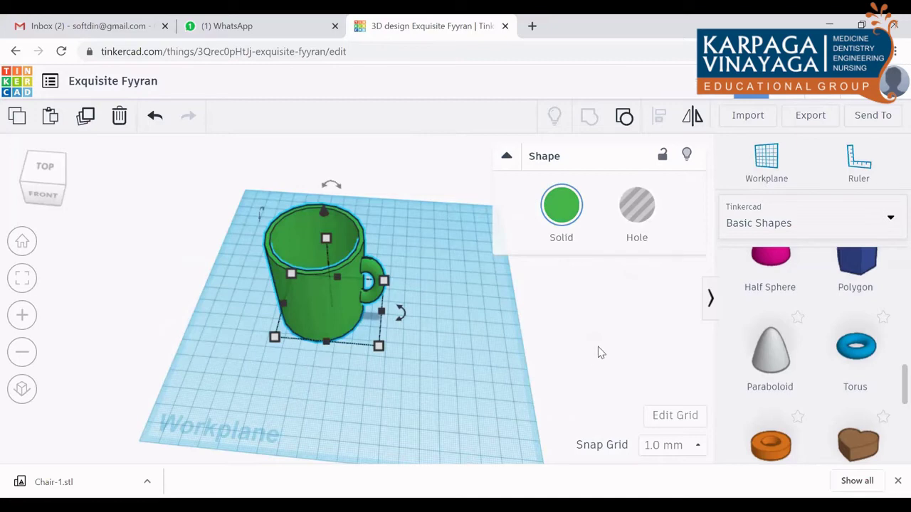
left_click_drag(212, 178, 496, 358)
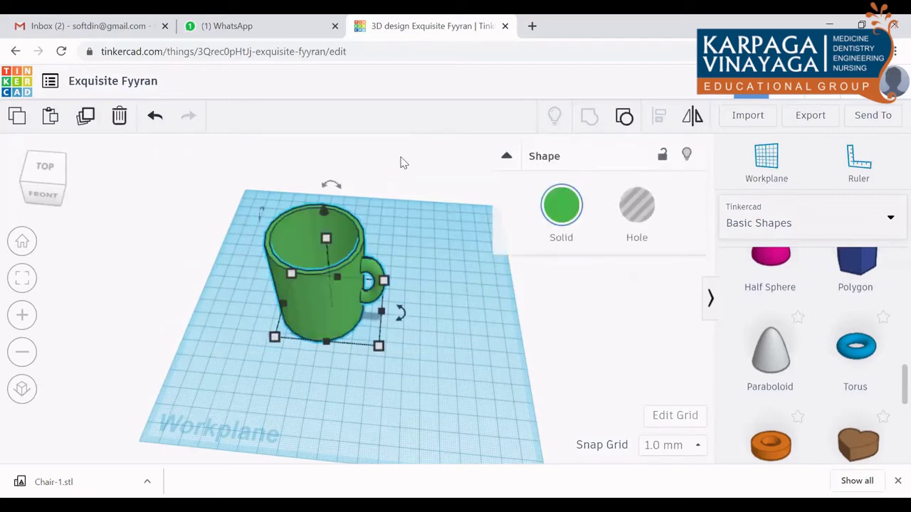
left_click(427, 192)
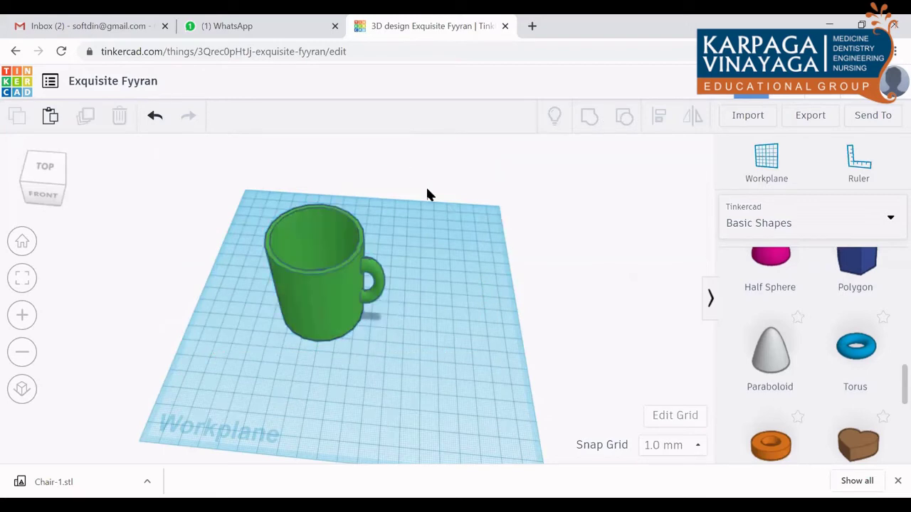
Rename the design 'Cup1' and export it as Cup1.stl.
left_click(157, 80)
type("C")
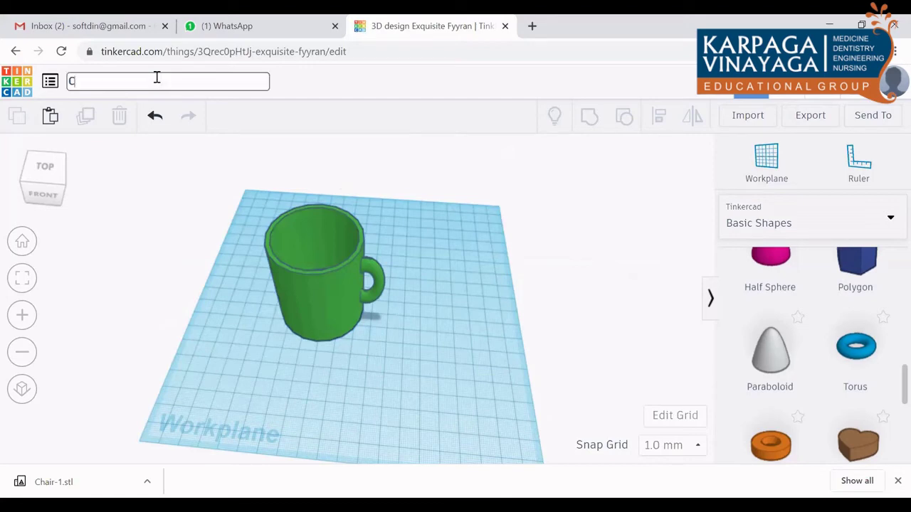
type("Up1")
key("BackSpace")
key("BackSpace")
key("BackSpace")
type("up1")
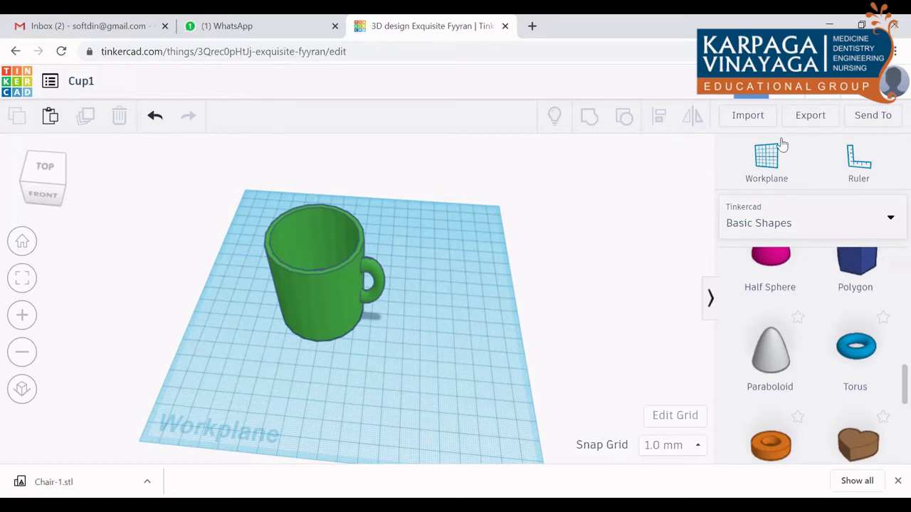
left_click(820, 116)
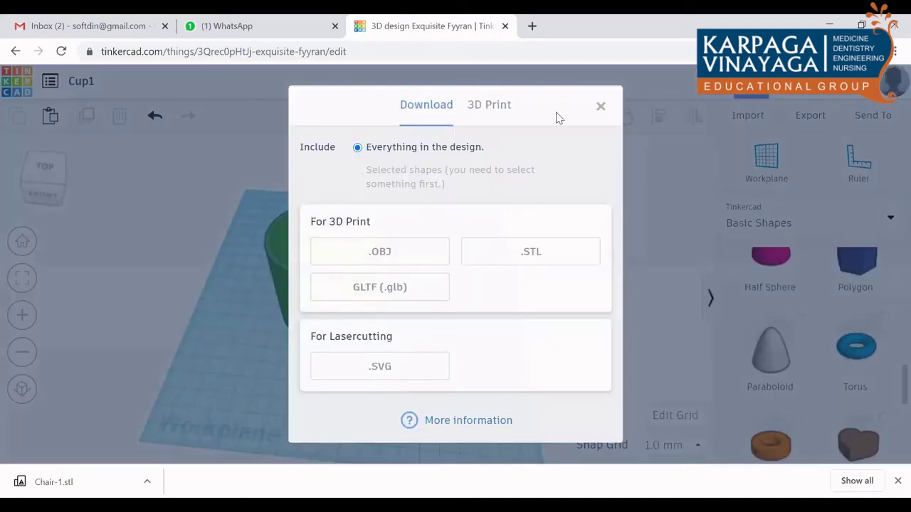
left_click(525, 249)
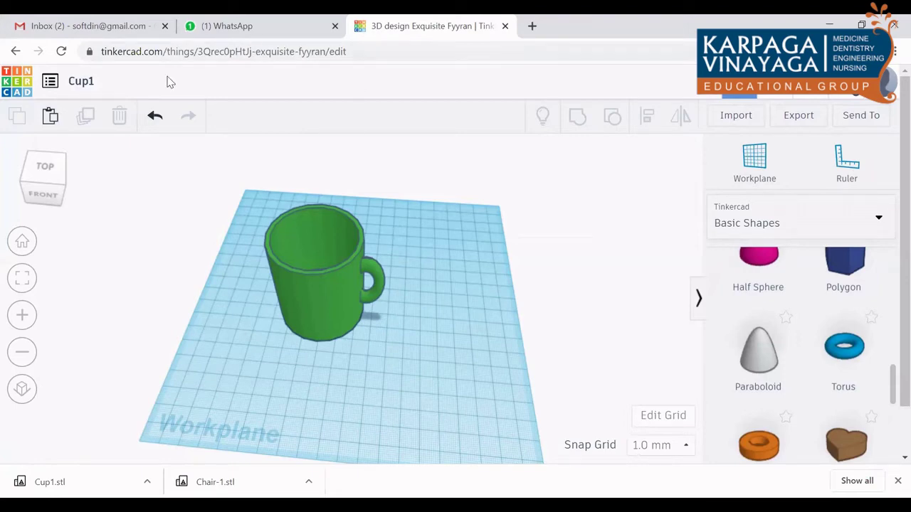
Create a new empty design, Funky Leelo, and browse the Basic Shapes panel.
left_click(50, 83)
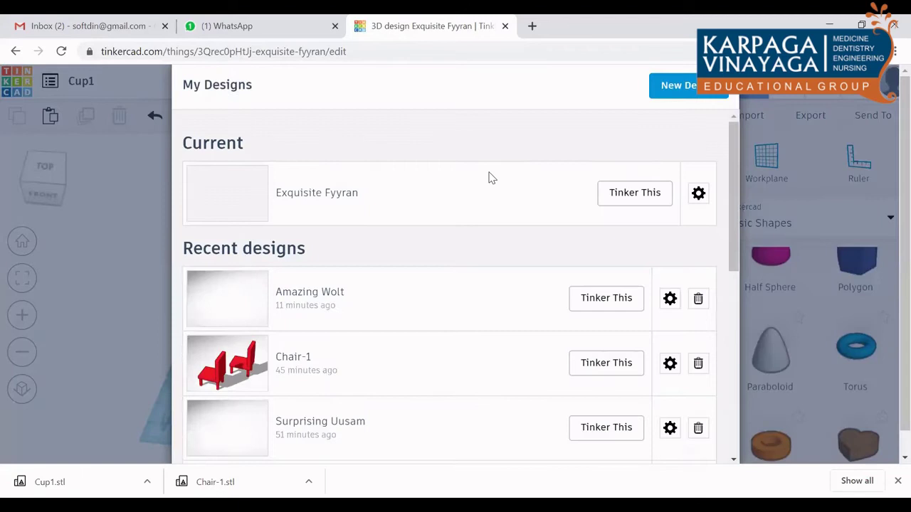
left_click(681, 86)
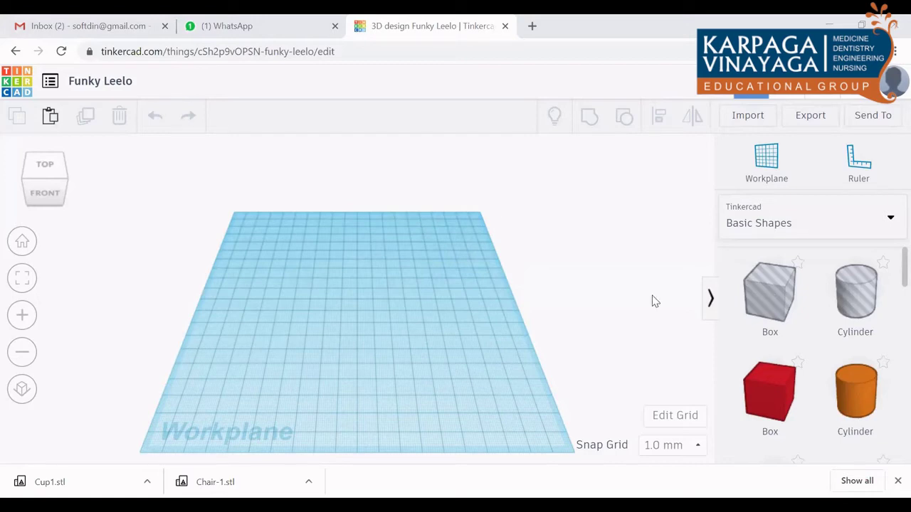
scroll(655, 301, "down", 3)
scroll(654, 301, "up", 3)
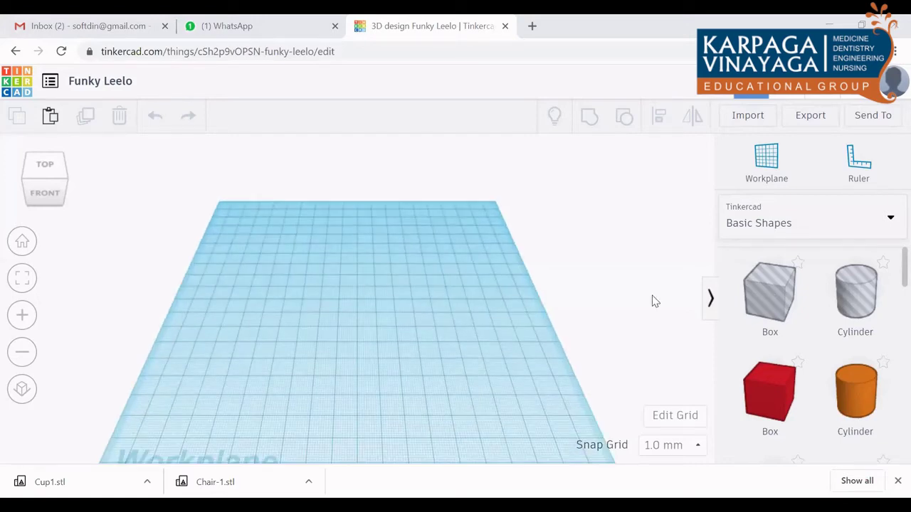
scroll(655, 301, "up", 1)
scroll(655, 301, "down", 2)
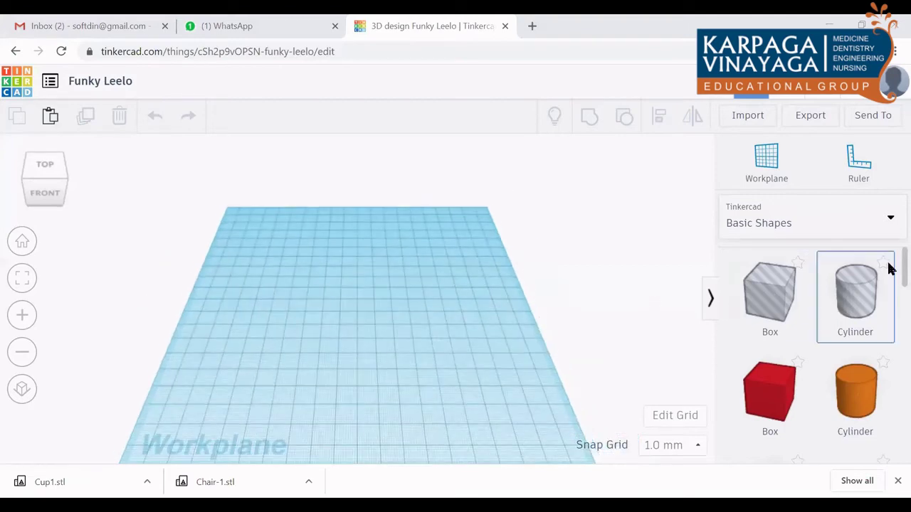
scroll(889, 299, "down", 2)
scroll(889, 306, "down", 1)
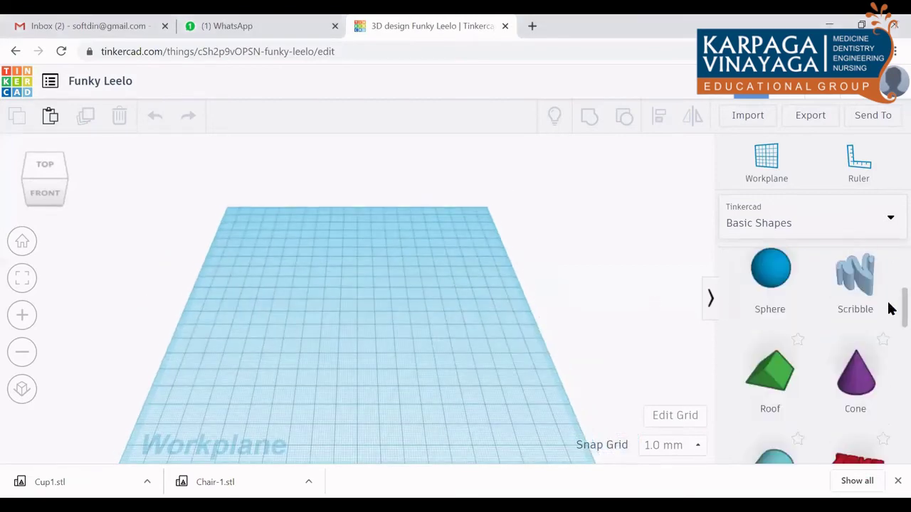
scroll(889, 313, "down", 1)
scroll(890, 335, "down", 1)
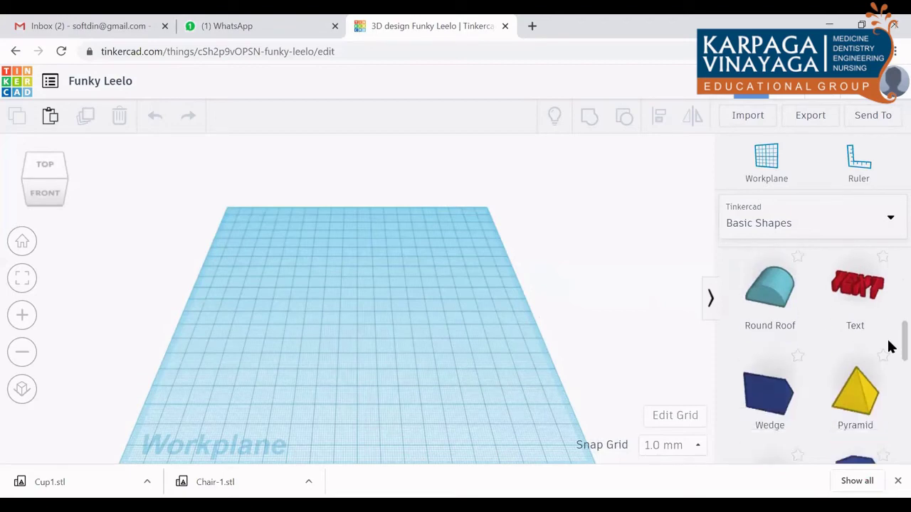
scroll(889, 356, "down", 2)
scroll(889, 378, "down", 1)
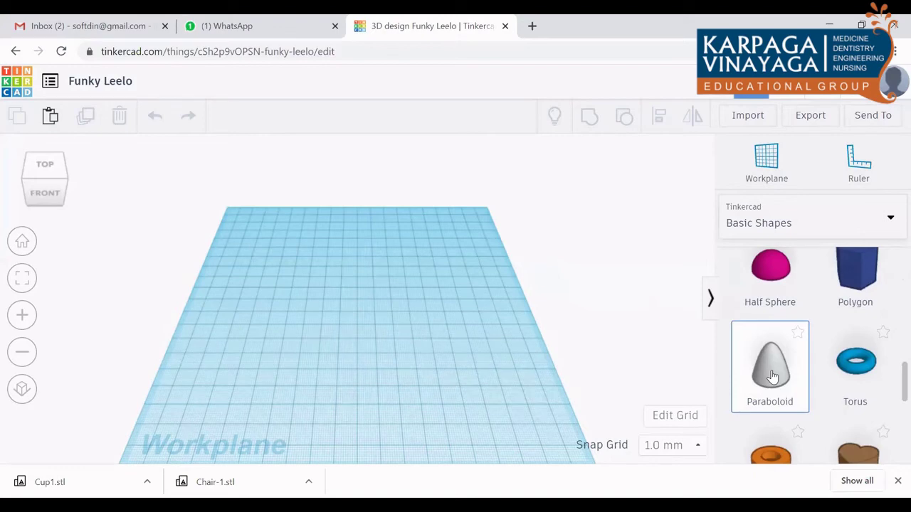
Place a Paraboloid on the workplane and rename the design 'Tea cup 2'.
mouse_move(773, 376)
left_mouse_down()
mouse_move(335, 307)
mouse_move(339, 301)
left_mouse_up()
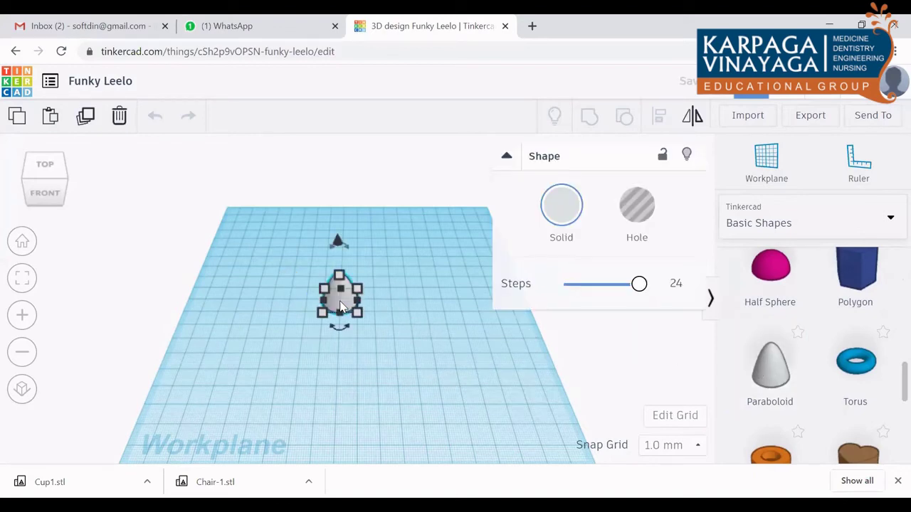
left_click(437, 388)
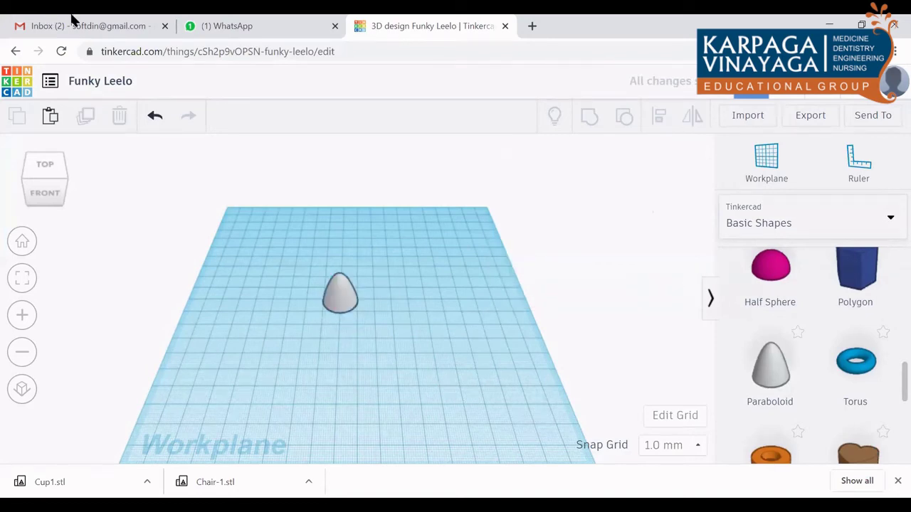
left_click(102, 82)
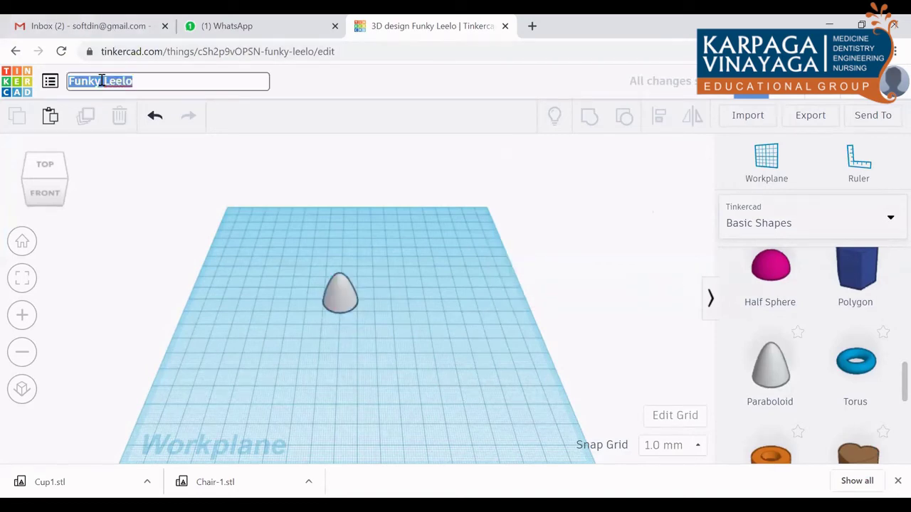
type("Tea")
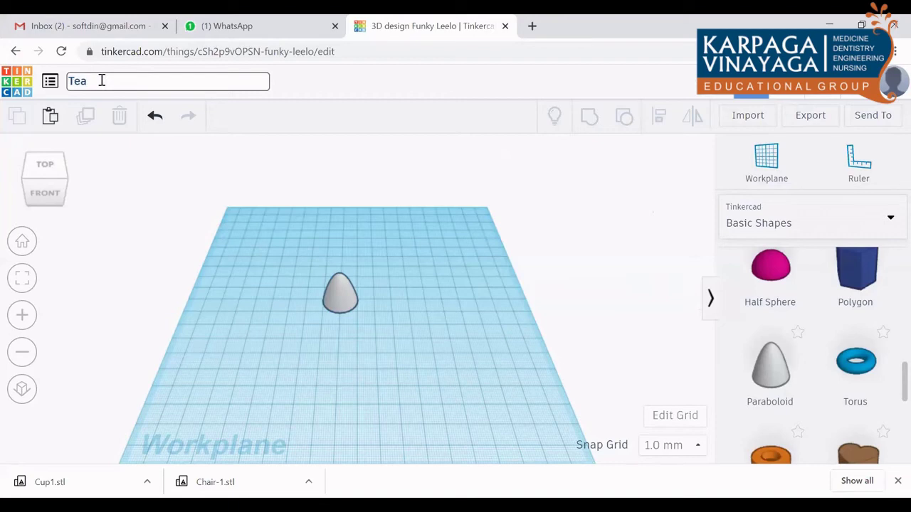
type(" cu")
type("p ")
type("2")
left_click(557, 190)
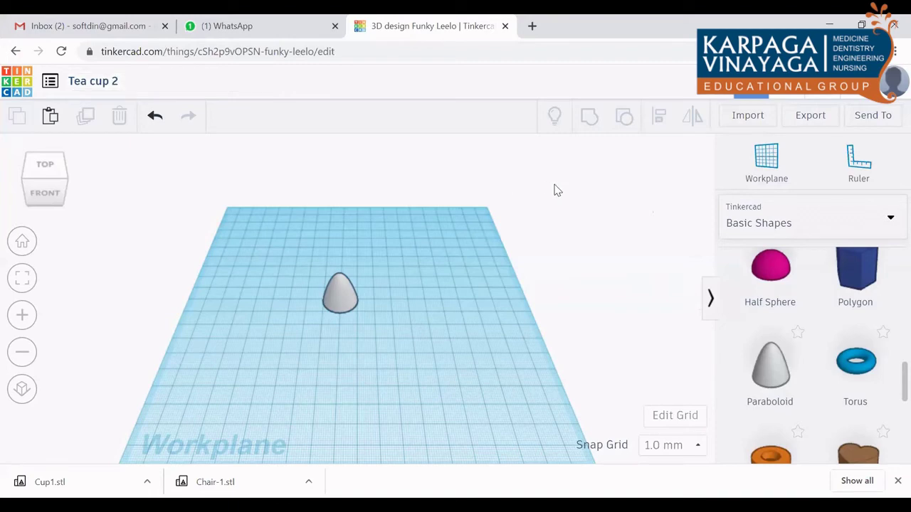
Stretch the paraboloid taller and widen its base to 37 × 37 mm.
left_click(343, 299)
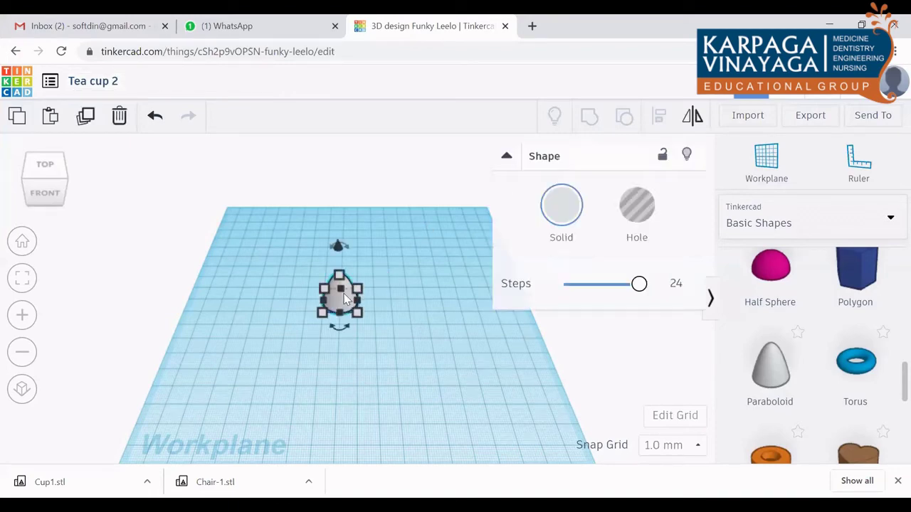
left_click_drag(340, 275, 338, 251)
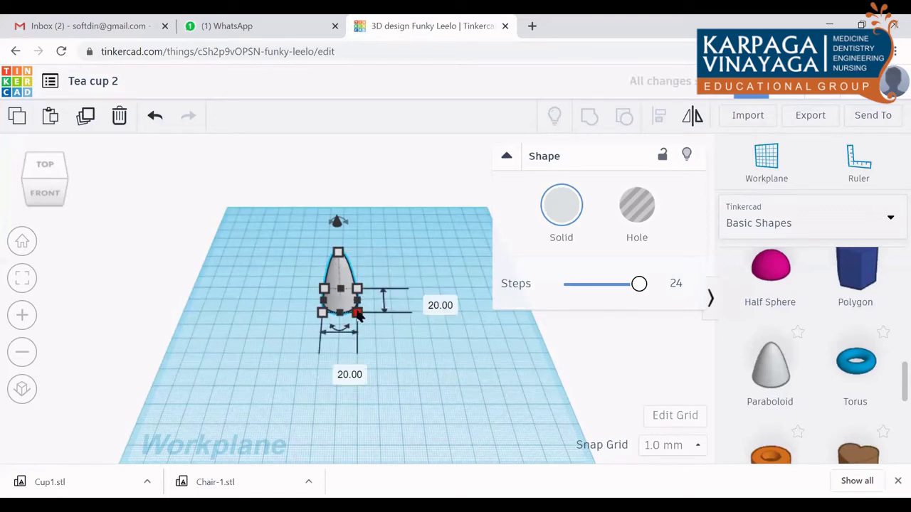
mouse_move(358, 316)
left_mouse_down()
mouse_move(406, 340)
mouse_move(389, 335)
left_mouse_up()
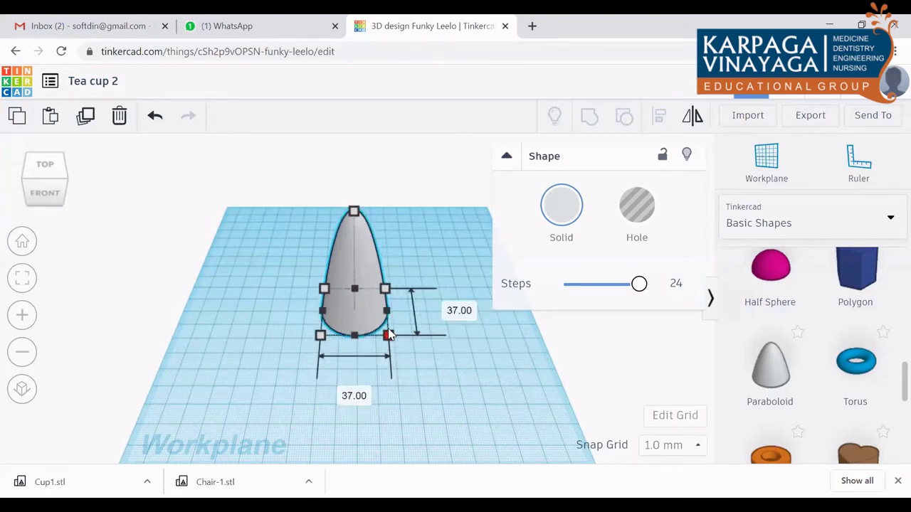
left_click(538, 402)
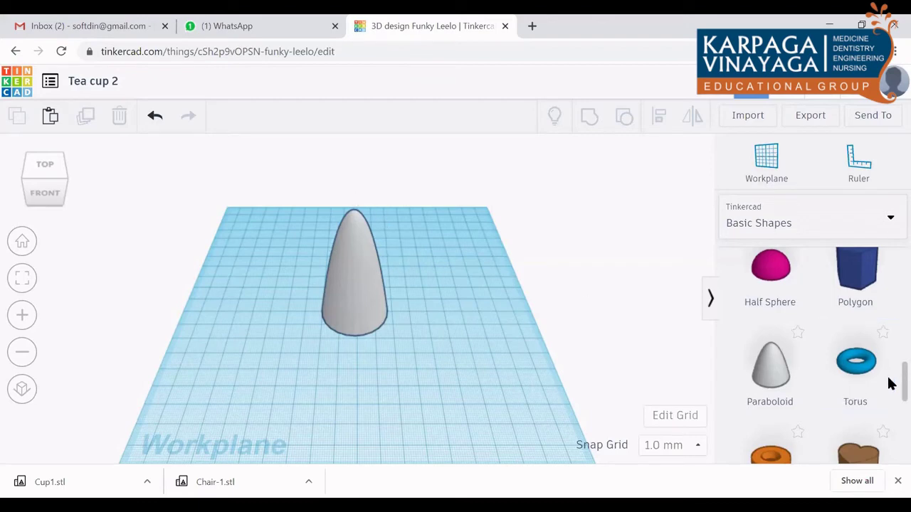
left_click_drag(888, 380, 888, 261)
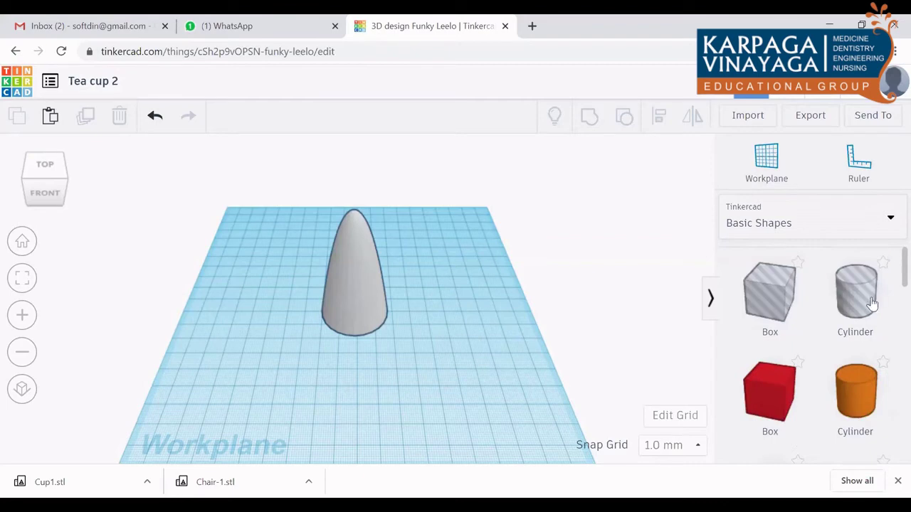
Add a red box, enlarge it to cover the paraboloid, and lift it above.
mouse_move(782, 409)
left_mouse_down()
mouse_move(271, 313)
mouse_move(362, 325)
mouse_move(368, 367)
left_mouse_up()
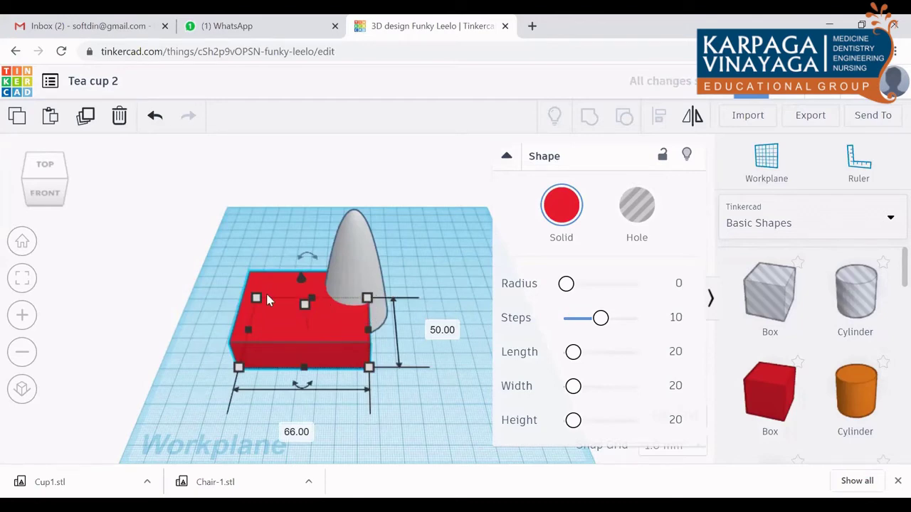
left_click_drag(257, 298, 275, 259)
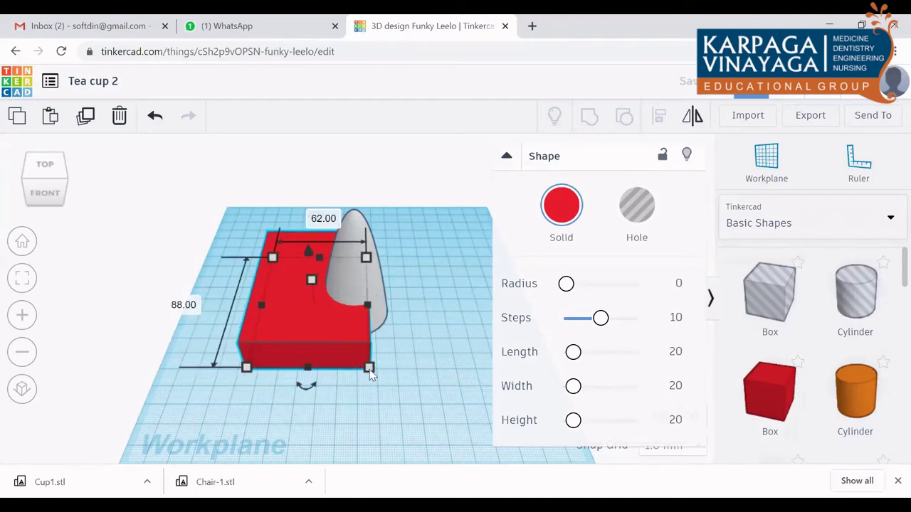
left_click_drag(369, 368, 441, 370)
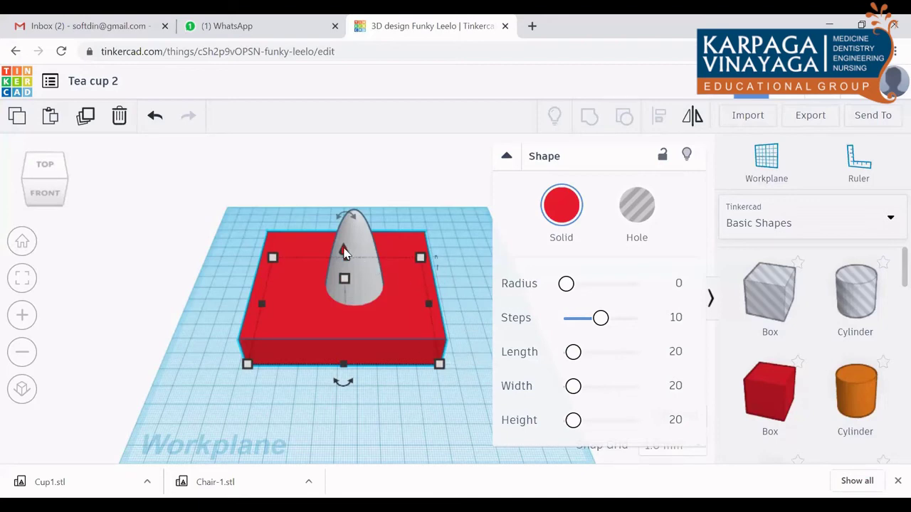
left_click_drag(344, 252, 386, 165)
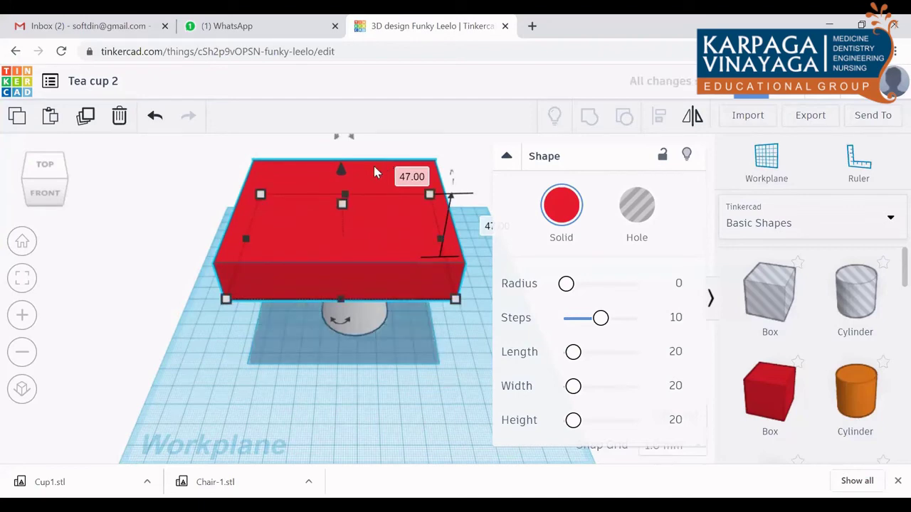
Make the box 32 mm tall and lower it over the paraboloid's tip.
left_click(47, 193)
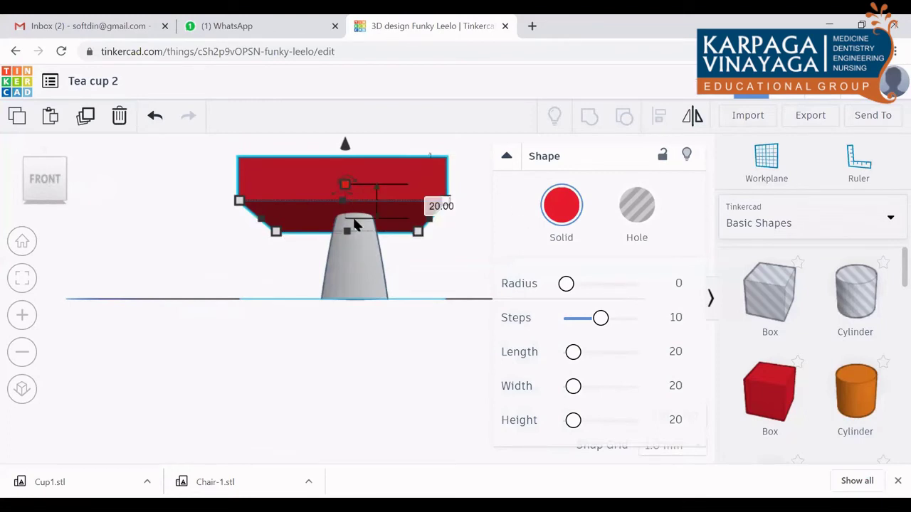
mouse_move(344, 200)
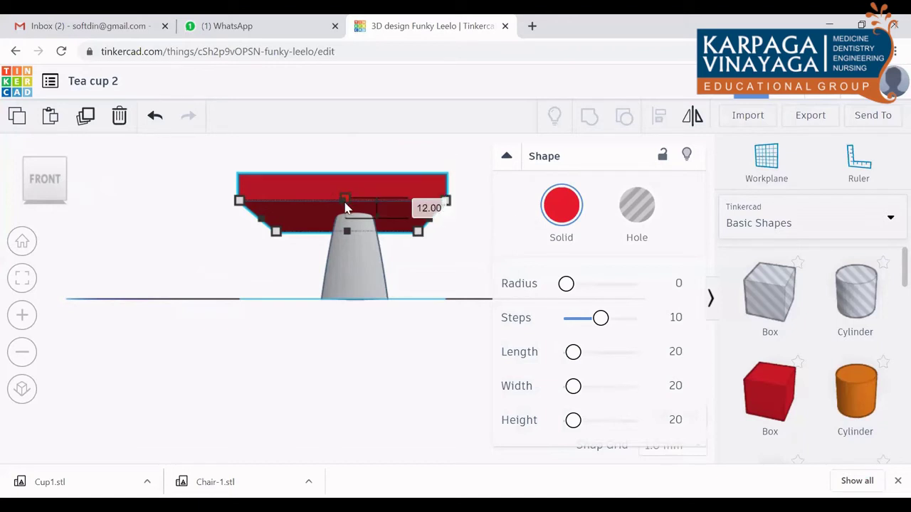
left_click_drag(345, 188, 345, 164)
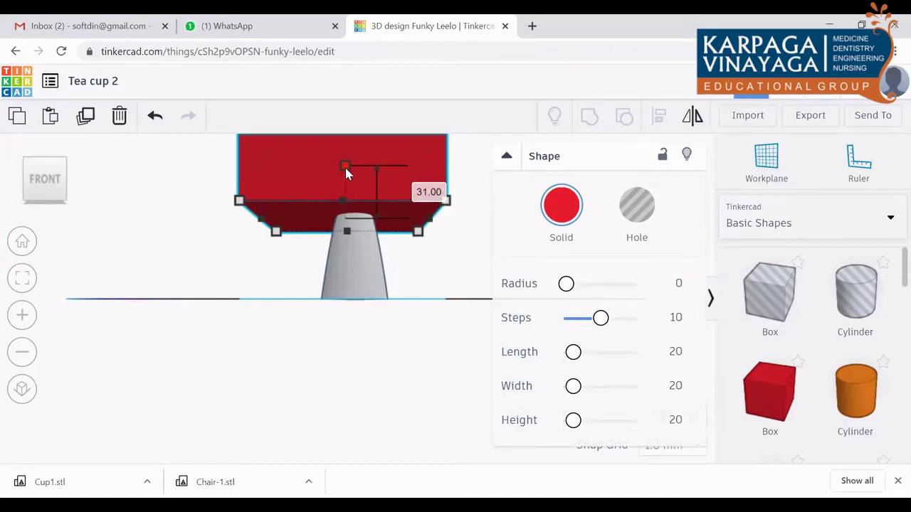
scroll(169, 246, "down", 2)
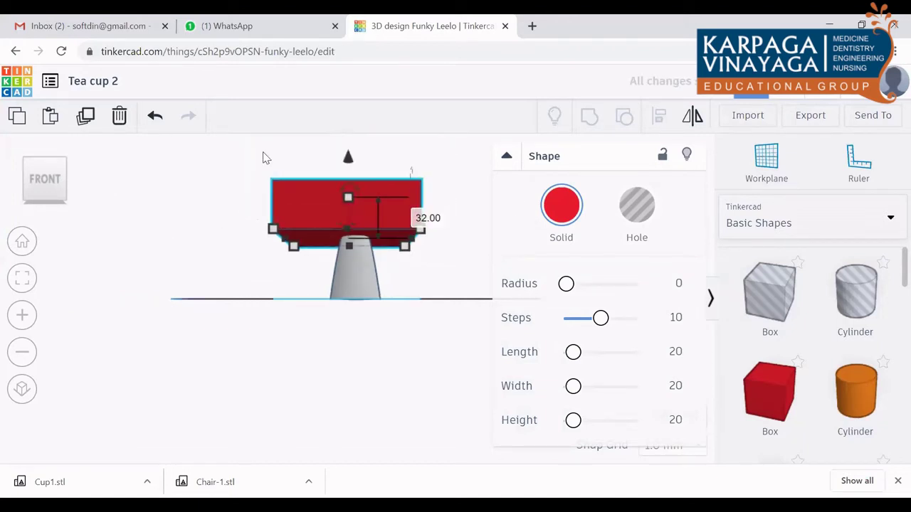
mouse_move(346, 158)
left_mouse_down()
mouse_move(351, 192)
mouse_move(355, 175)
left_mouse_up()
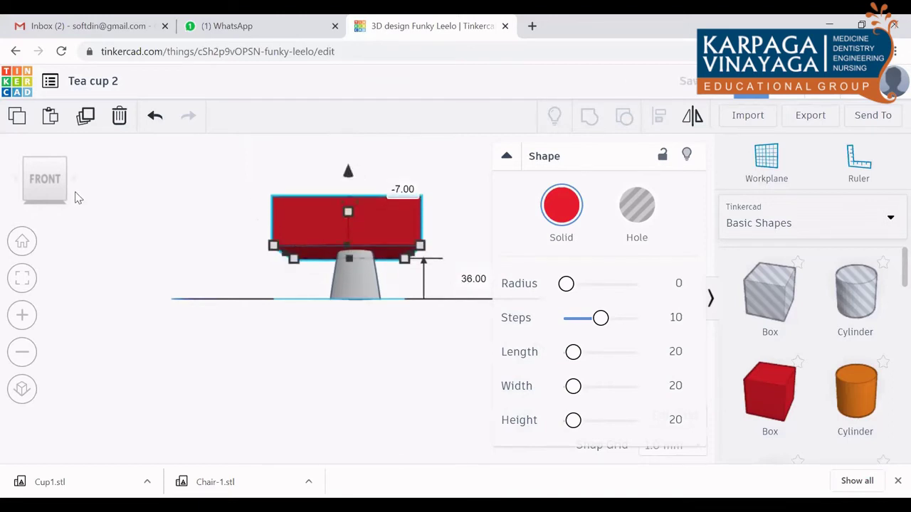
left_click(50, 192)
left_click(51, 190)
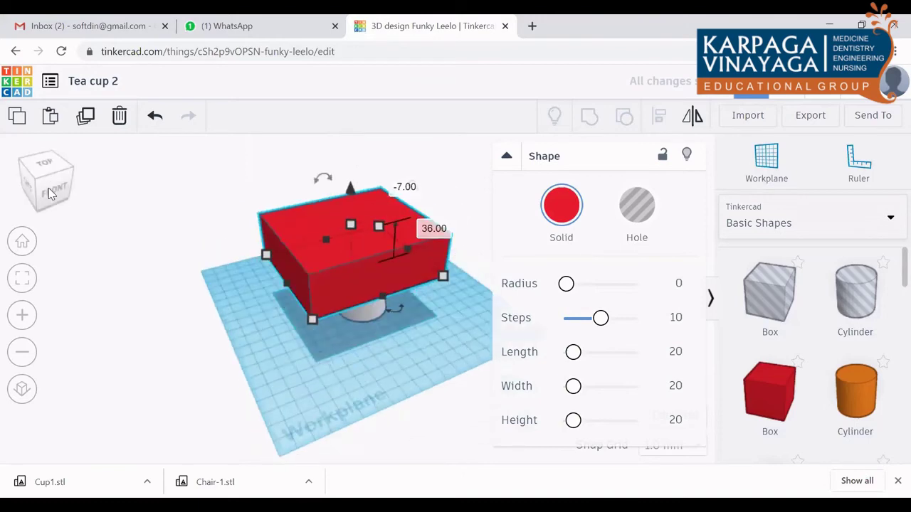
mouse_move(46, 184)
left_mouse_down()
mouse_move(55, 193)
mouse_move(43, 197)
left_mouse_up()
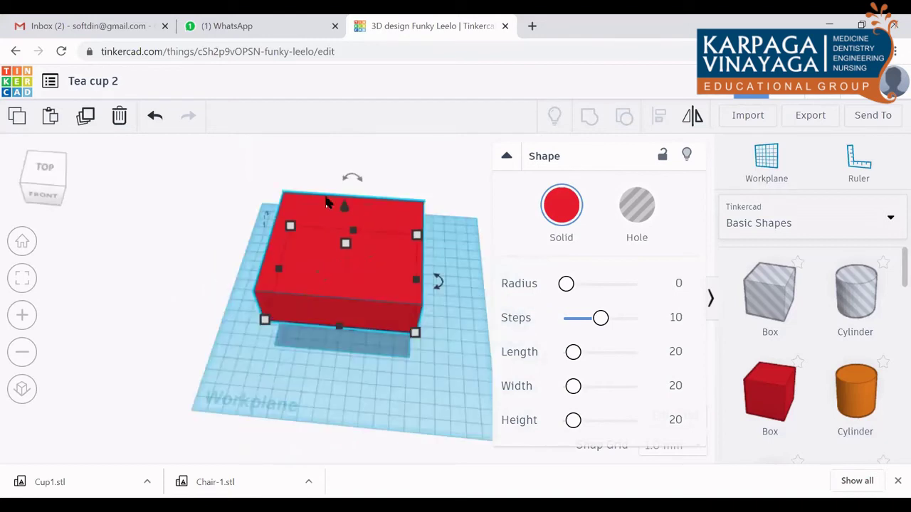
left_click(378, 306)
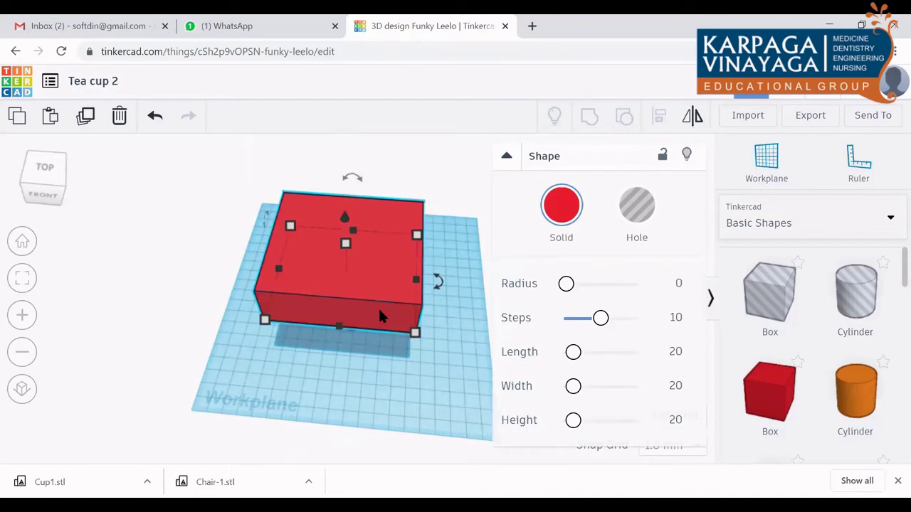
Set the red box to Hole and group it with the paraboloid, flattening the top.
left_click(637, 207)
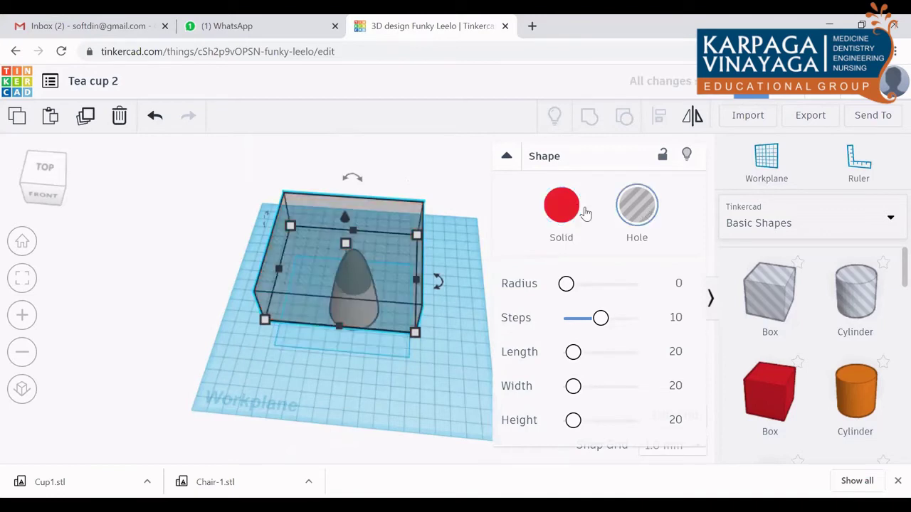
left_click_drag(208, 166, 453, 398)
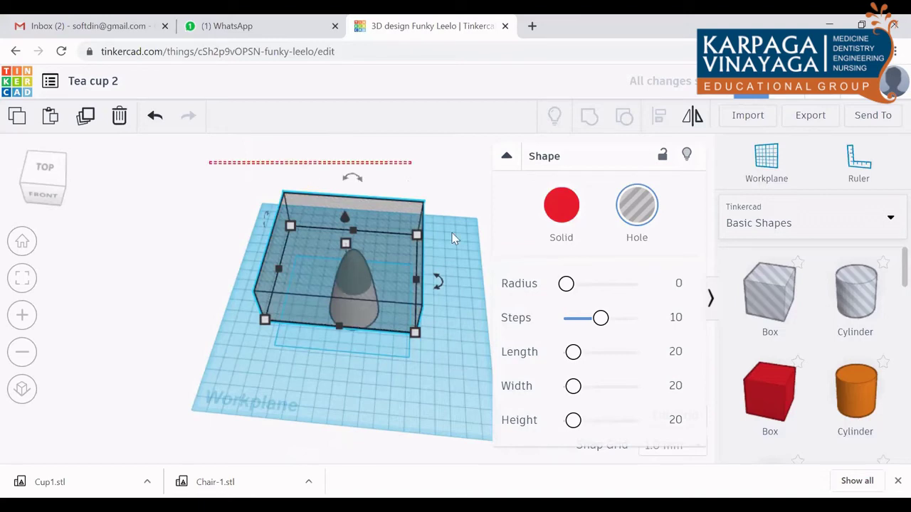
left_click(588, 119)
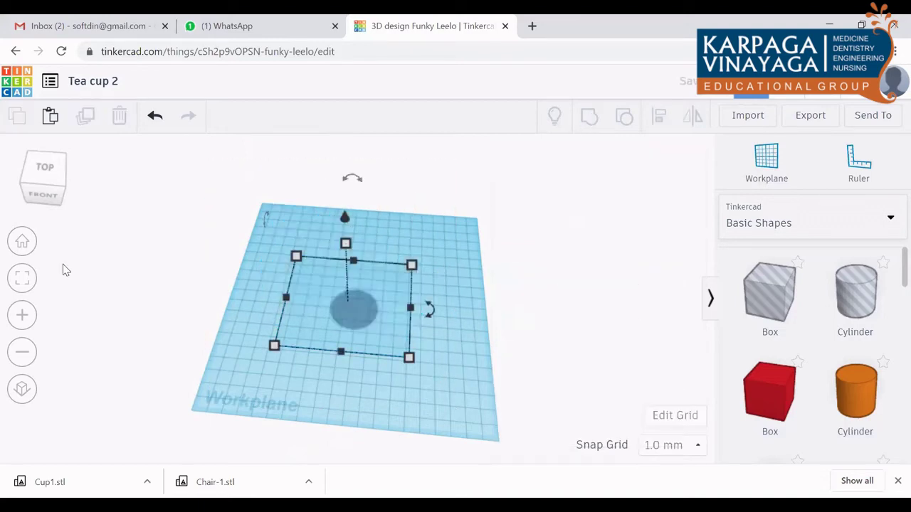
left_click(45, 282)
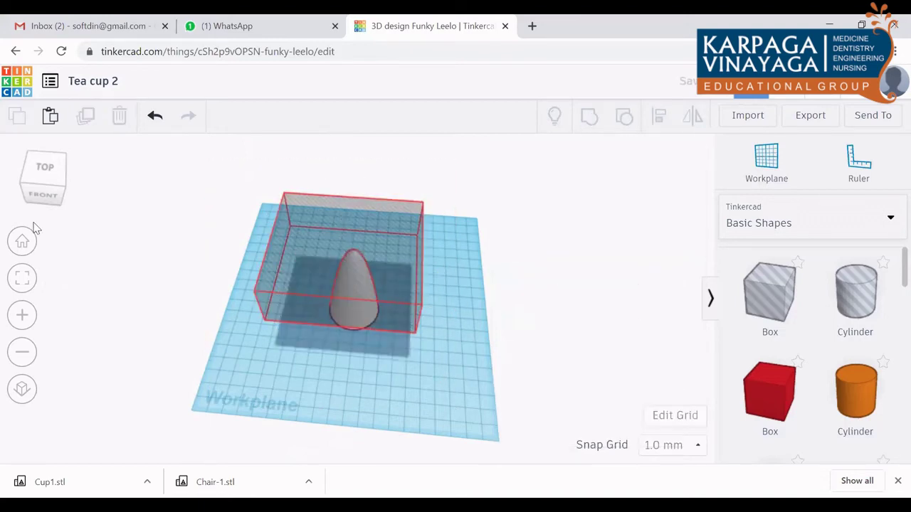
left_click(47, 194)
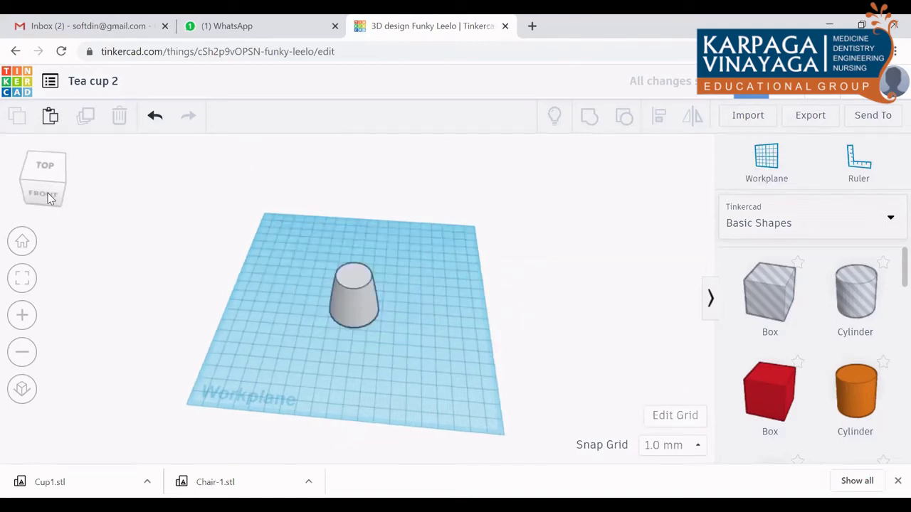
left_click(49, 198)
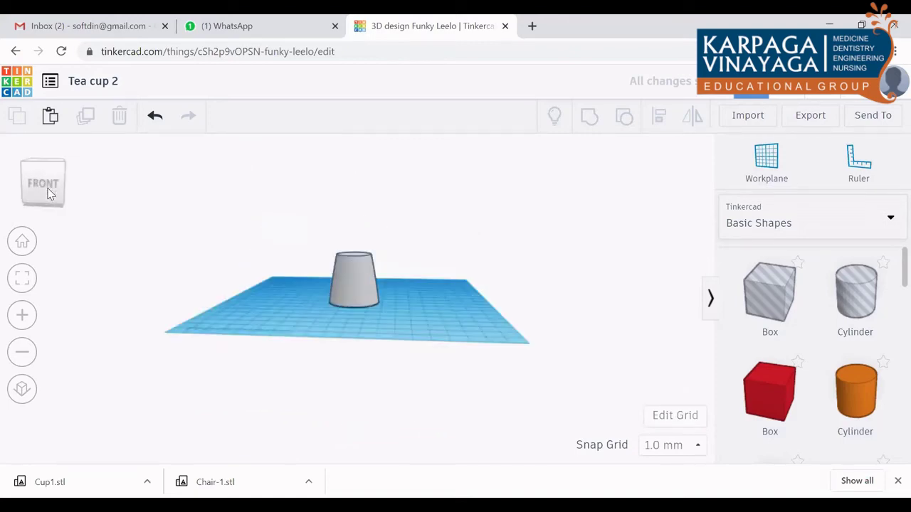
left_click(375, 290)
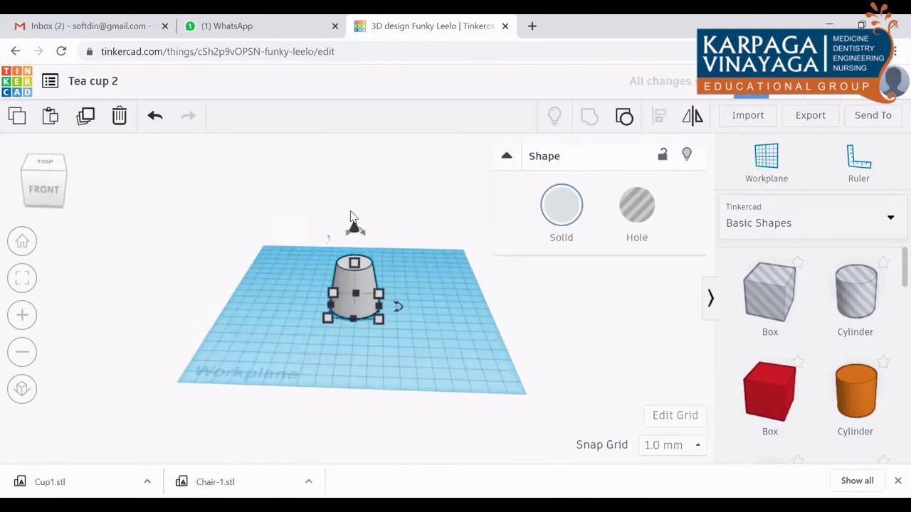
left_click(354, 227)
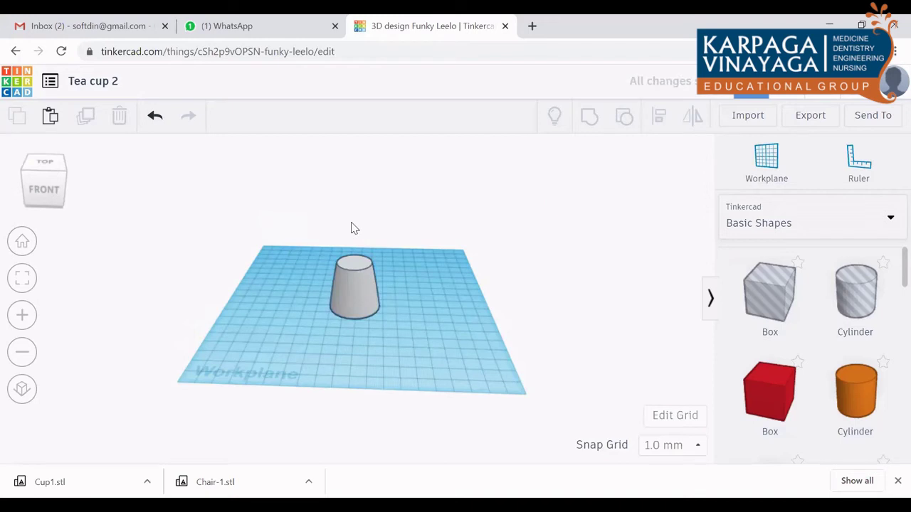
left_click(359, 278)
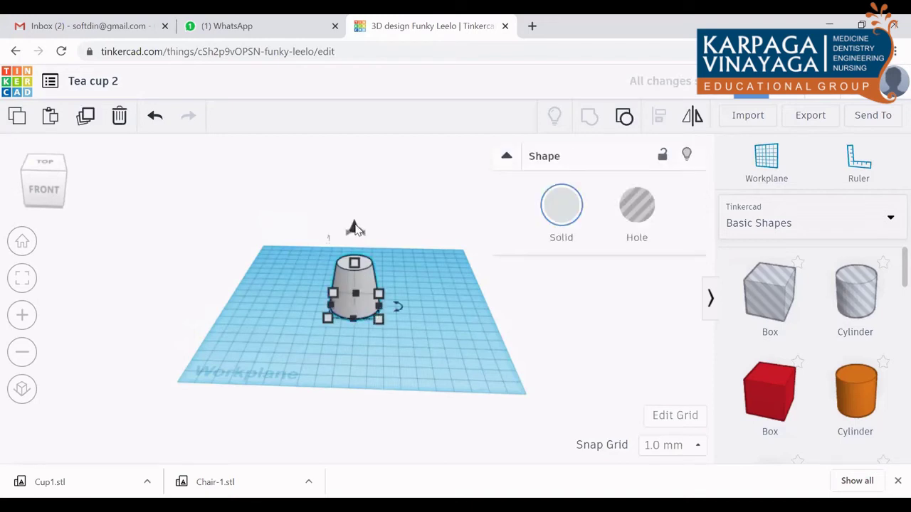
left_click(356, 228)
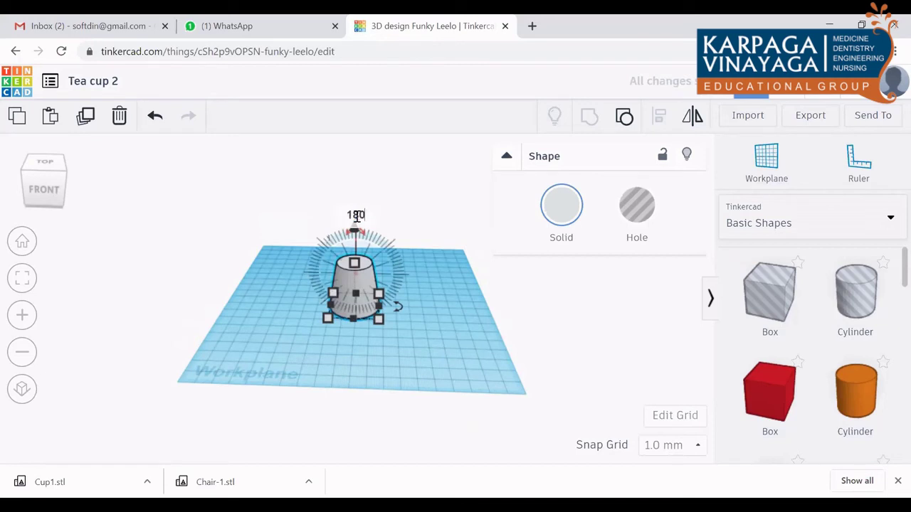
left_click_drag(356, 211, 357, 222)
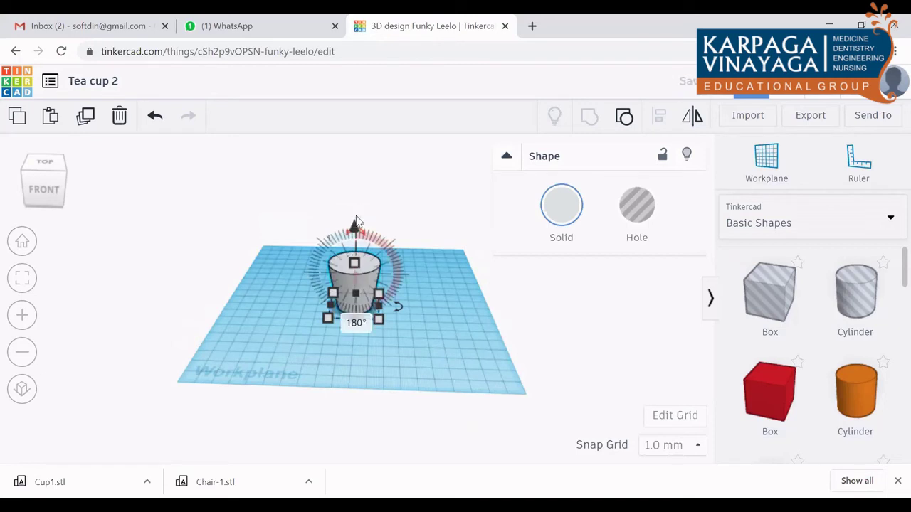
left_click(550, 304)
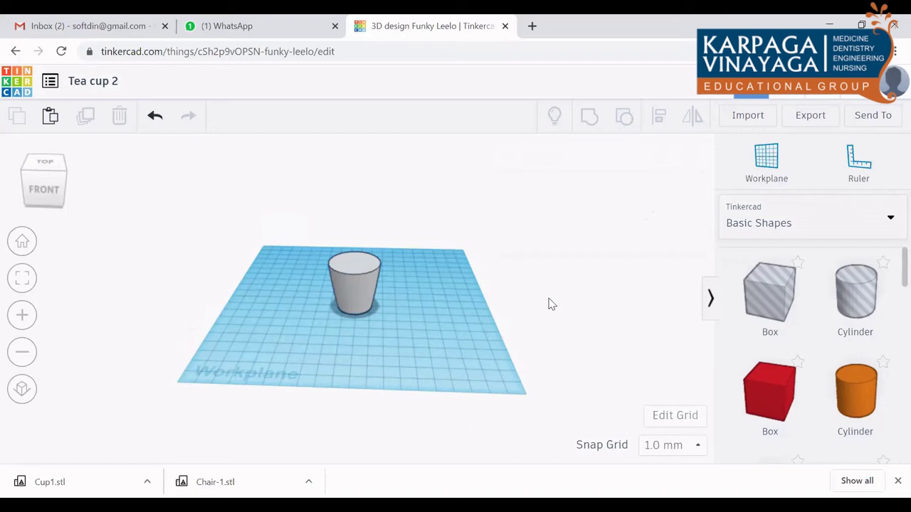
Add a torus with radius 7.5 and tube 2.5 from Basic Shapes to the workplane.
scroll(388, 337, "up", 1)
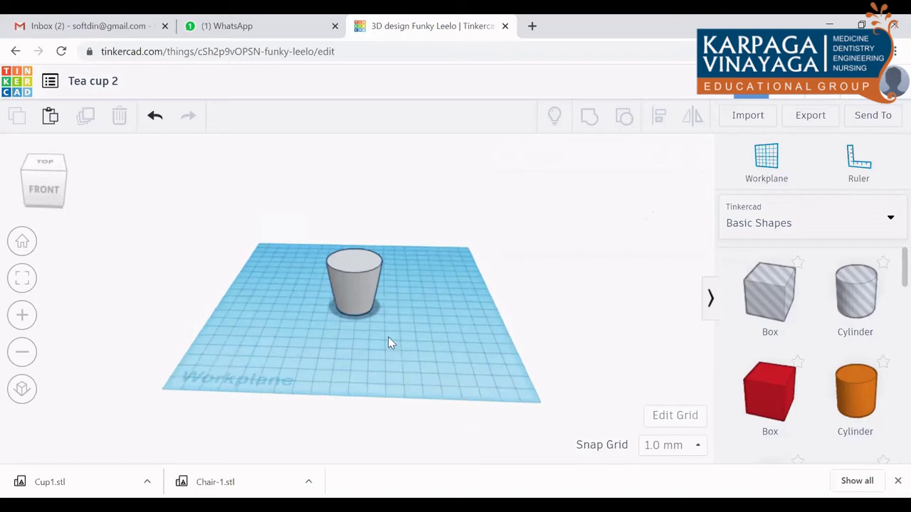
scroll(388, 337, "up", 2)
scroll(388, 337, "up", 2)
scroll(484, 374, "up", 1)
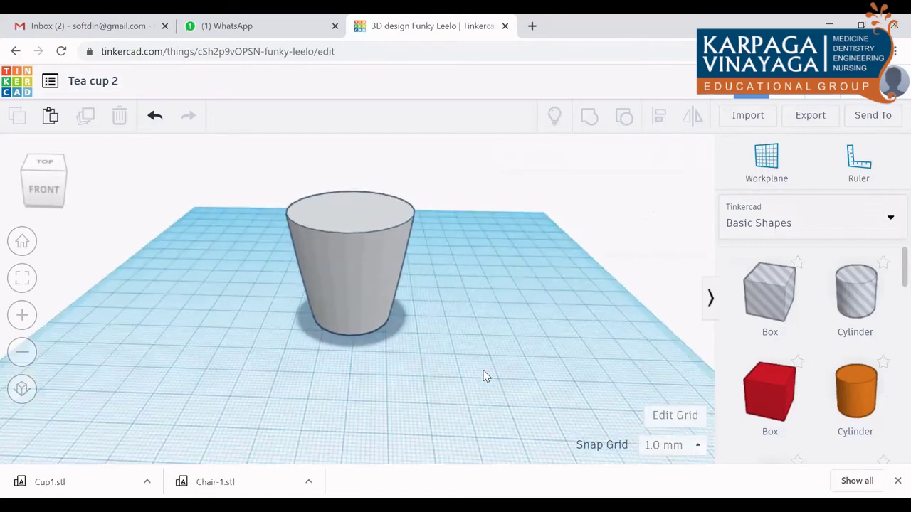
scroll(484, 374, "up", 1)
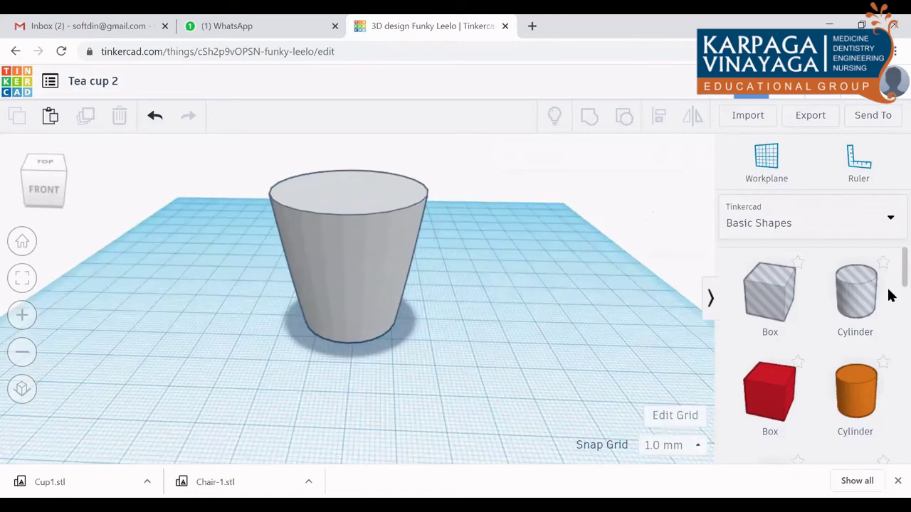
scroll(888, 299, "down", 2)
scroll(888, 307, "down", 3)
scroll(889, 356, "down", 2)
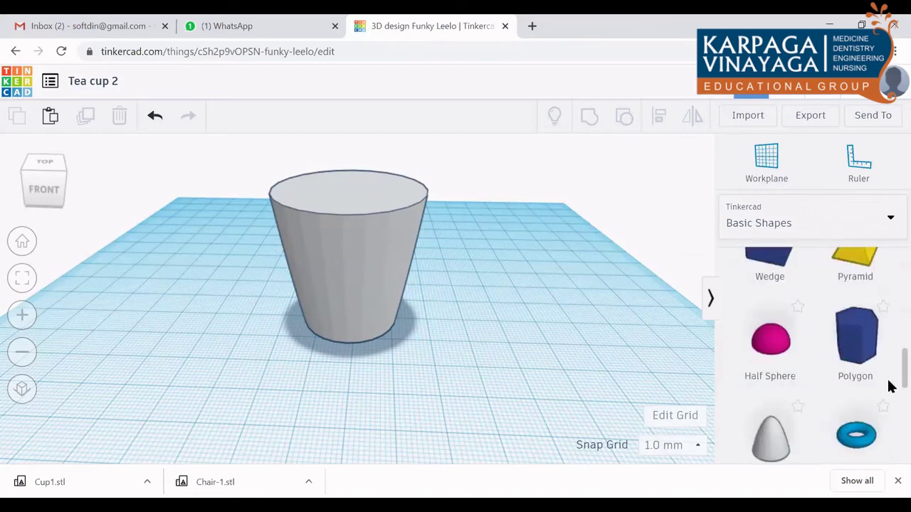
scroll(888, 391, "down", 1)
mouse_move(861, 404)
left_mouse_down()
mouse_move(559, 341)
mouse_move(580, 325)
mouse_move(445, 395)
left_mouse_up()
Move the blue torus so it lies to the right of the cup.
left_click(447, 382)
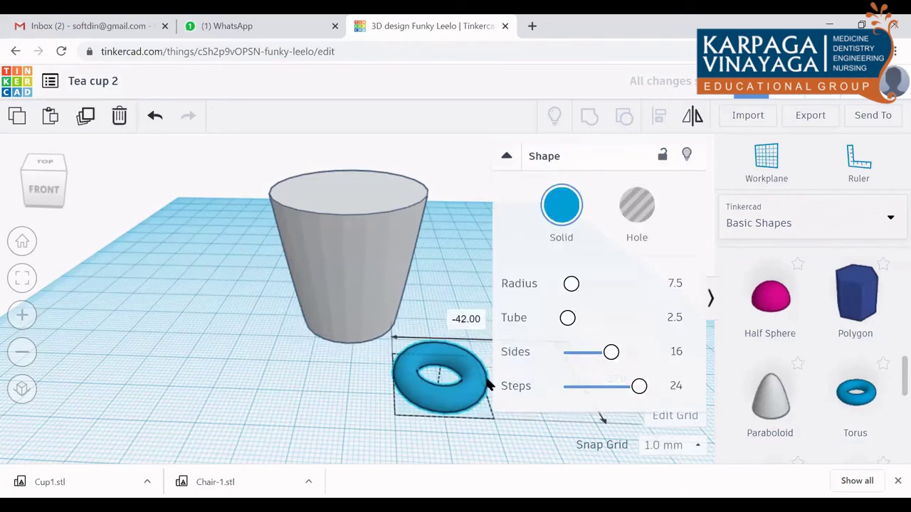
left_click_drag(438, 400, 426, 399)
left_click(710, 297)
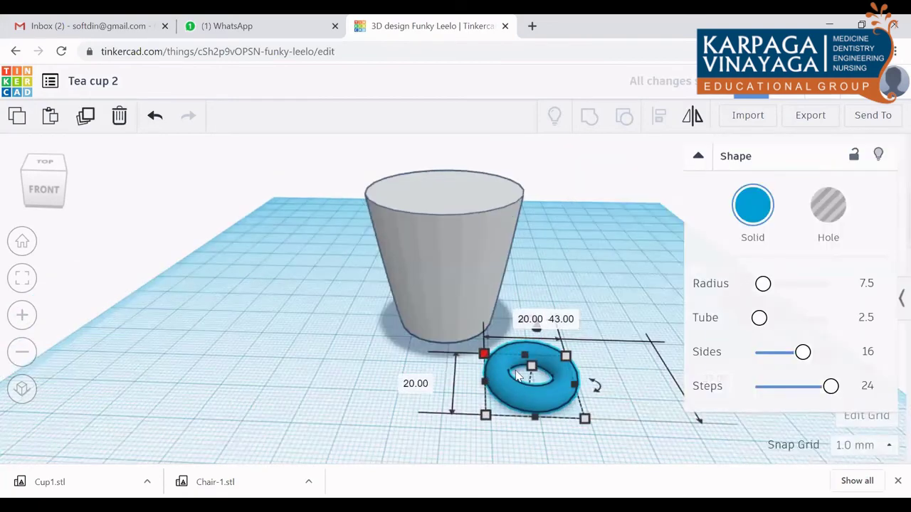
key("Up")
key("Up")
key("Up")
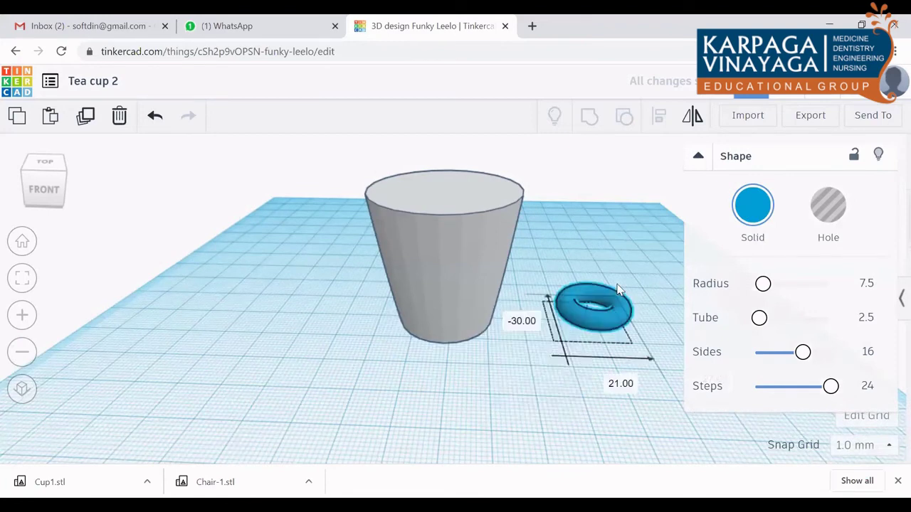
left_click_drag(602, 311, 599, 302)
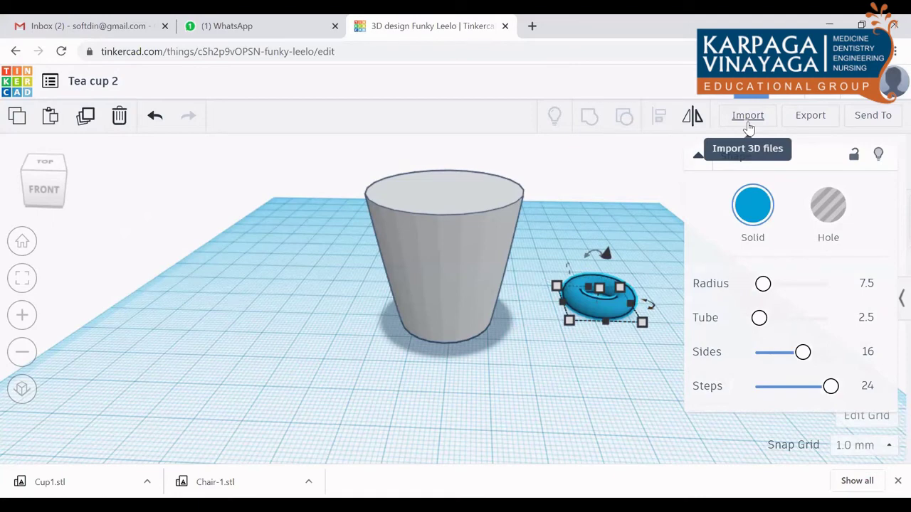
left_click(749, 127)
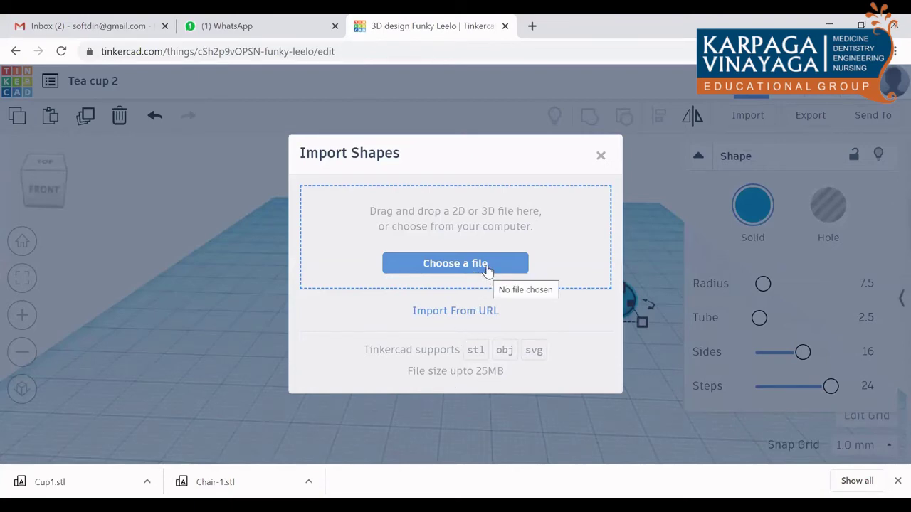
left_click(600, 158)
left_click(756, 123)
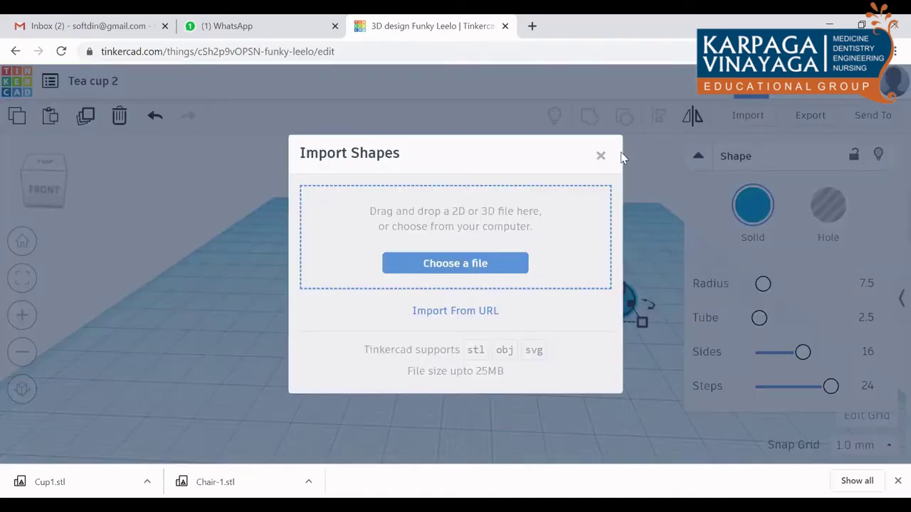
left_click(602, 158)
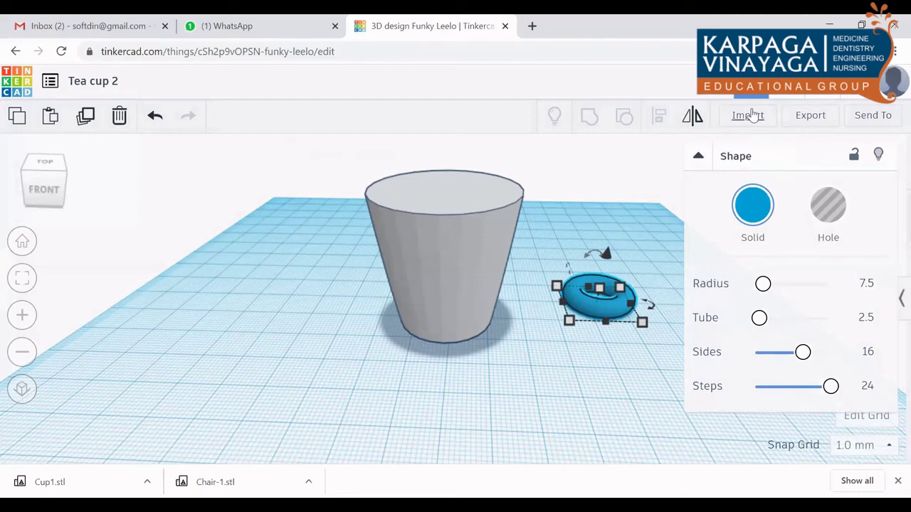
left_click(749, 122)
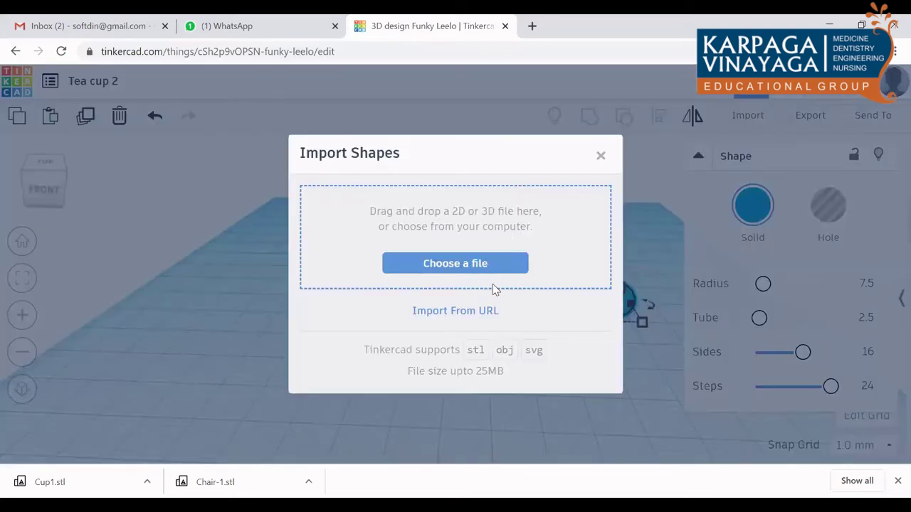
left_click(601, 155)
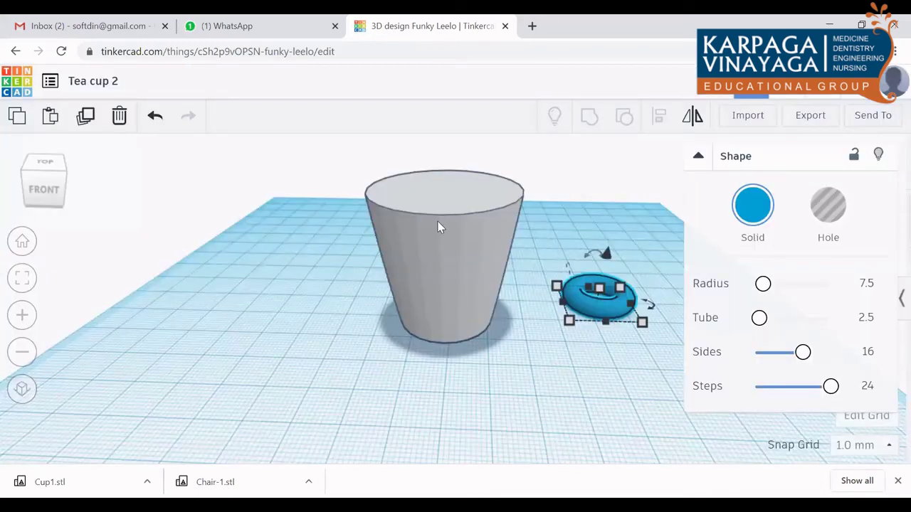
mouse_move(601, 299)
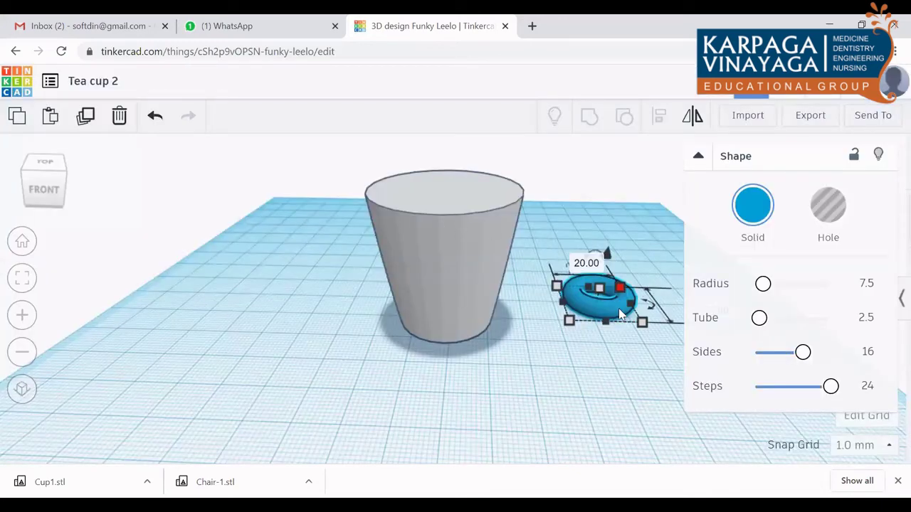
Rotate the torus 90° with typed angles, then tilt it upright on its edge beside the cup.
left_click_drag(676, 306, 682, 307)
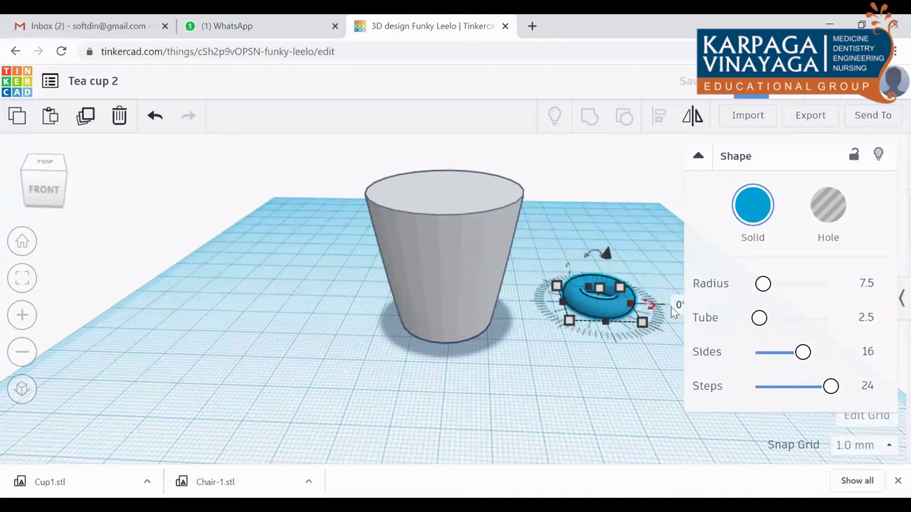
left_click(680, 306)
type("18")
key("Return")
left_click_drag(653, 308, 672, 307)
type("90")
key("Return")
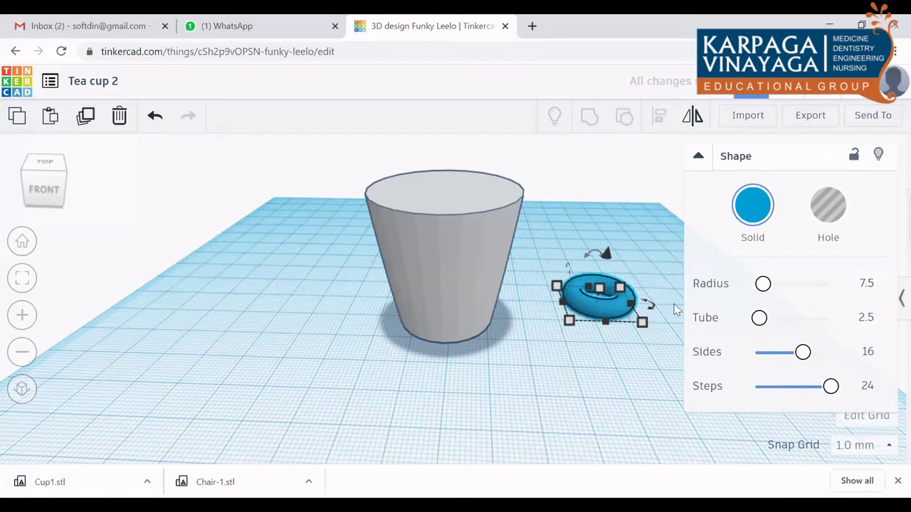
mouse_move(648, 304)
left_mouse_down()
mouse_move(593, 285)
mouse_move(573, 292)
left_mouse_up()
left_click_drag(602, 256, 645, 274)
Rotate the upright torus a further 45° so it faces the front.
left_click(623, 351)
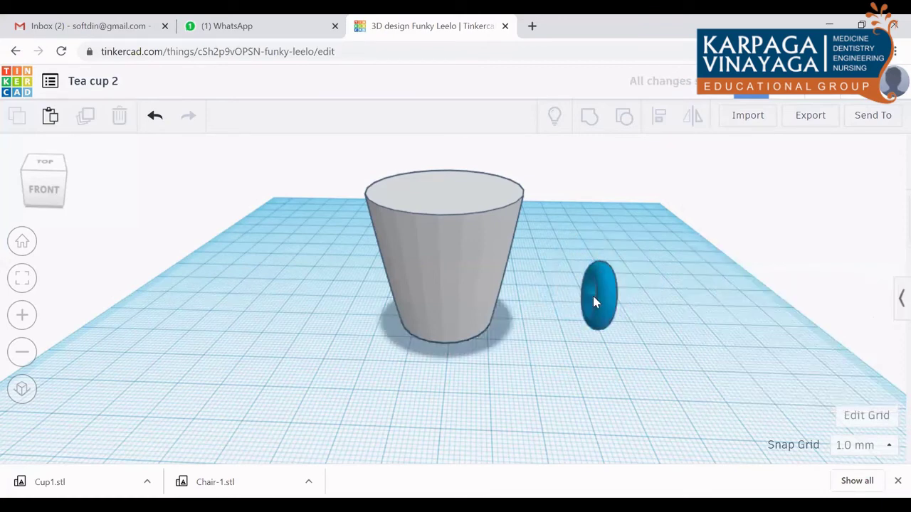
left_click(606, 299)
mouse_move(625, 305)
left_mouse_down()
mouse_move(644, 301)
mouse_move(673, 262)
left_mouse_up()
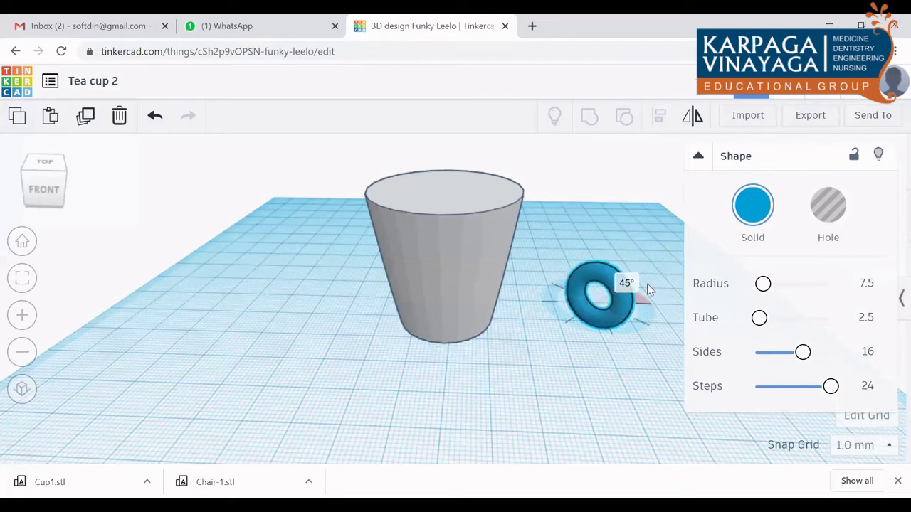
left_click_drag(670, 245, 647, 283)
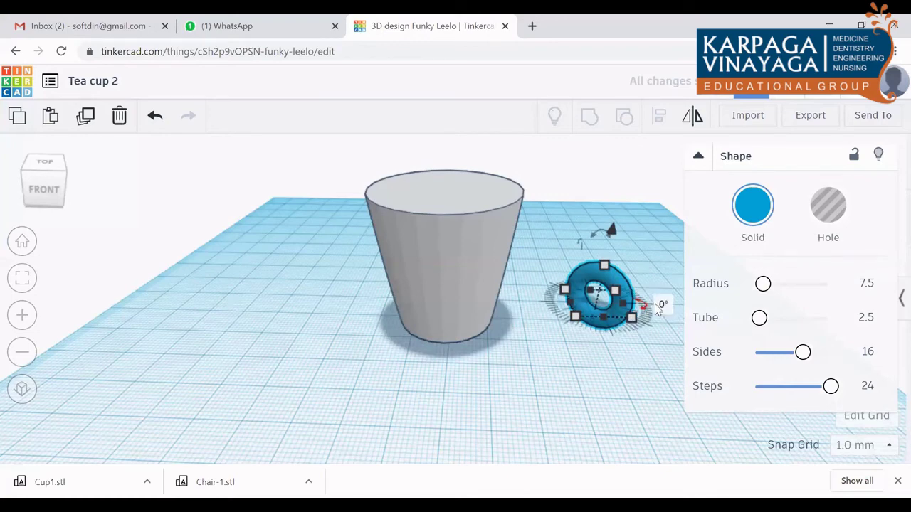
mouse_move(640, 313)
left_mouse_down()
mouse_move(661, 276)
mouse_move(667, 290)
left_mouse_up()
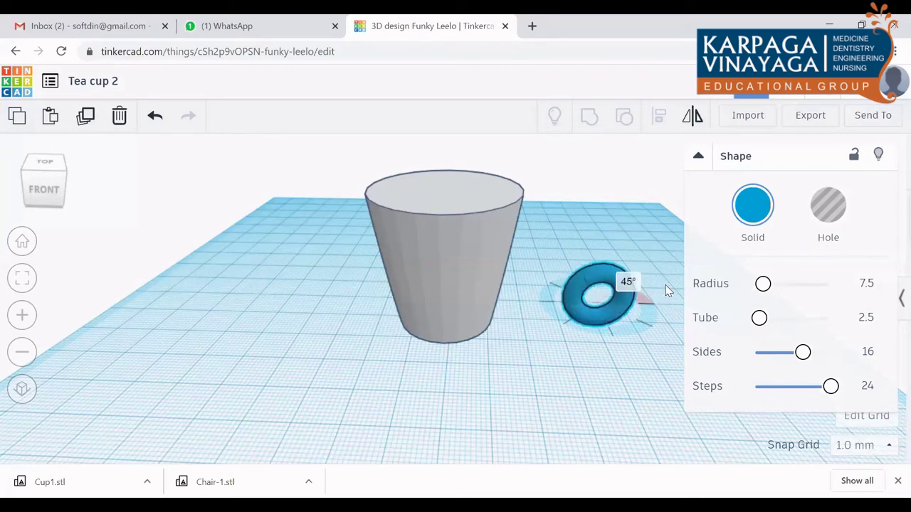
left_click(597, 388)
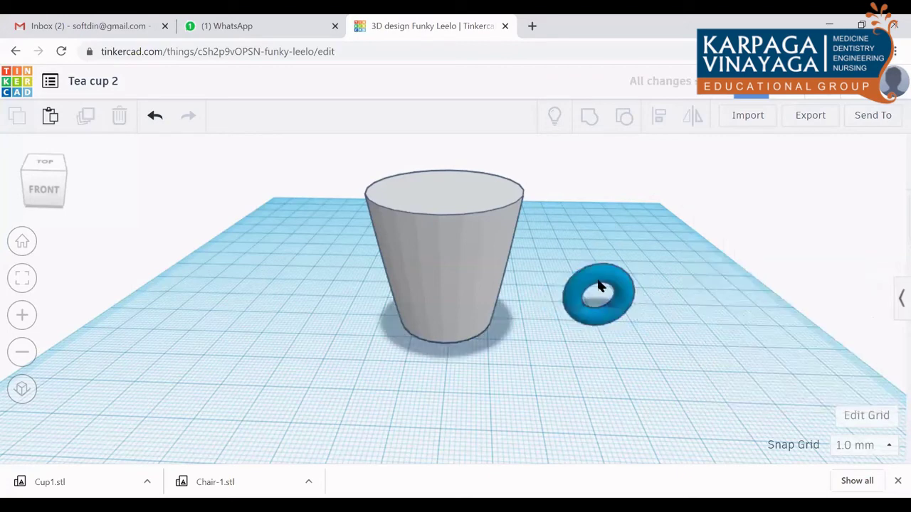
left_click(602, 277)
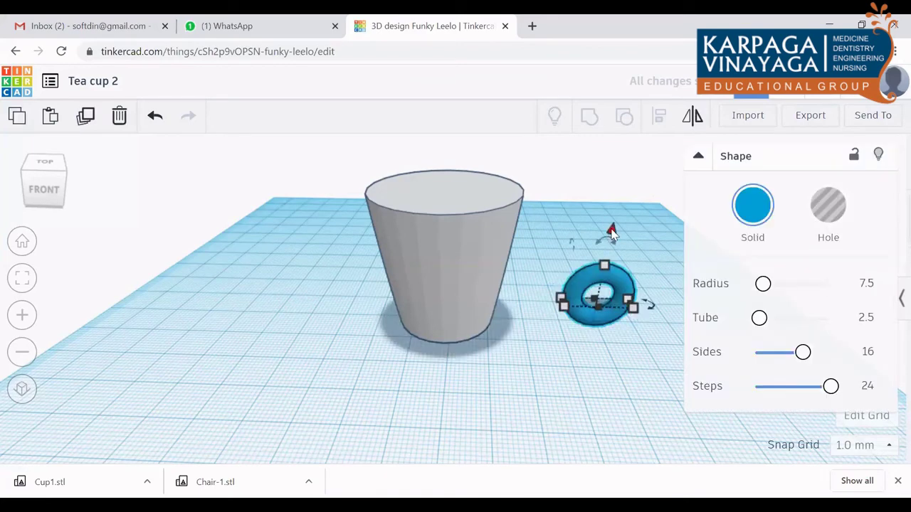
Lift the torus off the workplane and move it toward the cup, undoing the last nudge.
left_click_drag(610, 231, 604, 169)
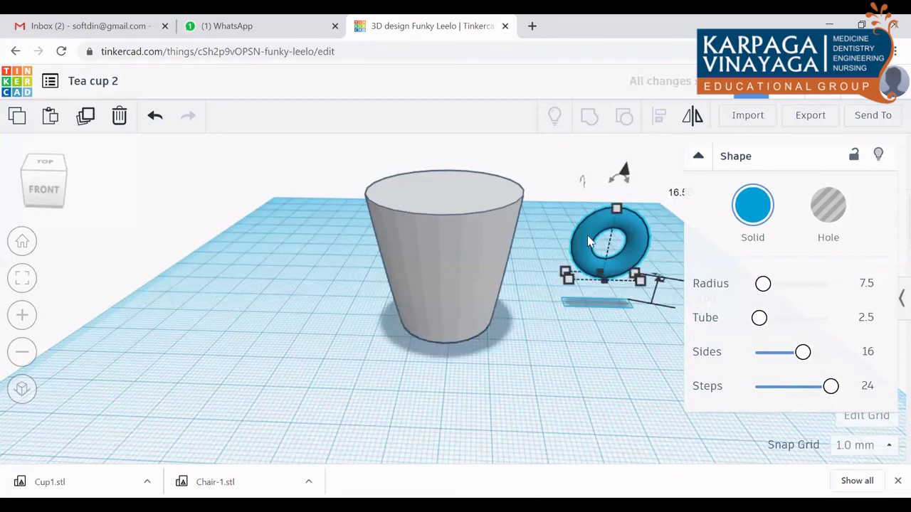
left_click(607, 242)
left_click_drag(585, 242, 490, 251)
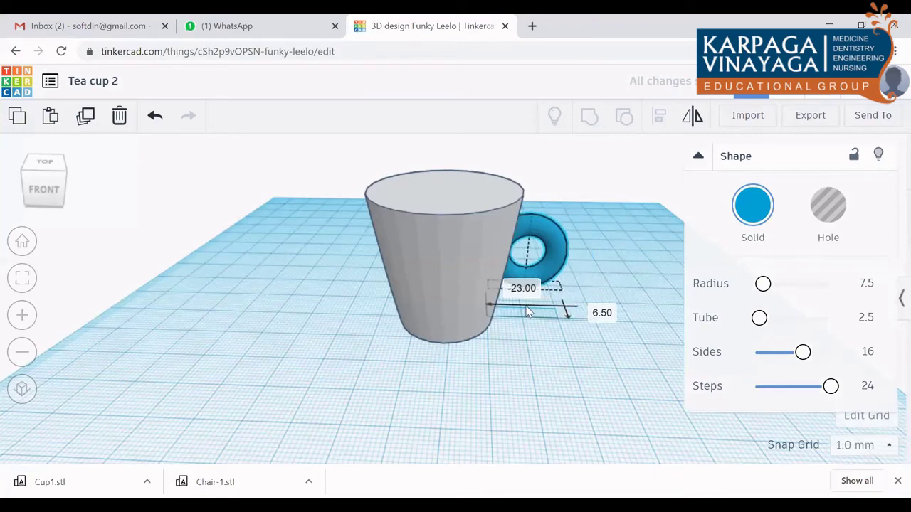
left_click_drag(39, 187, 26, 182)
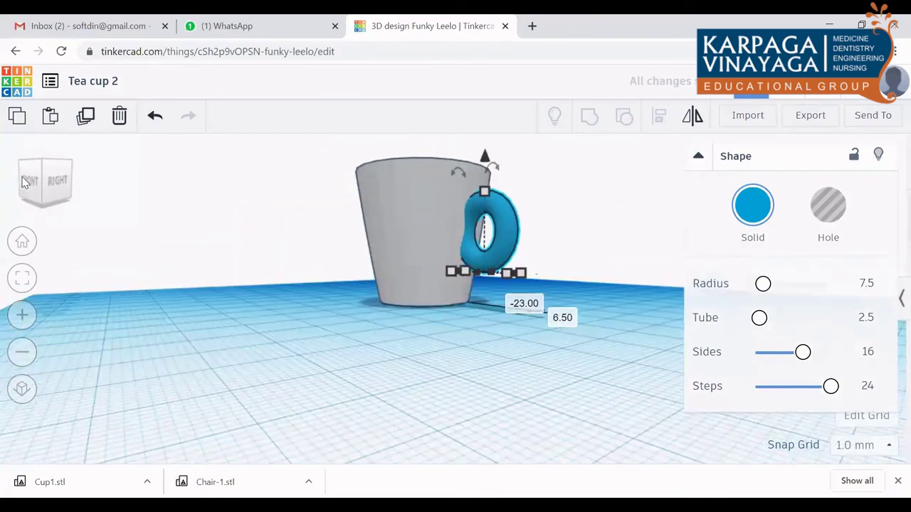
left_click_drag(498, 241, 491, 240)
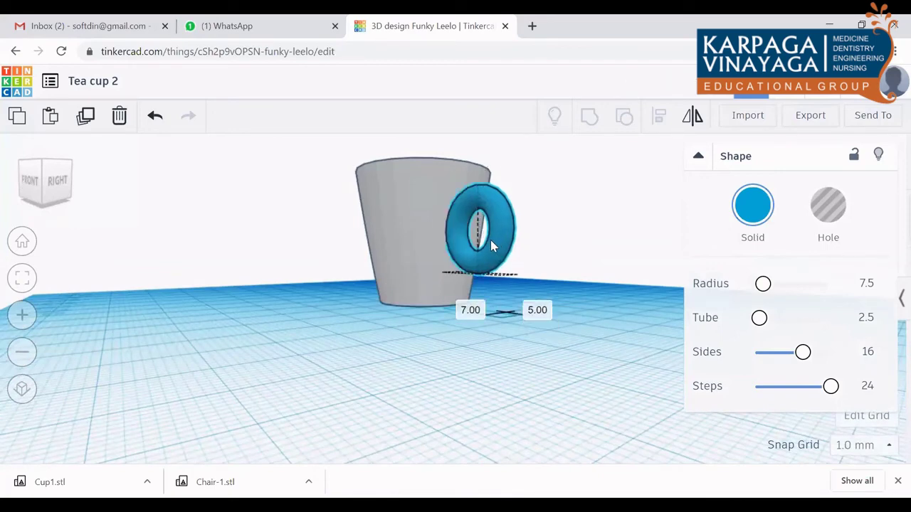
left_click_drag(490, 240, 493, 238)
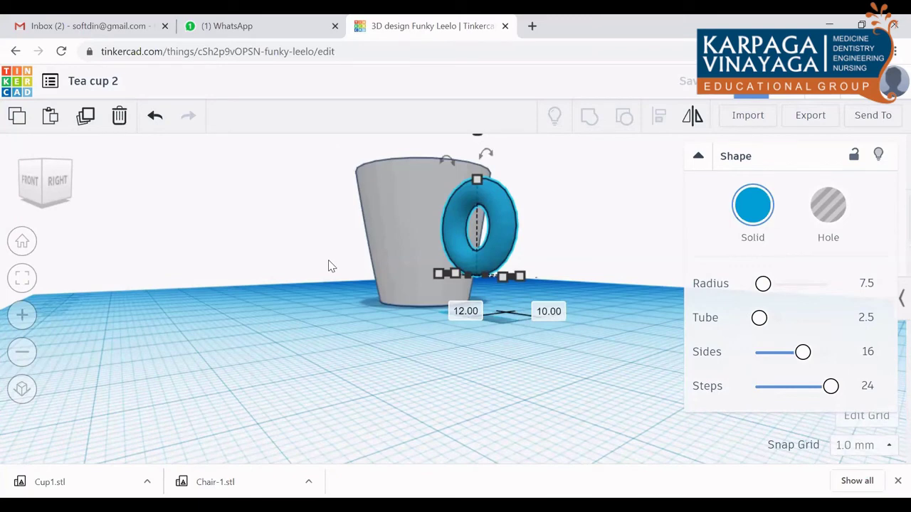
key("ctrl+z")
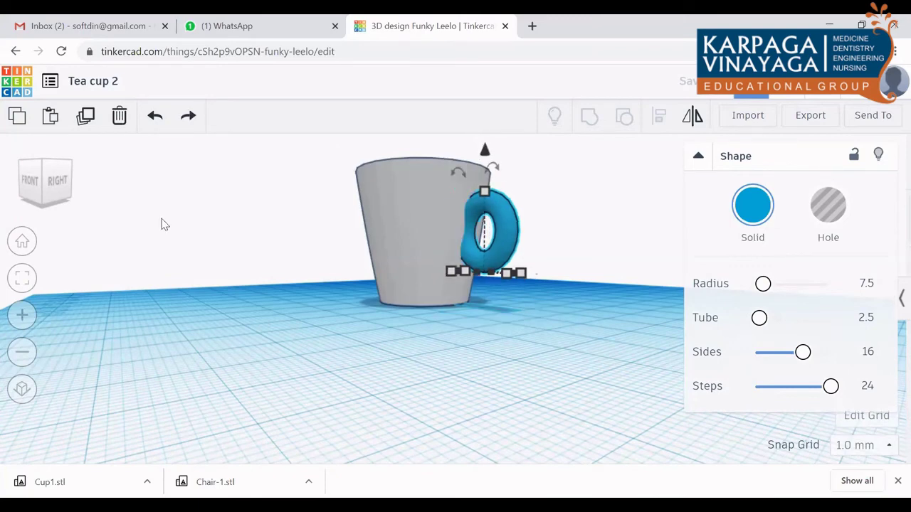
From the front view, push the torus against the cup's right side and stretch it to 24 mm tall.
left_click(168, 246)
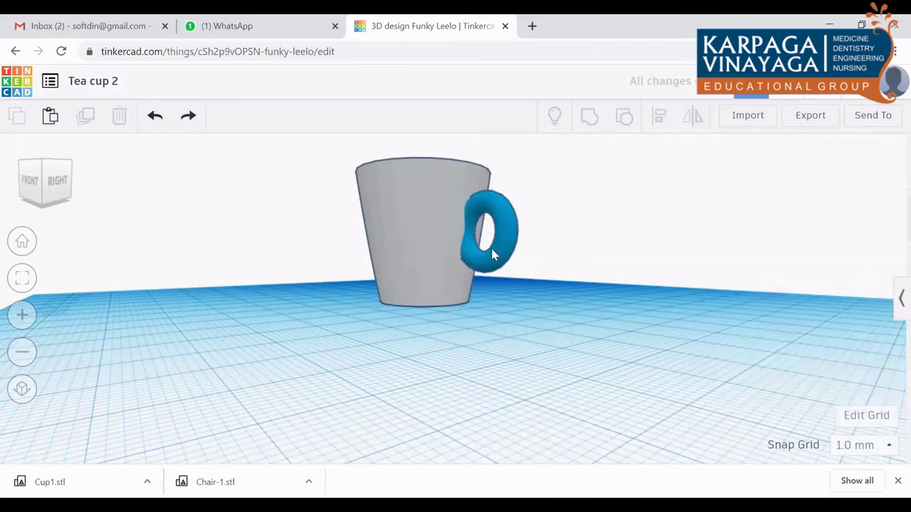
left_click(489, 251)
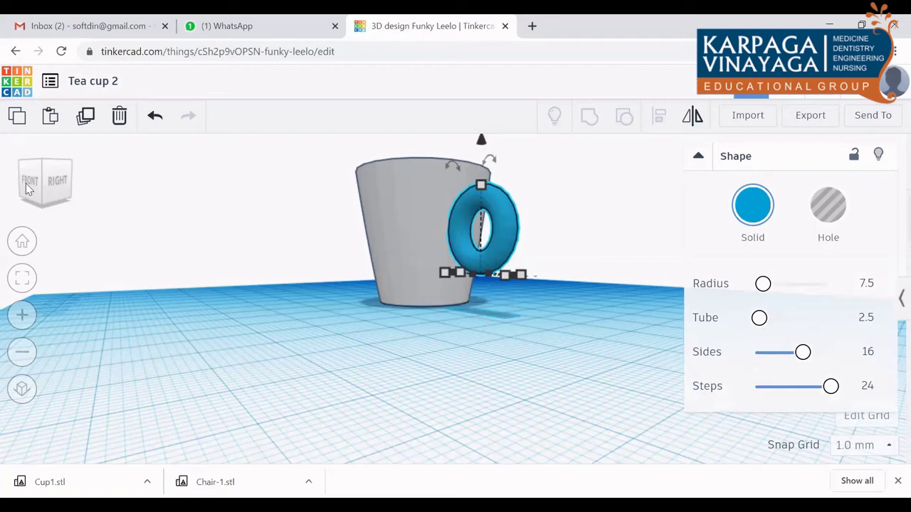
left_click_drag(515, 249, 525, 244)
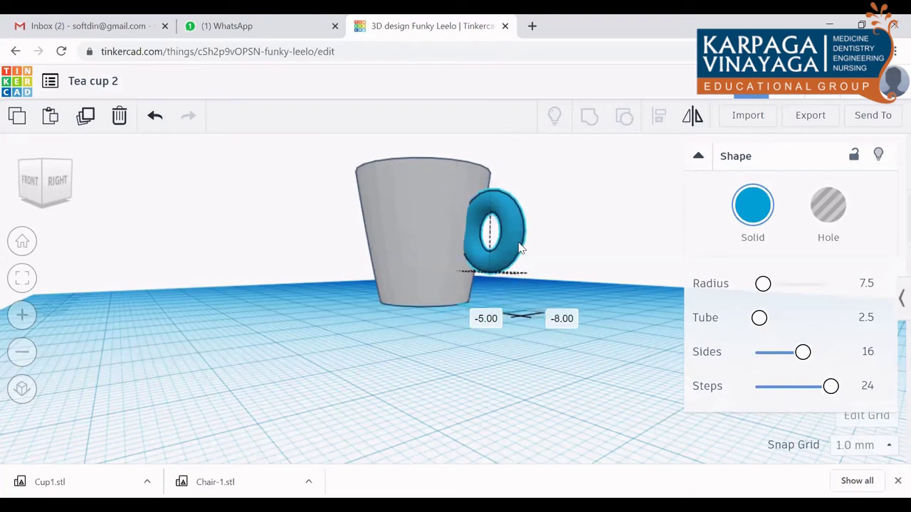
left_click(40, 187)
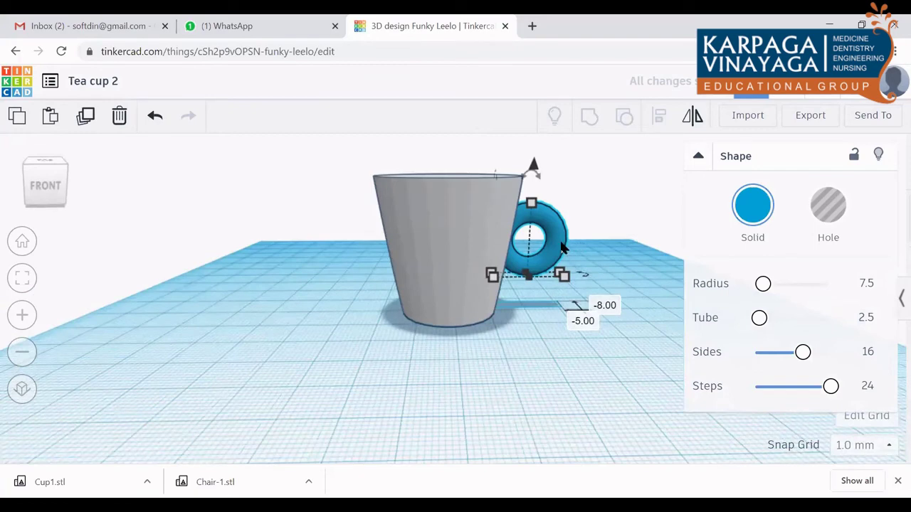
left_click_drag(563, 248, 554, 248)
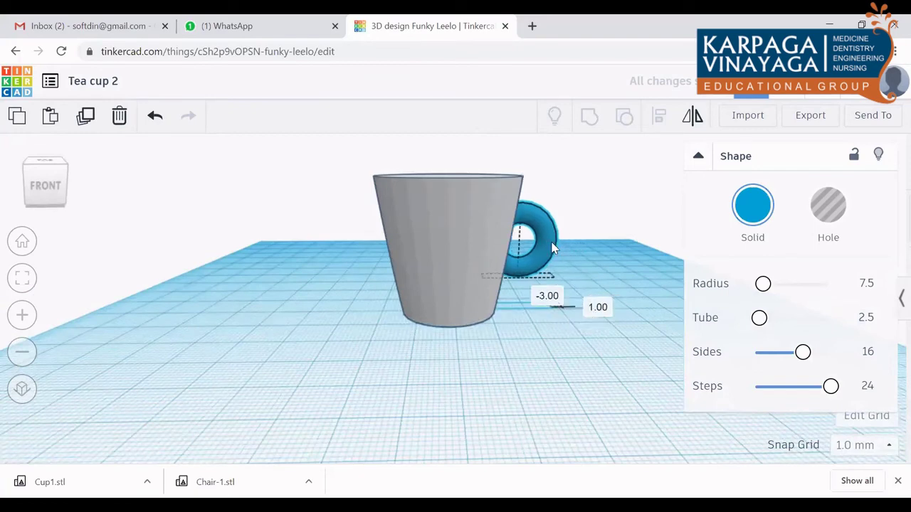
left_click_drag(51, 197, 41, 195)
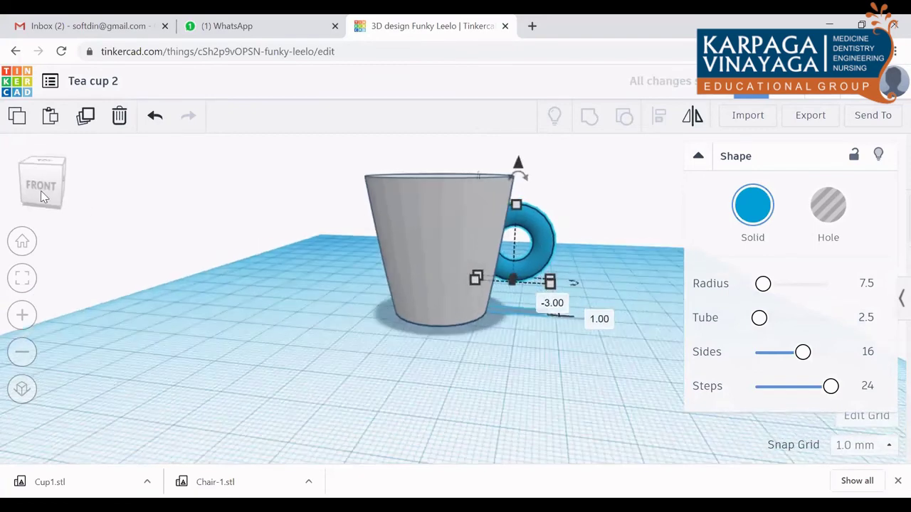
left_click(41, 198)
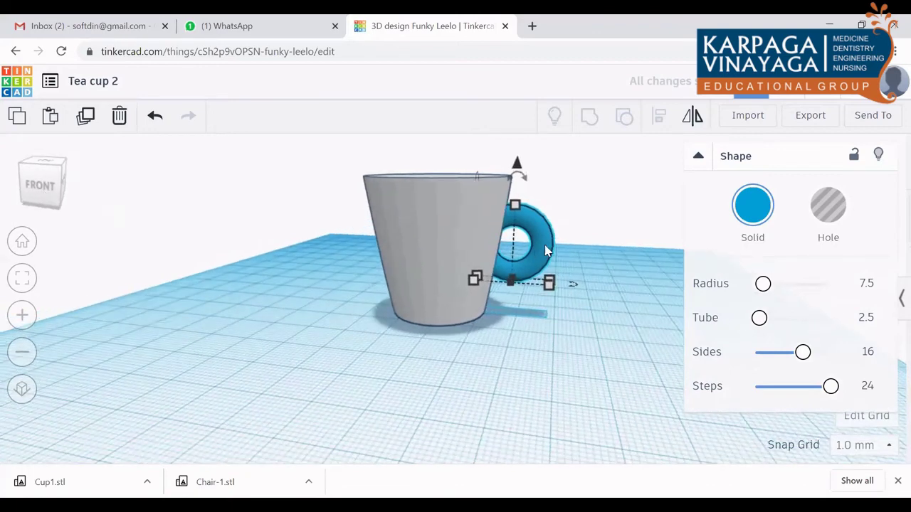
left_click_drag(541, 253, 536, 246)
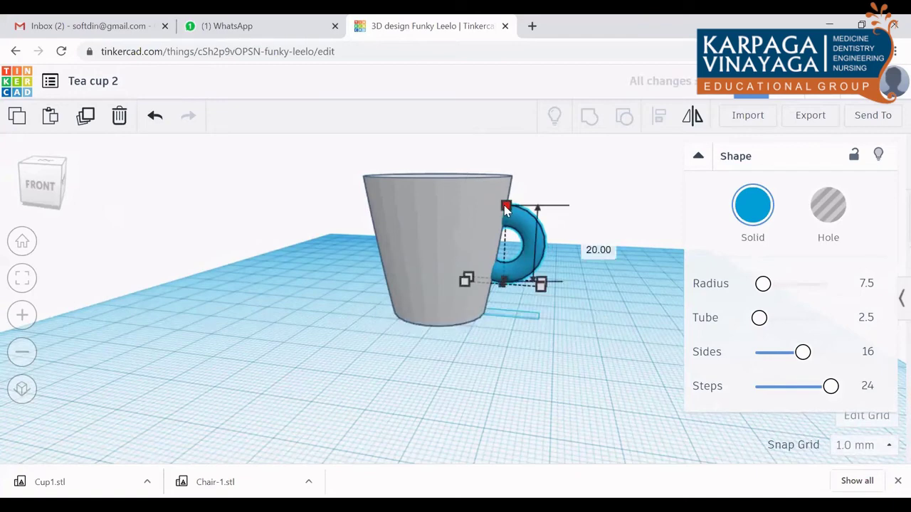
left_click_drag(505, 208, 507, 194)
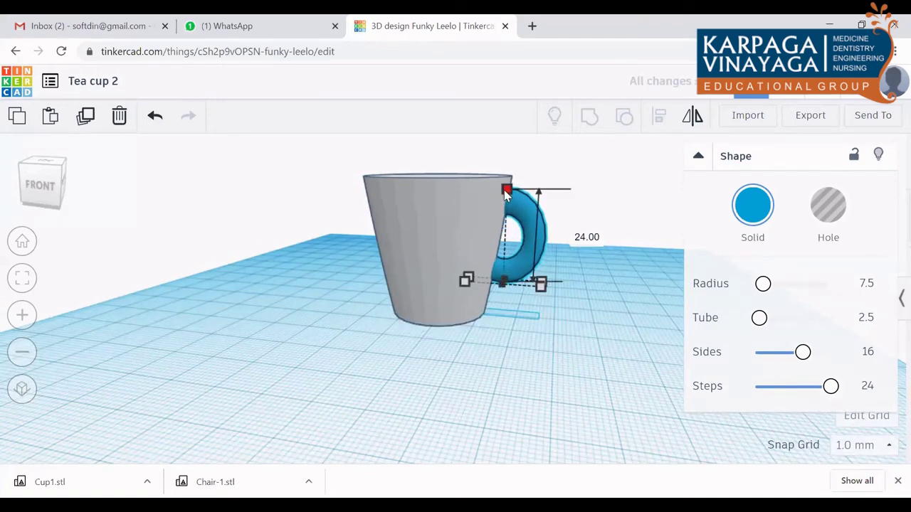
Check the cup from above and from the front, then duplicate it in place with Ctrl+D.
left_click(629, 202)
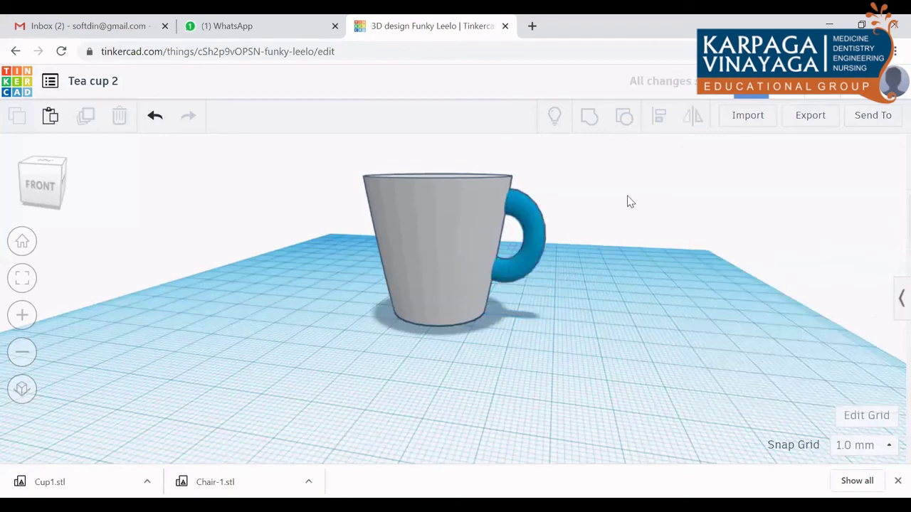
scroll(450, 311, "down", 5)
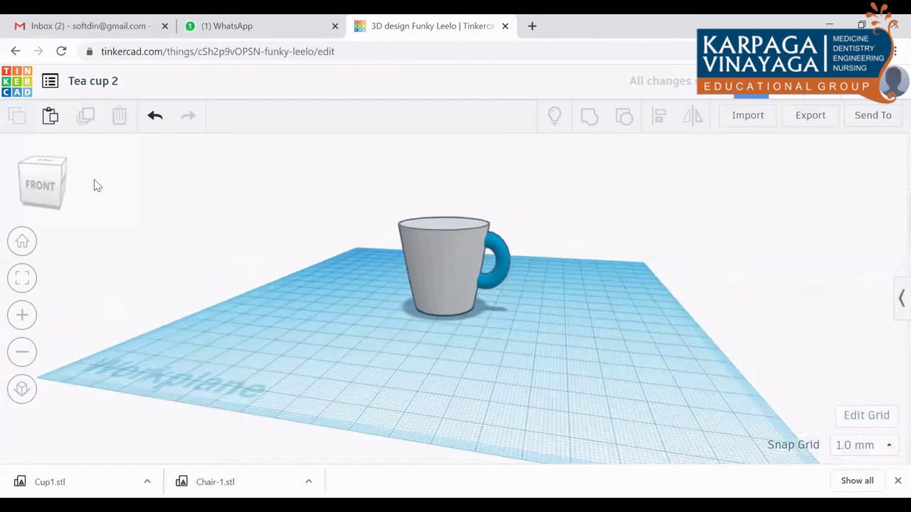
left_click_drag(44, 185, 53, 189)
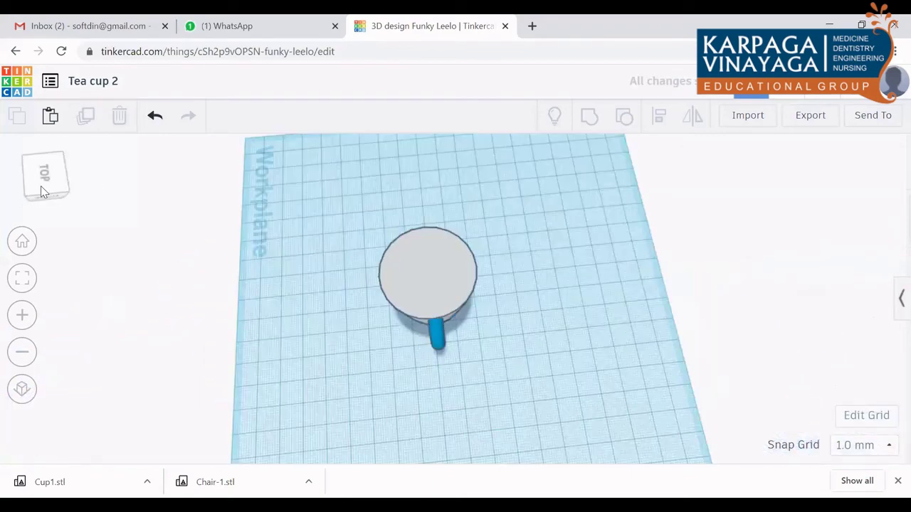
left_click(52, 186)
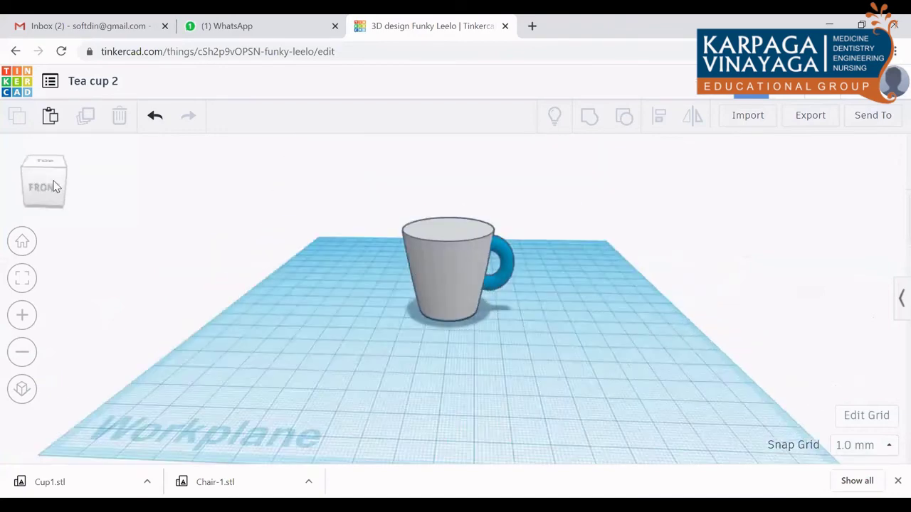
left_click(49, 182)
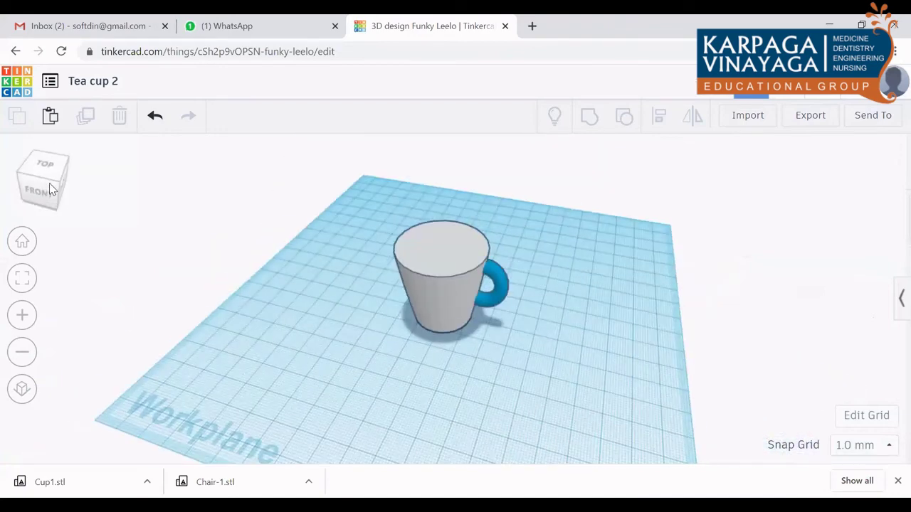
left_click(55, 187)
left_click(53, 183)
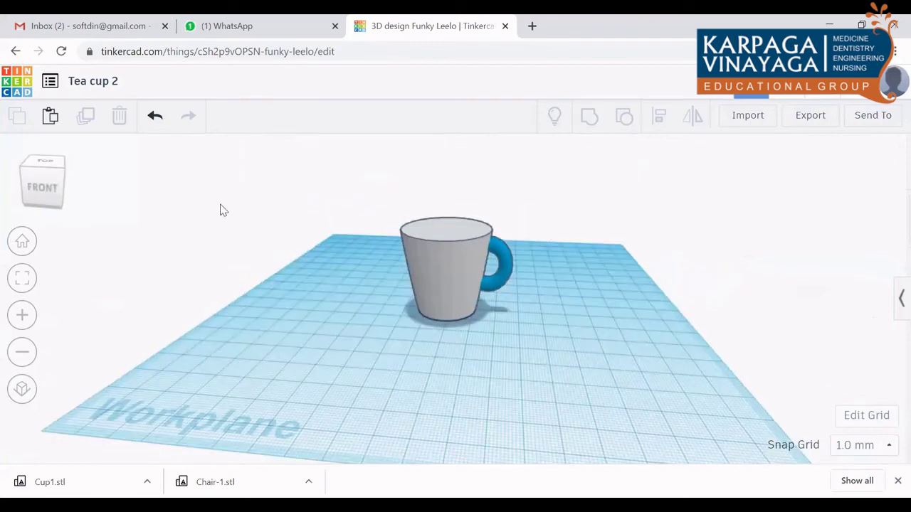
left_click(439, 232)
left_click(85, 116)
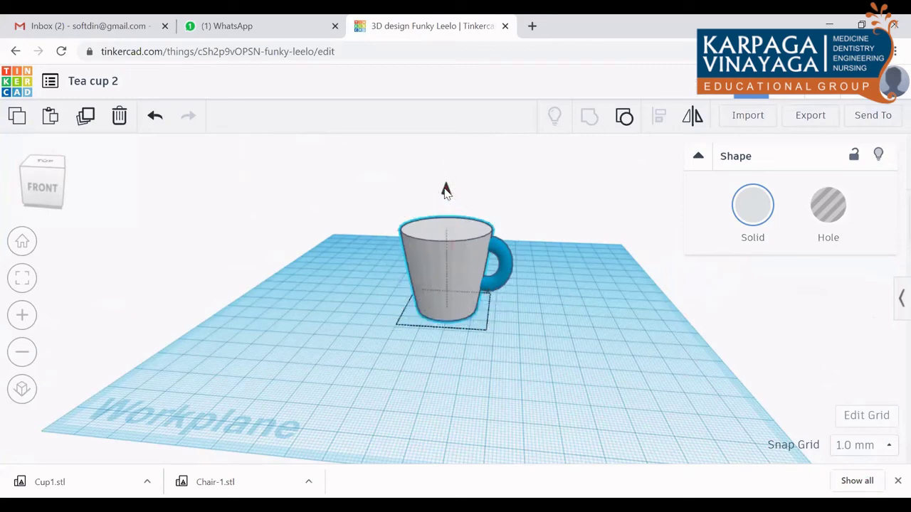
Raise the cup copy to an elevation of 10 mm.
left_click_drag(446, 191, 447, 184)
left_click_drag(446, 177, 446, 172)
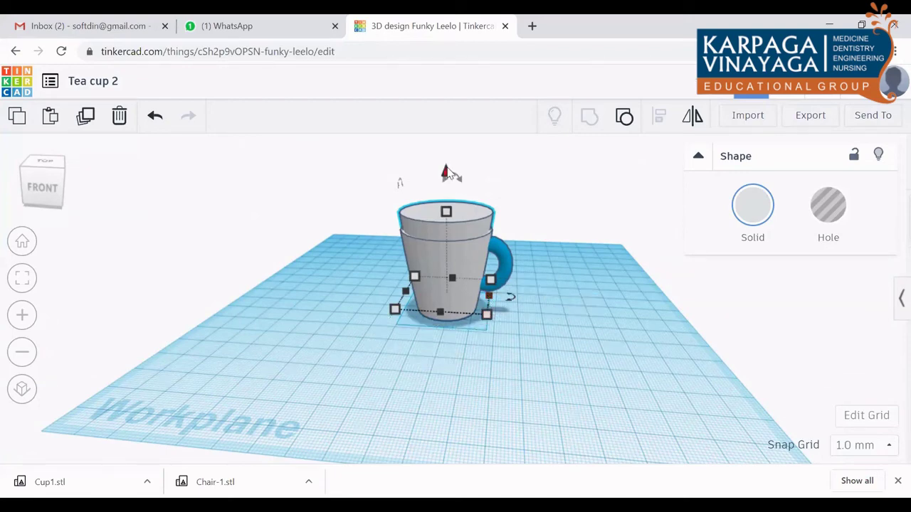
left_click_drag(447, 172, 446, 167)
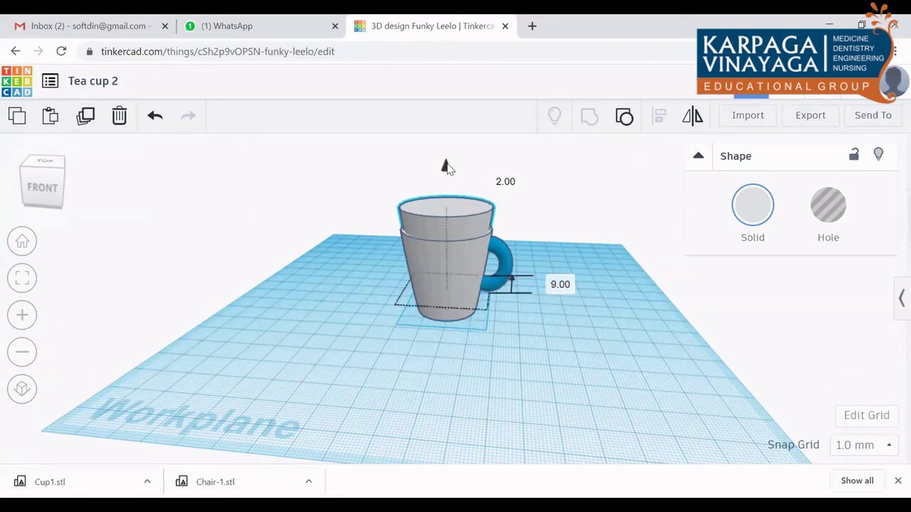
left_click(550, 284)
type("10")
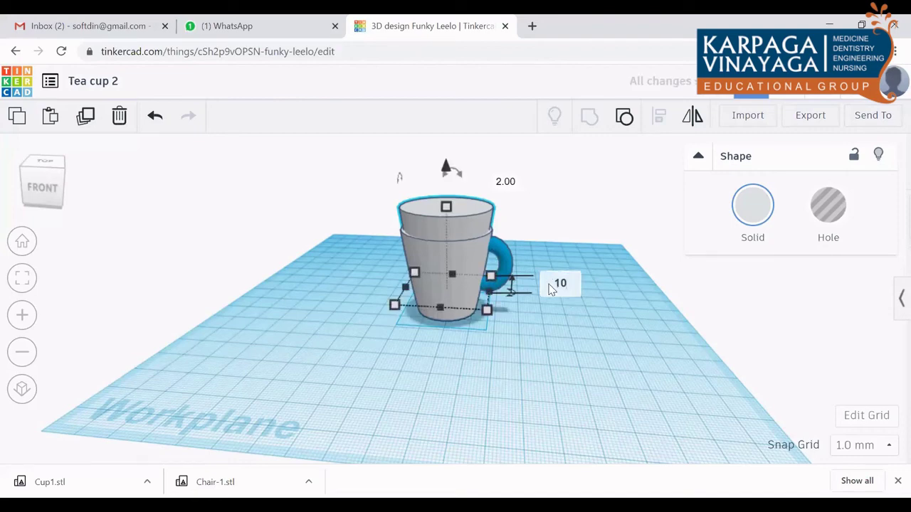
key("Return")
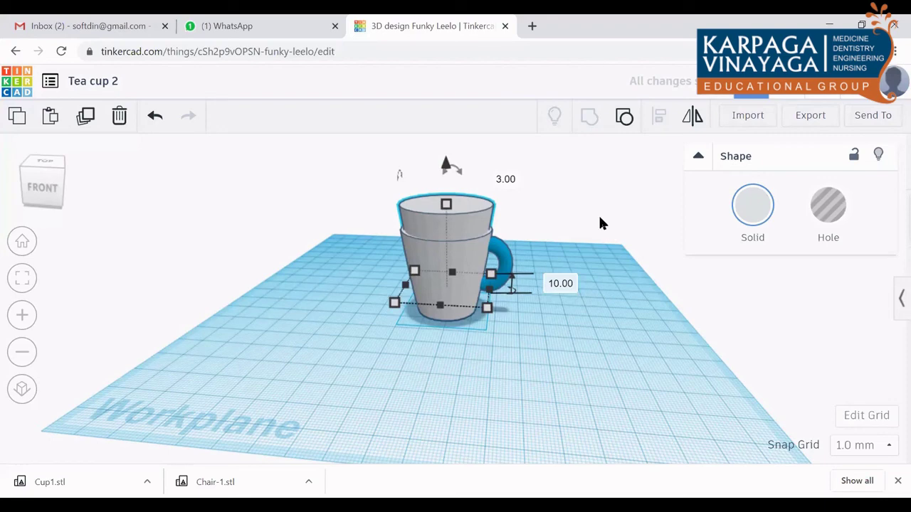
Shrink the raised copy from 37 by 37 to 33 by 33 mm.
left_click(599, 218)
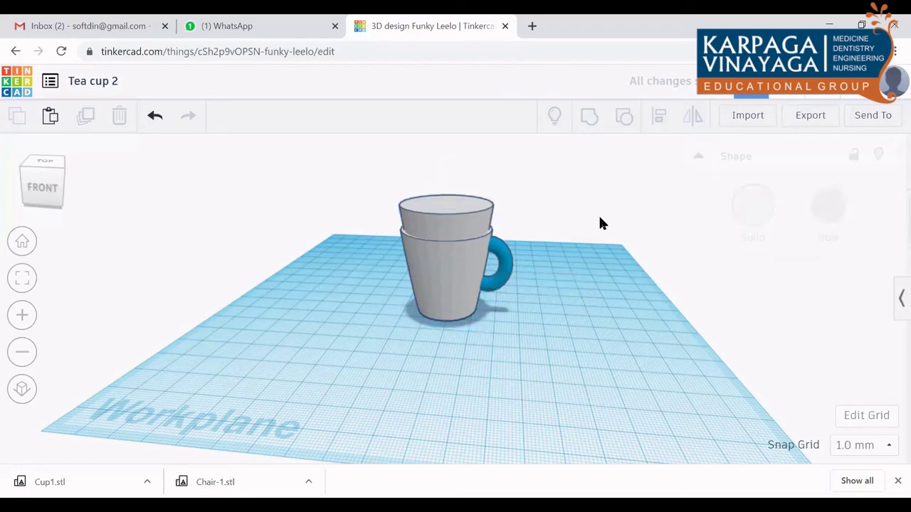
left_click(452, 217)
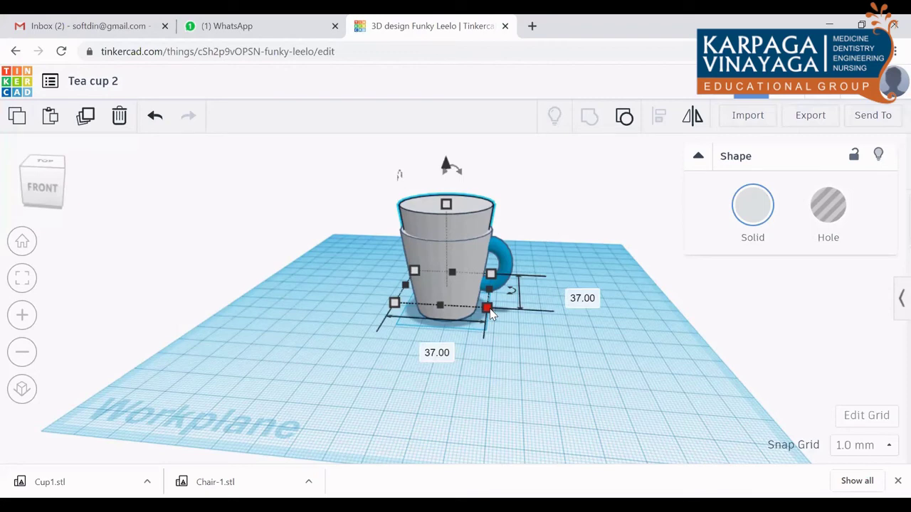
left_click(488, 310)
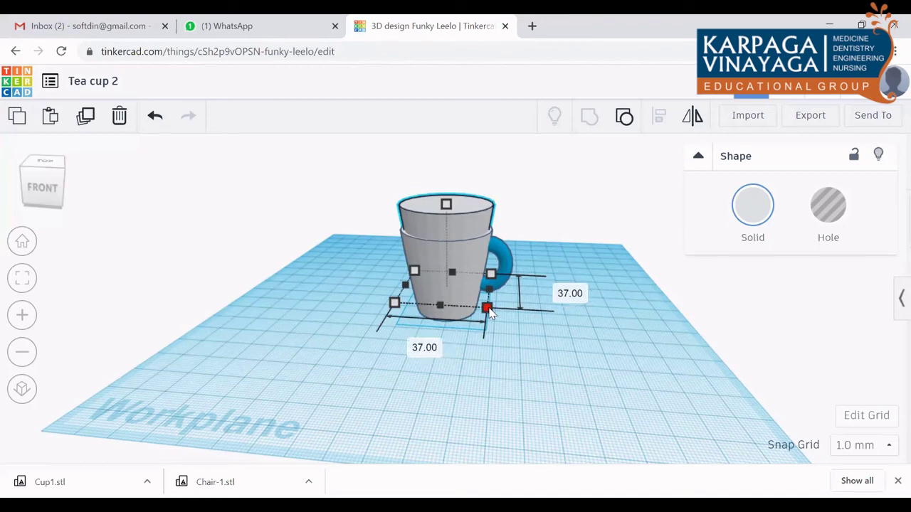
left_click_drag(490, 312, 485, 306)
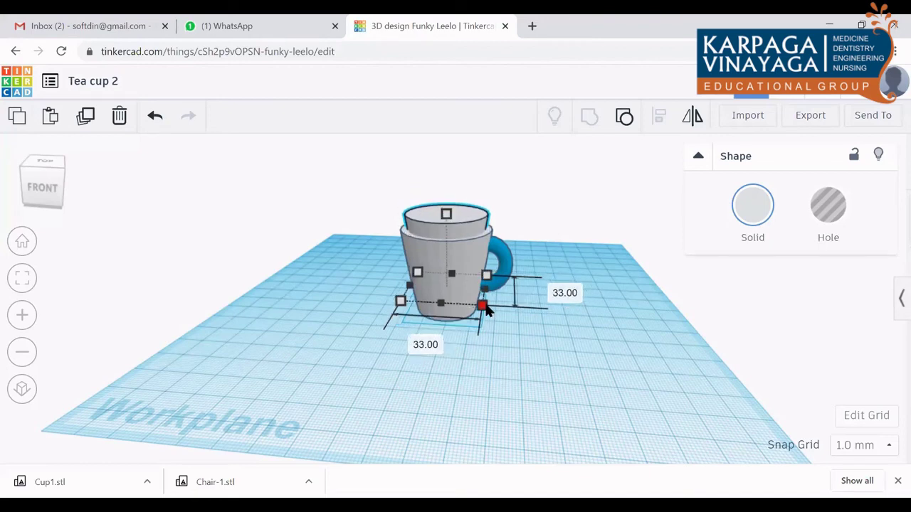
Make the inner cup copy a hole.
left_click(548, 215)
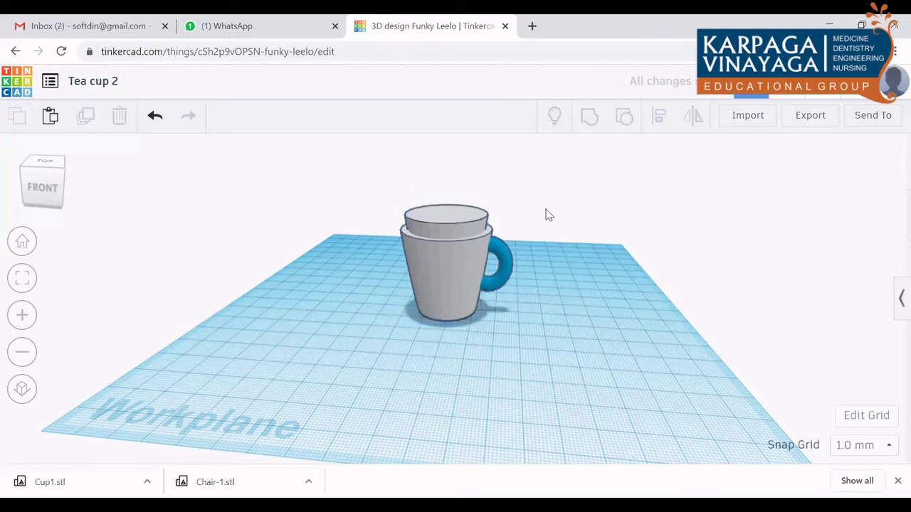
left_click(475, 226)
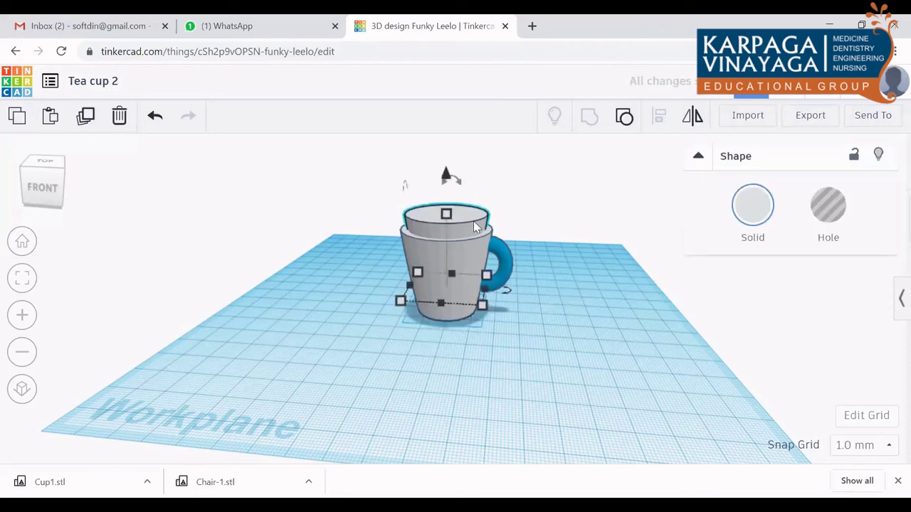
left_click(823, 209)
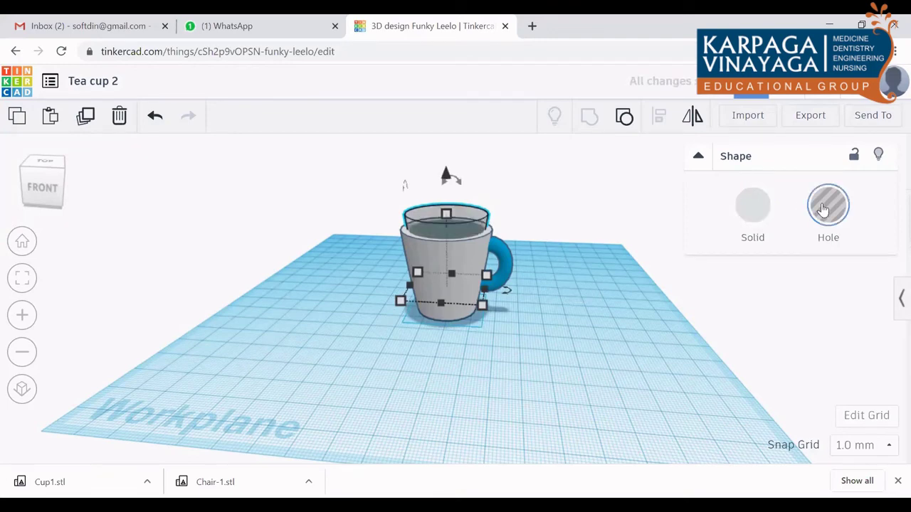
Group the cup, hole and handle into one piece and check the hollow from above.
left_click_drag(324, 163, 594, 382)
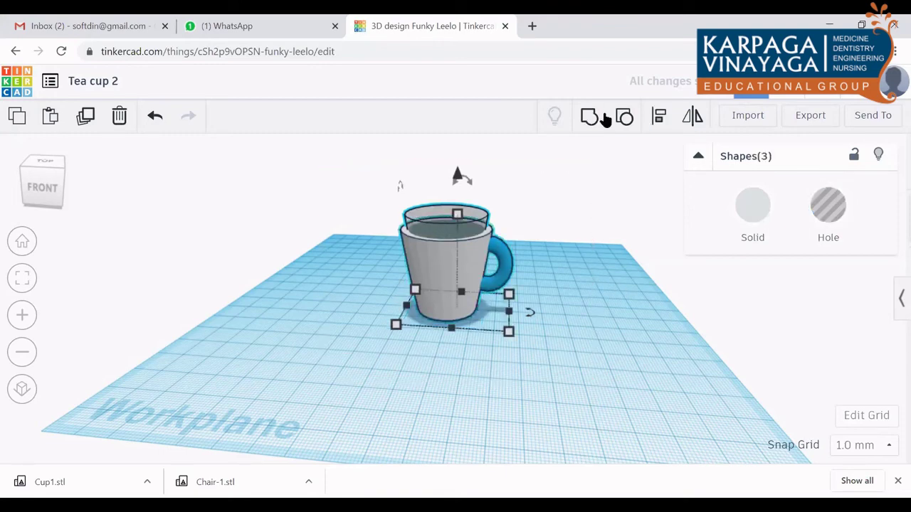
left_click(590, 119)
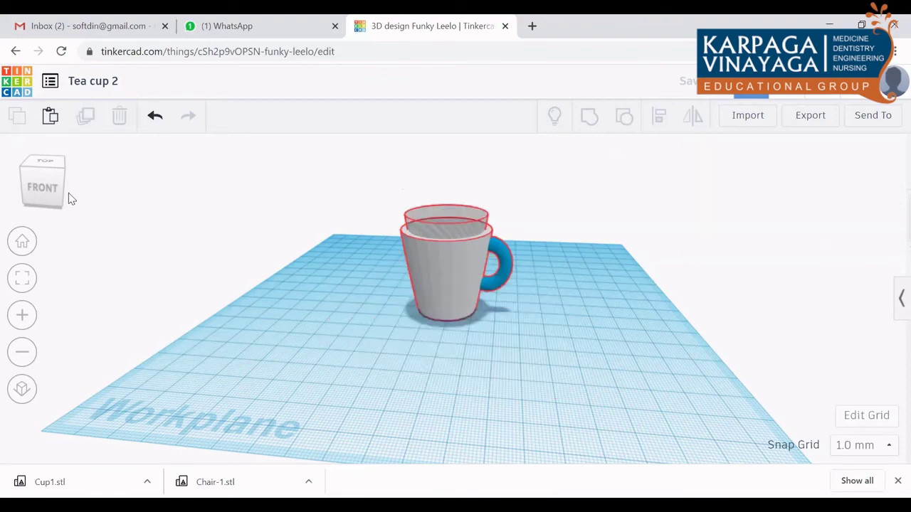
left_click(44, 193)
left_click_drag(49, 197, 45, 204)
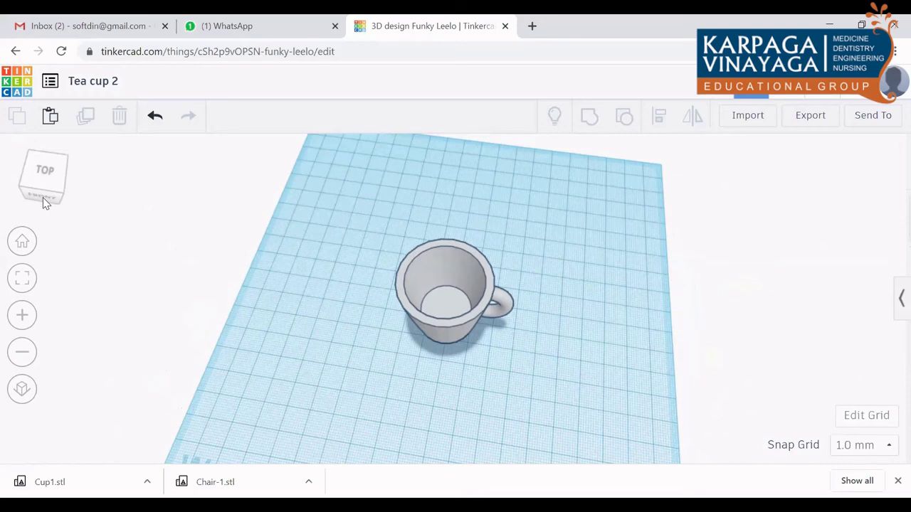
left_click(43, 201)
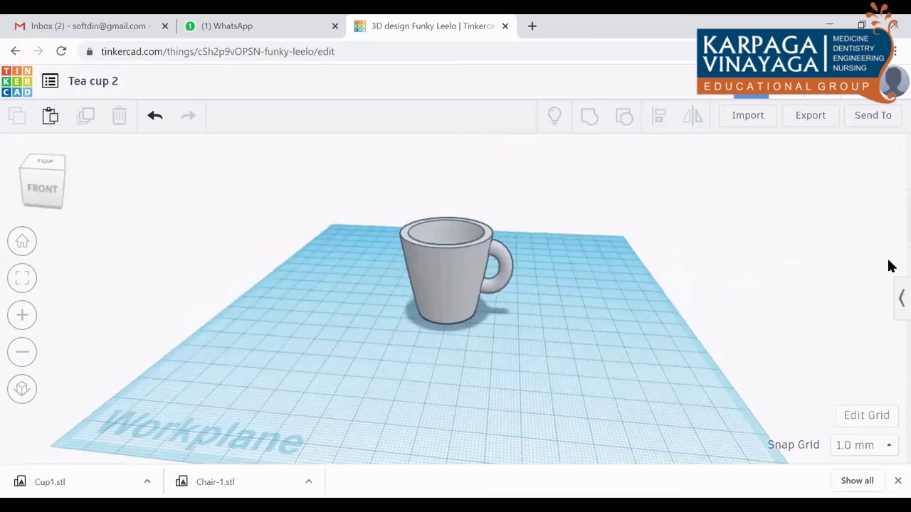
Switch the shape library to the Text and numbers category.
left_click(899, 299)
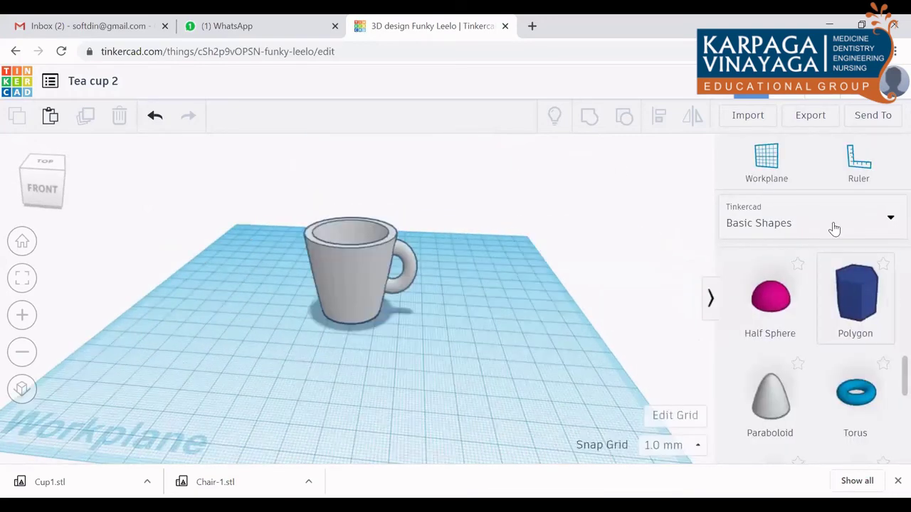
left_click(834, 228)
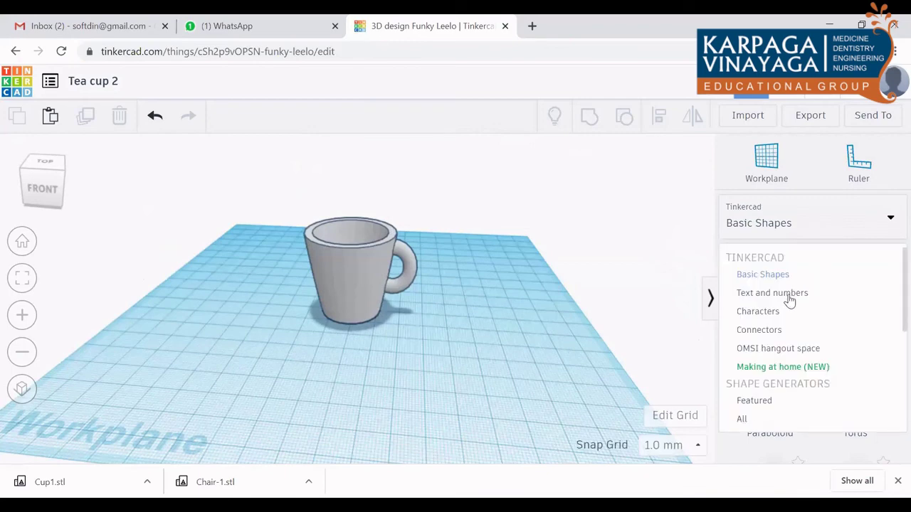
left_click(777, 317)
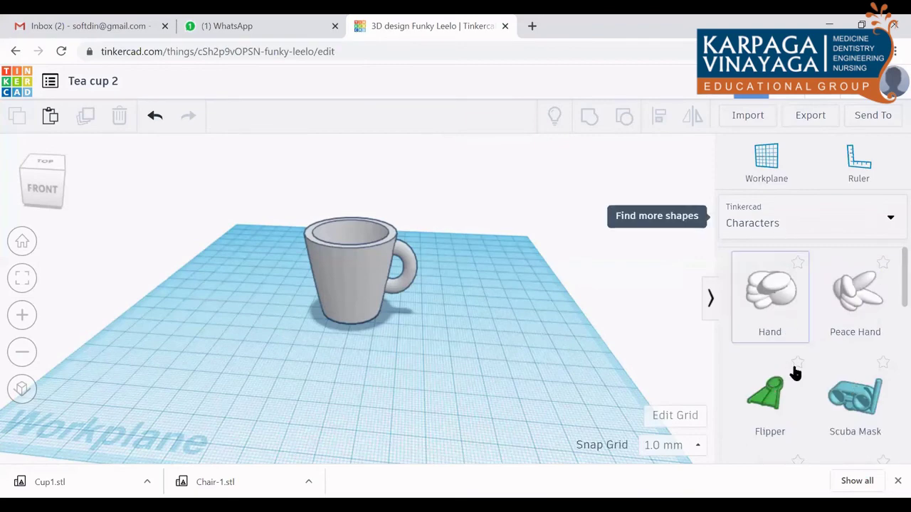
left_click(782, 221)
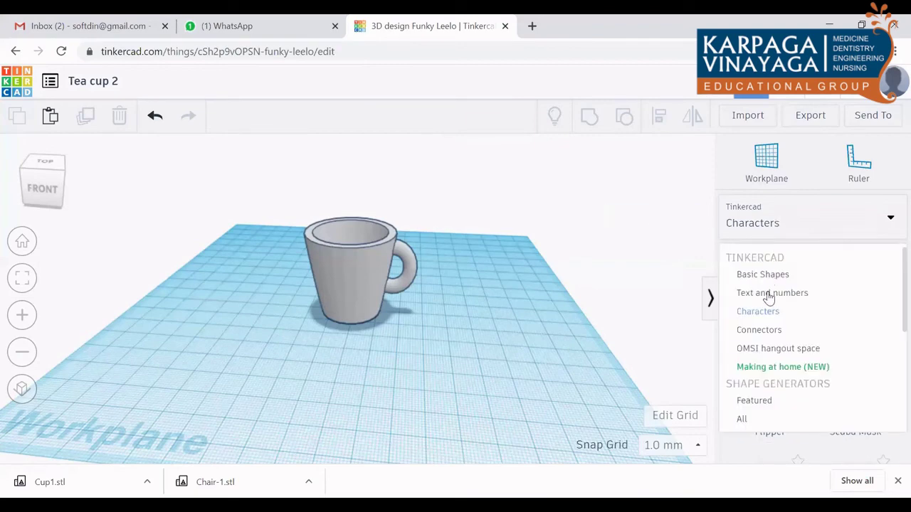
left_click(769, 294)
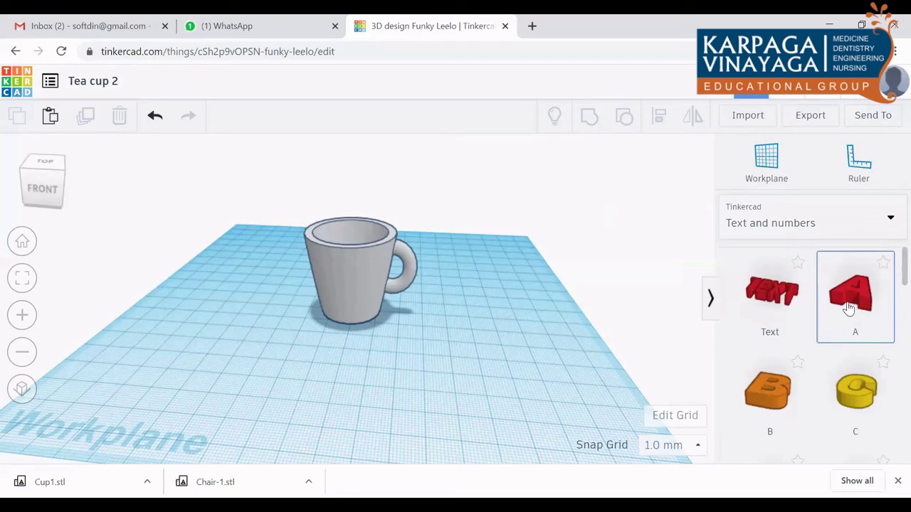
Place red A, orange B and yellow C blocks in a row in front of the cup, then select all three.
mouse_move(842, 321)
left_mouse_down()
mouse_move(396, 402)
mouse_move(367, 390)
left_mouse_up()
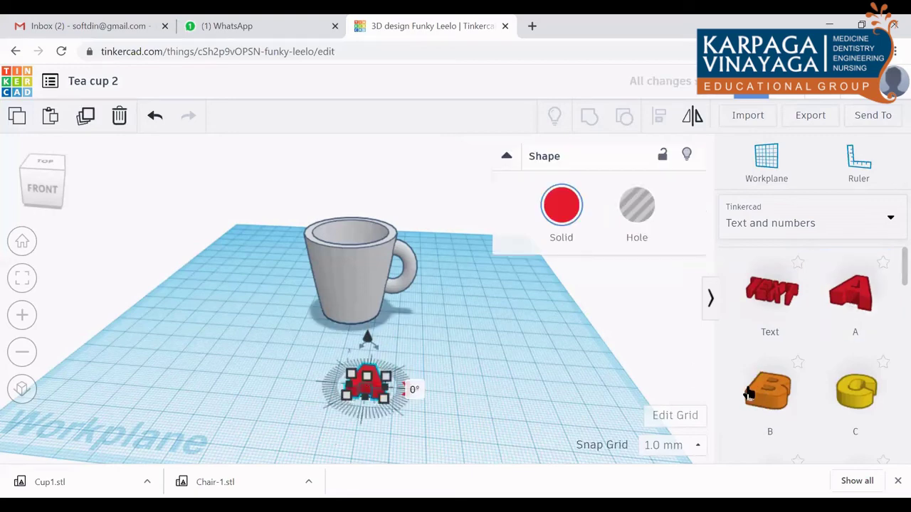
mouse_move(767, 392)
left_mouse_down()
mouse_move(417, 411)
mouse_move(407, 389)
left_mouse_up()
left_click(877, 394)
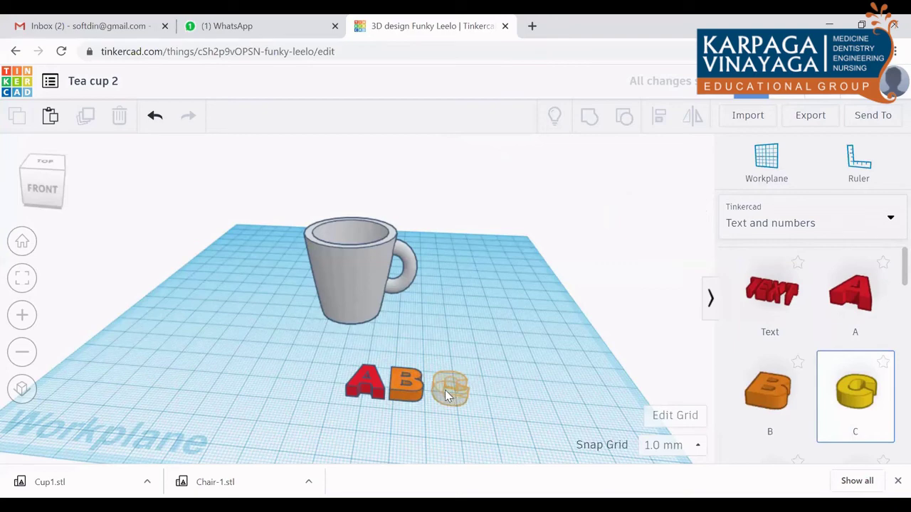
left_click(445, 390)
left_click(497, 390)
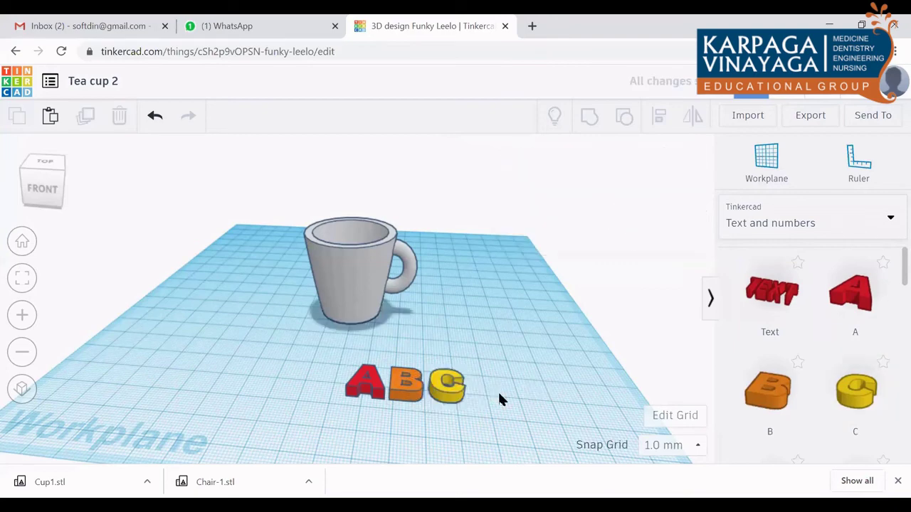
left_click_drag(340, 353, 521, 404)
Undo the A, B and C letters and browse to the Part collection category.
left_click(587, 368)
key("ctrl+z")
key("ctrl+z")
key("ctrl+z")
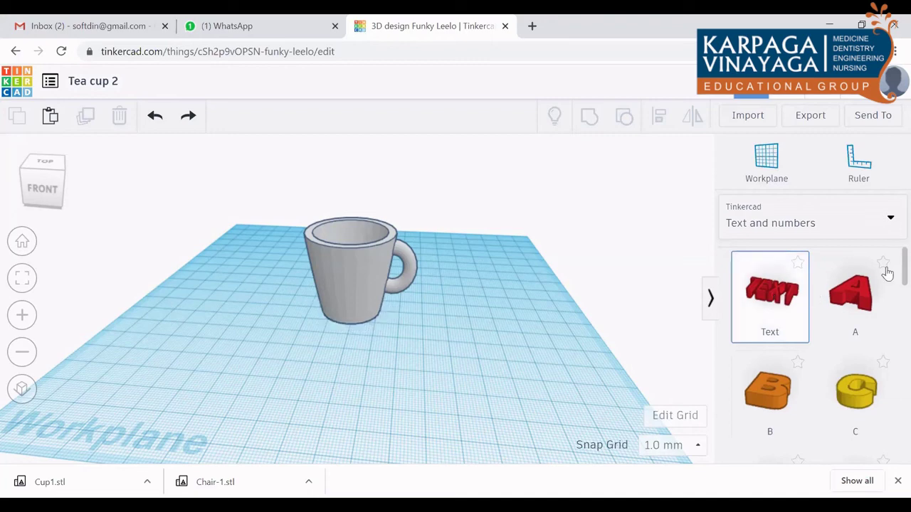
left_click(893, 223)
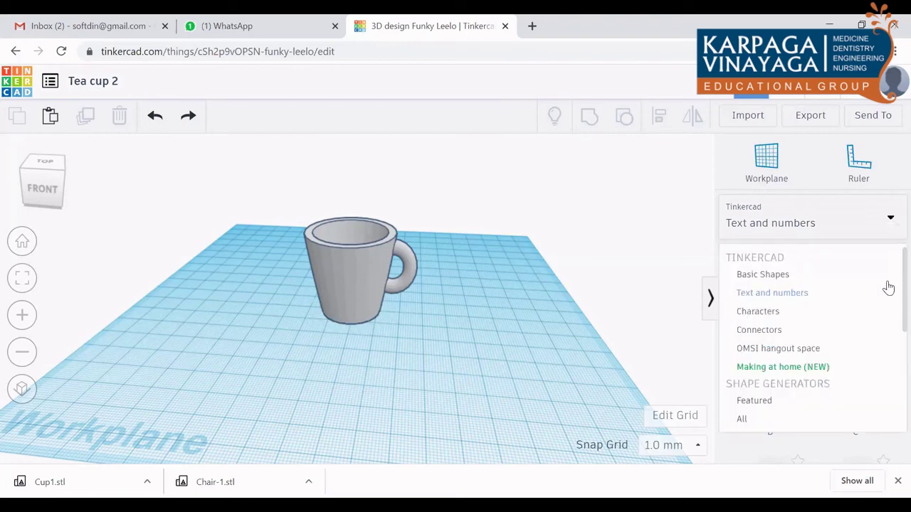
scroll(846, 339, "down", 1)
scroll(846, 340, "down", 1)
scroll(846, 340, "down", 1)
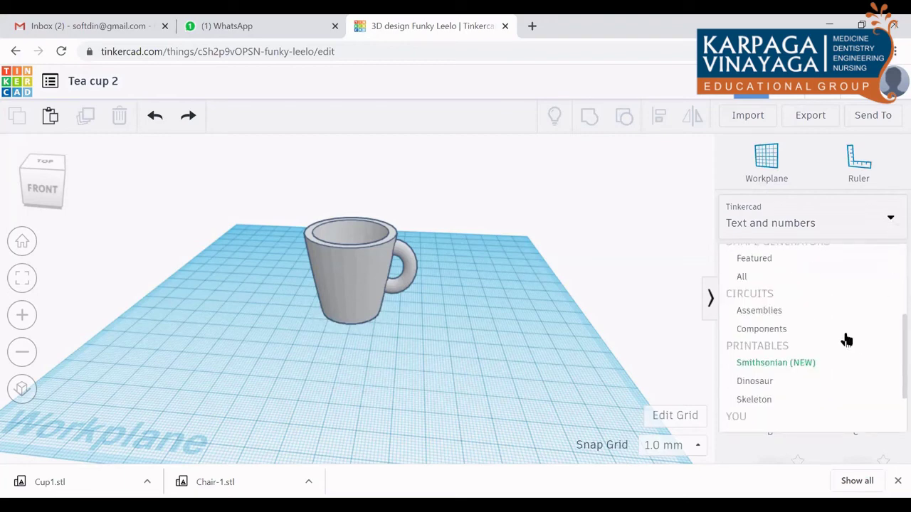
scroll(845, 339, "down", 1)
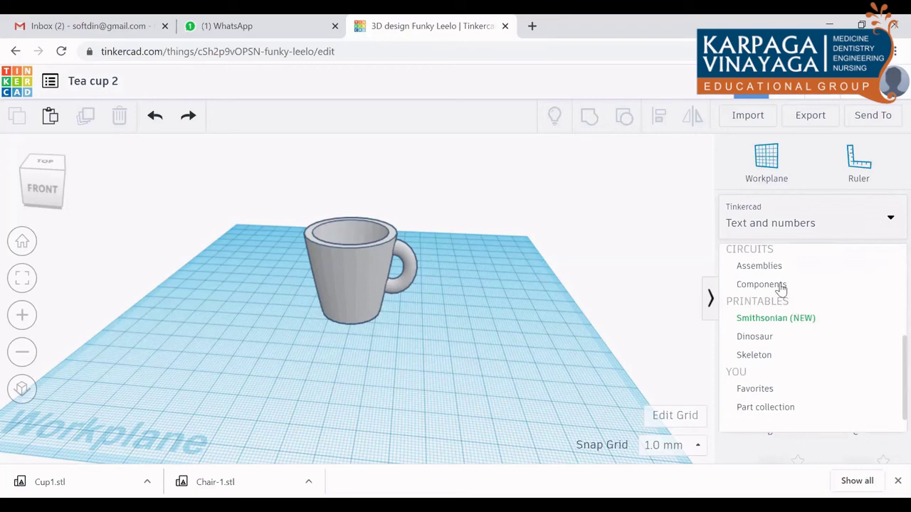
left_click(759, 408)
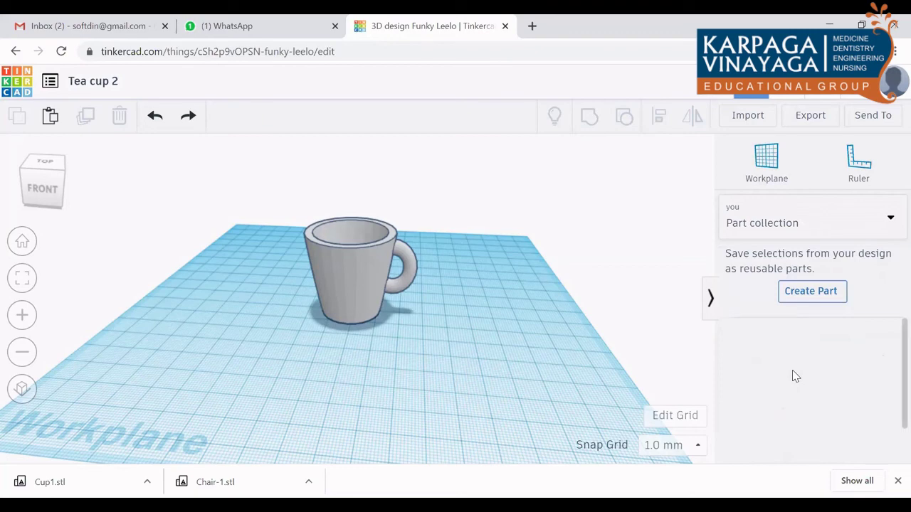
Show the featured and then all Shape Generators, and go to page 2.
left_click(808, 224)
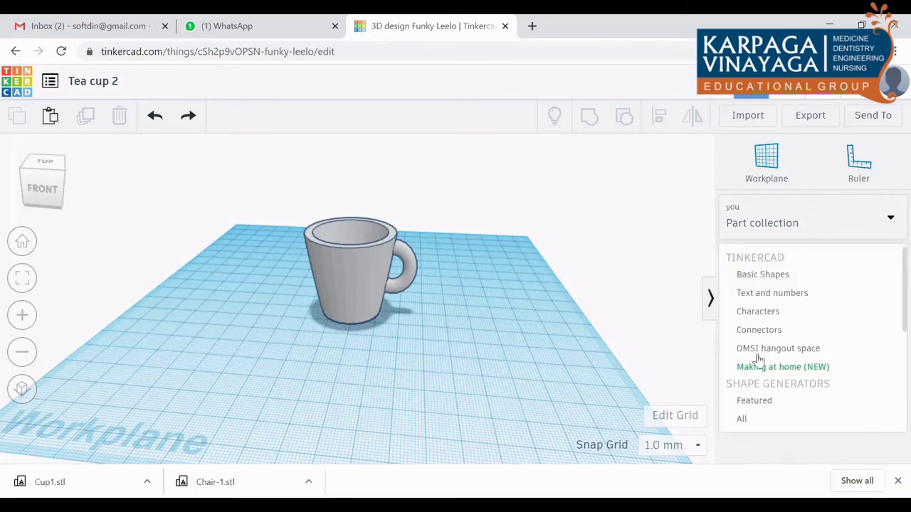
left_click(756, 402)
left_click(782, 226)
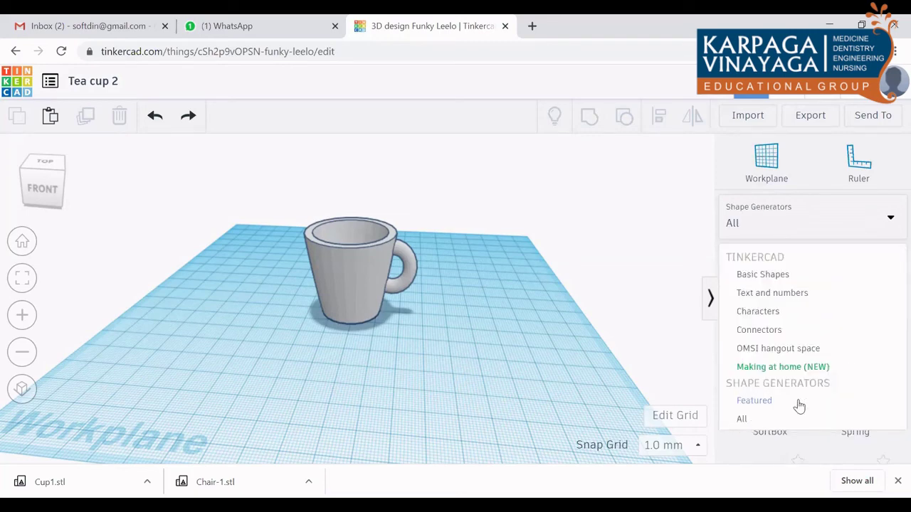
left_click(794, 422)
scroll(853, 373, "down", 1)
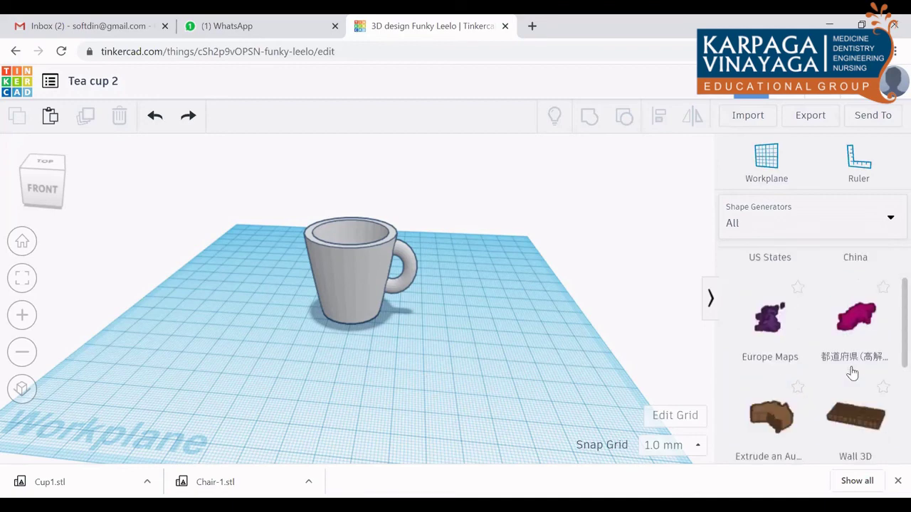
scroll(852, 373, "down", 3)
scroll(852, 373, "down", 1)
scroll(852, 373, "up", 5)
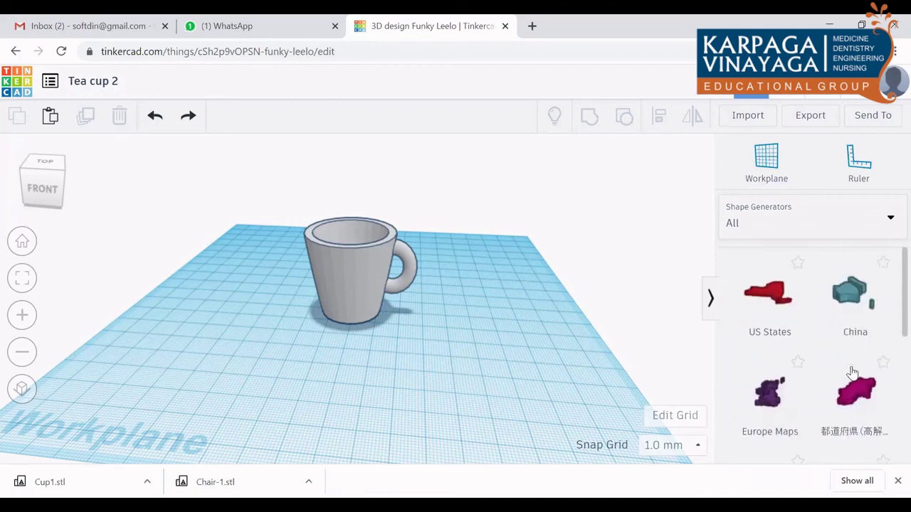
scroll(853, 373, "down", 2)
scroll(852, 373, "down", 2)
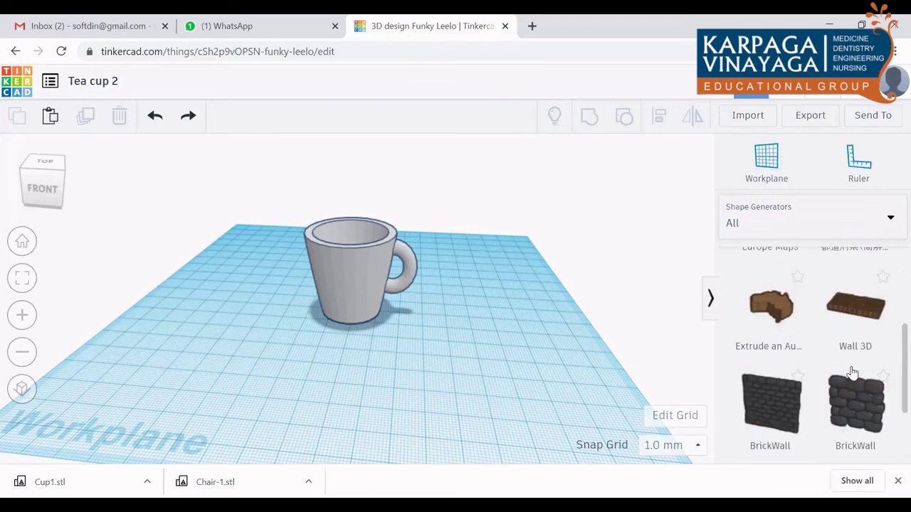
scroll(851, 372, "down", 2)
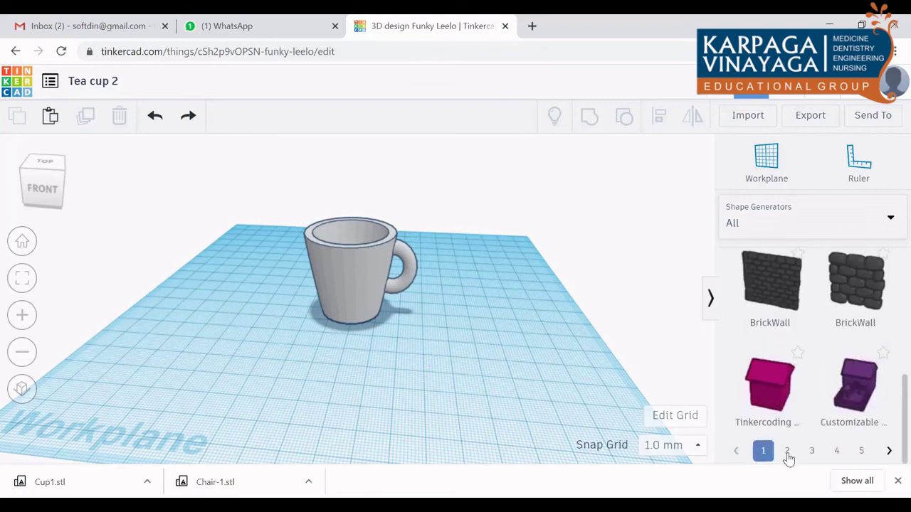
left_click(787, 452)
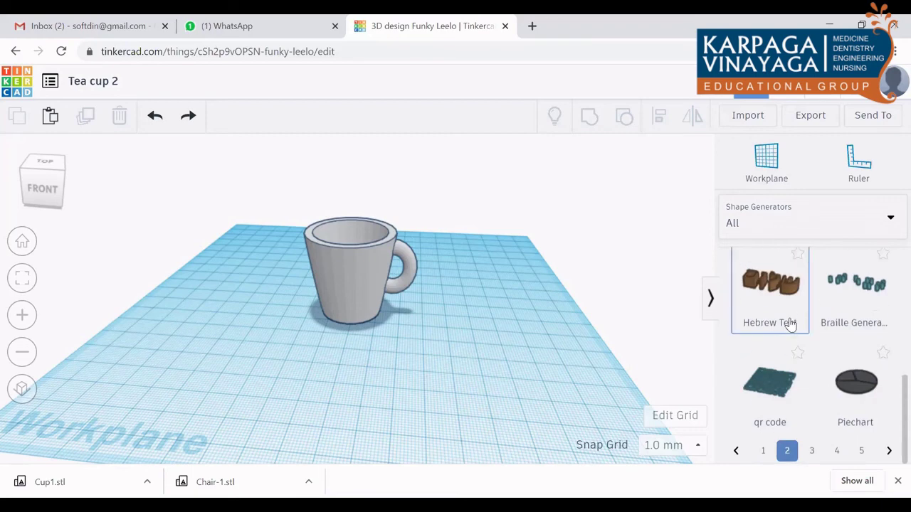
scroll(790, 324, "up", 5)
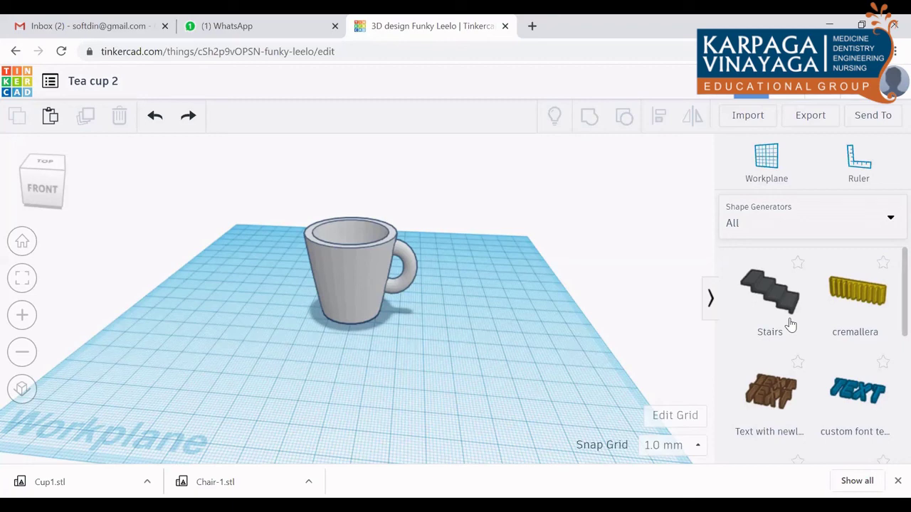
From Text and numbers, place two I letters side by side in front of the cup.
left_click(758, 226)
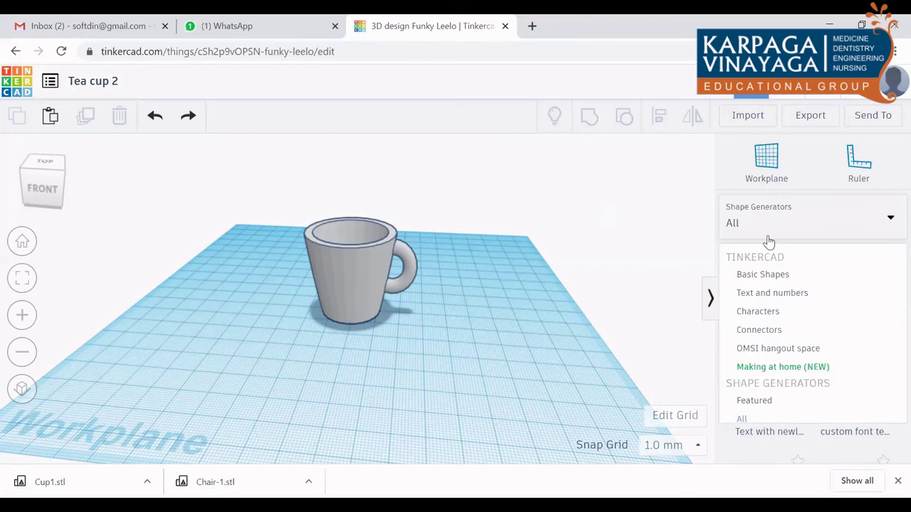
left_click(771, 300)
scroll(770, 302, "up", 3)
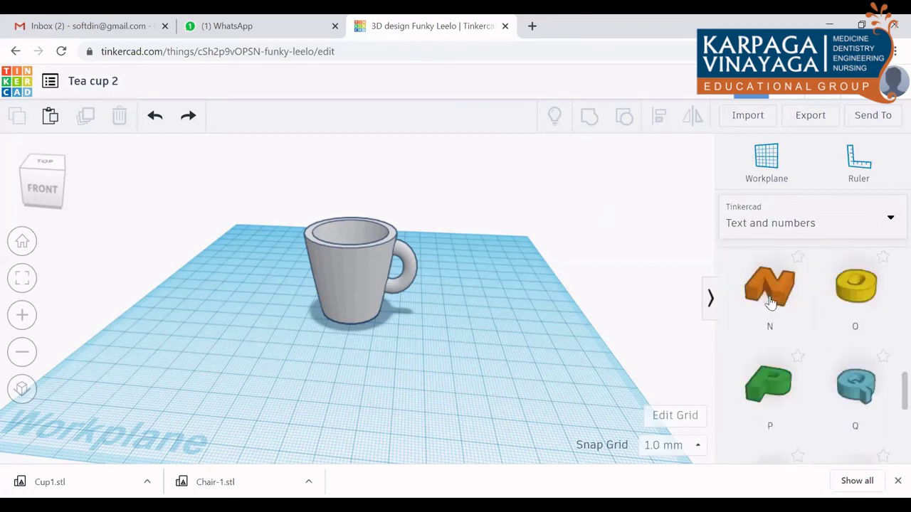
scroll(771, 302, "up", 1)
scroll(771, 302, "up", 1)
scroll(771, 302, "up", 3)
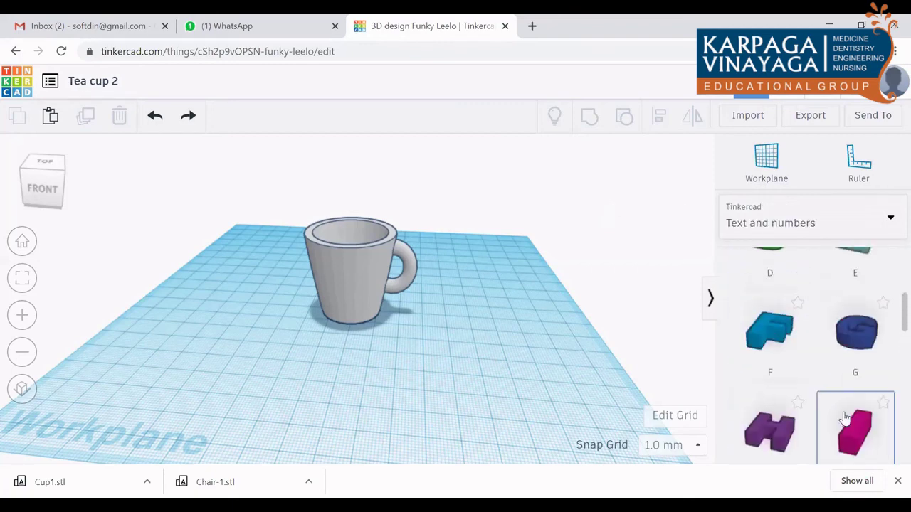
left_click_drag(854, 427, 305, 404)
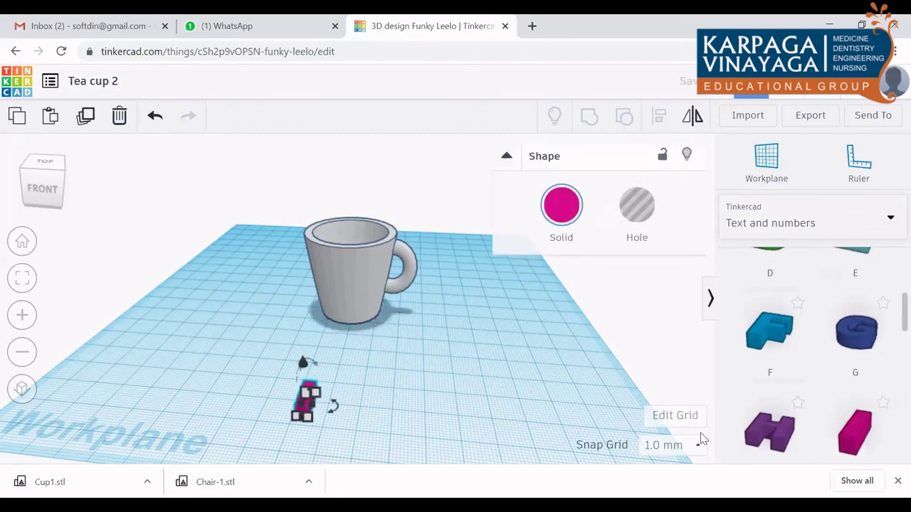
left_click_drag(854, 427, 328, 405)
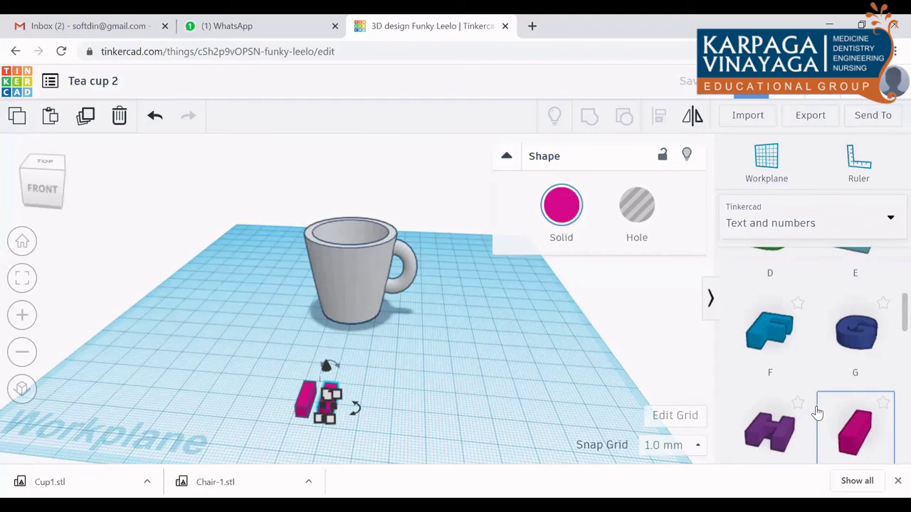
Add an R after the two I letters and select all three letters together.
scroll(818, 412, "down", 3)
scroll(817, 412, "down", 2)
scroll(818, 413, "down", 2)
scroll(804, 410, "down", 1)
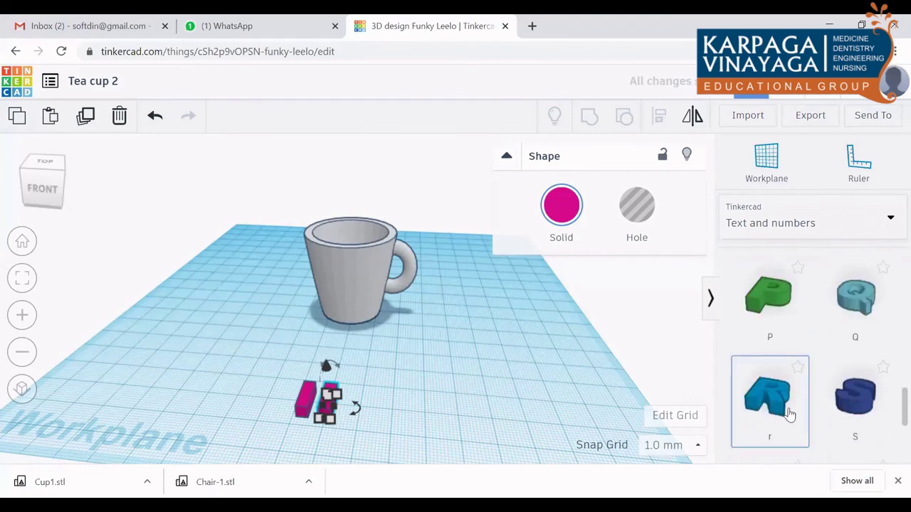
mouse_move(769, 402)
left_mouse_down()
mouse_move(377, 422)
mouse_move(363, 414)
left_mouse_up()
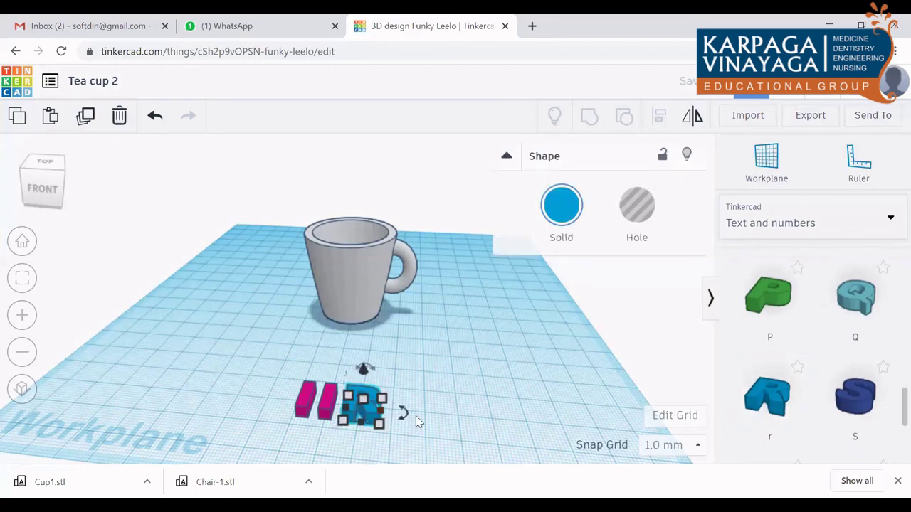
left_click(415, 415)
left_click_drag(268, 366, 412, 436)
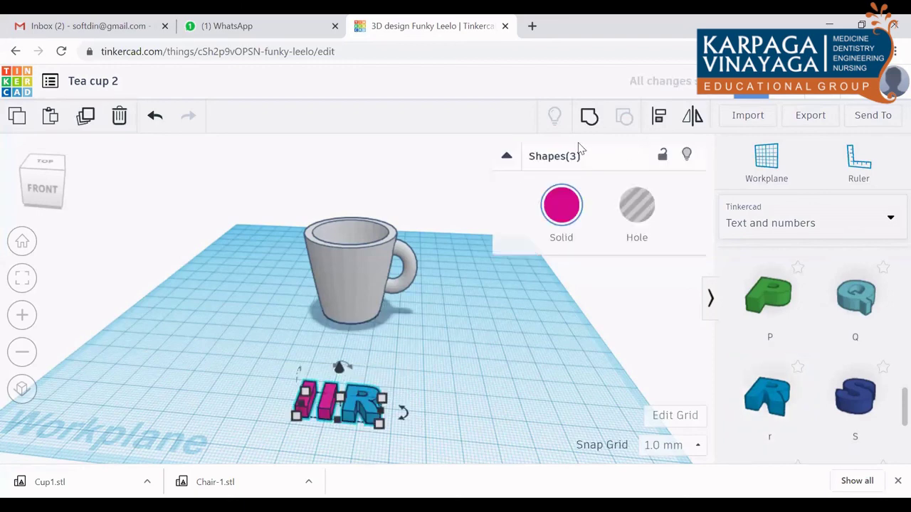
left_click(518, 151)
left_click(355, 402)
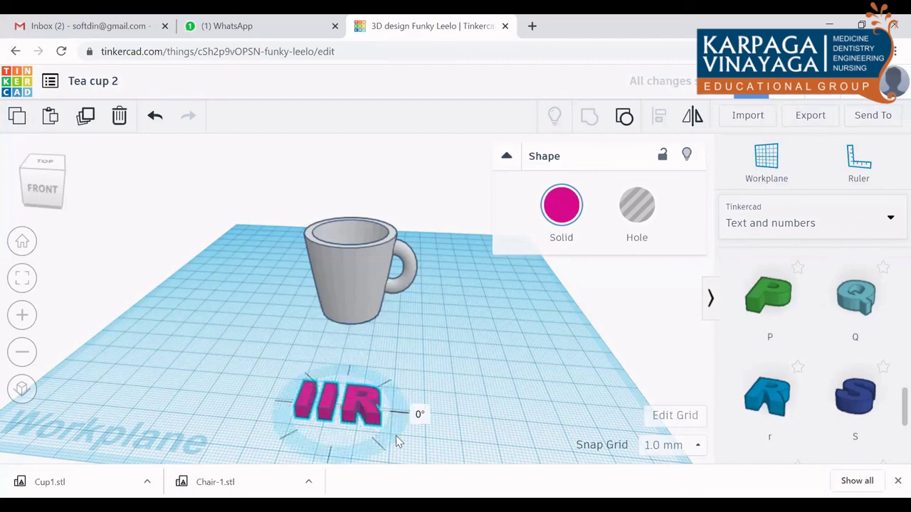
Stand the IIR text upright with a 90° rotation, after undoing a 45° turn.
mouse_move(400, 403)
left_mouse_down()
mouse_move(396, 420)
mouse_move(370, 419)
left_mouse_up()
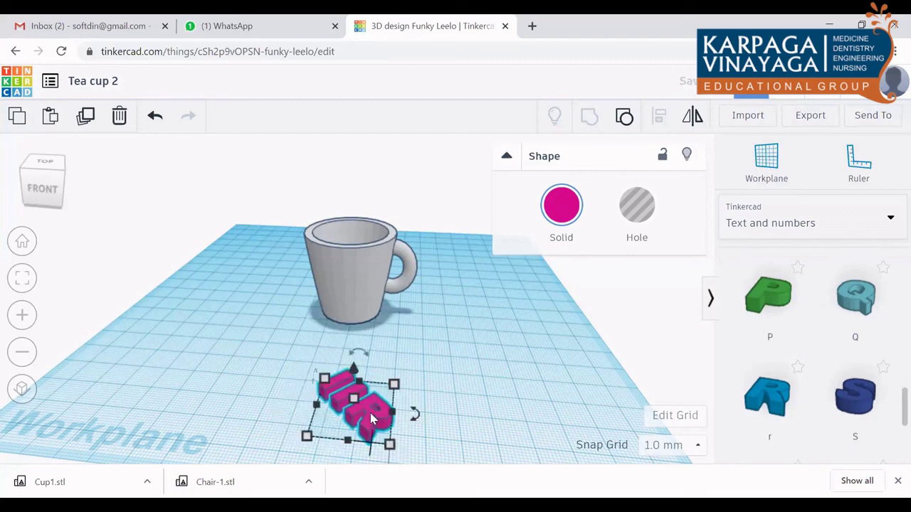
key("ctrl+z")
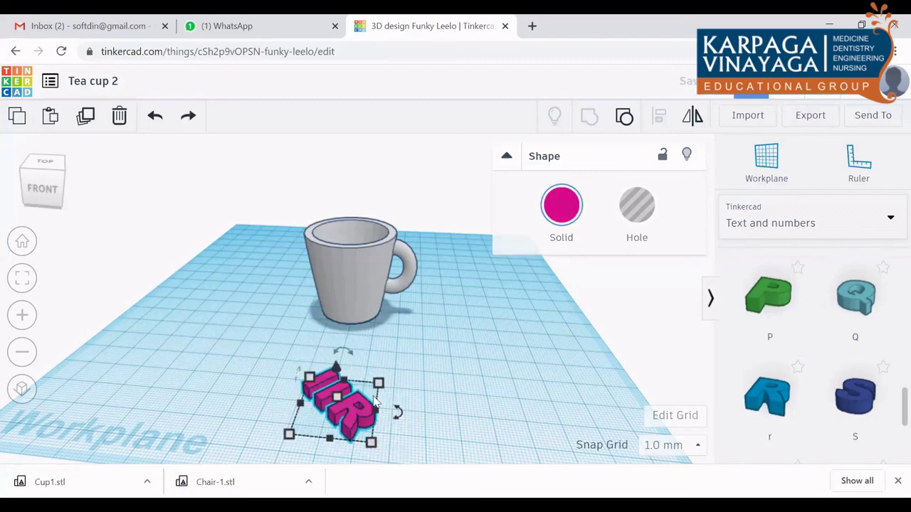
key("ctrl+z")
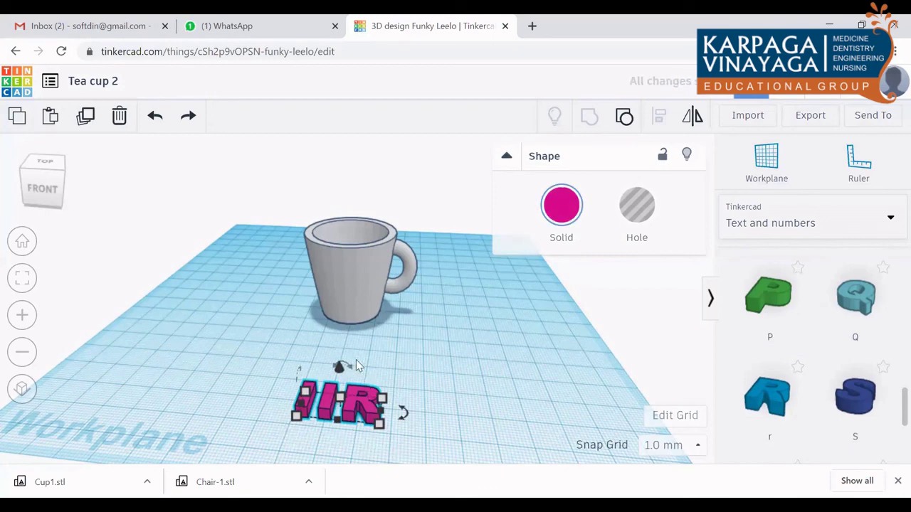
left_click_drag(341, 367, 340, 338)
left_click(341, 331)
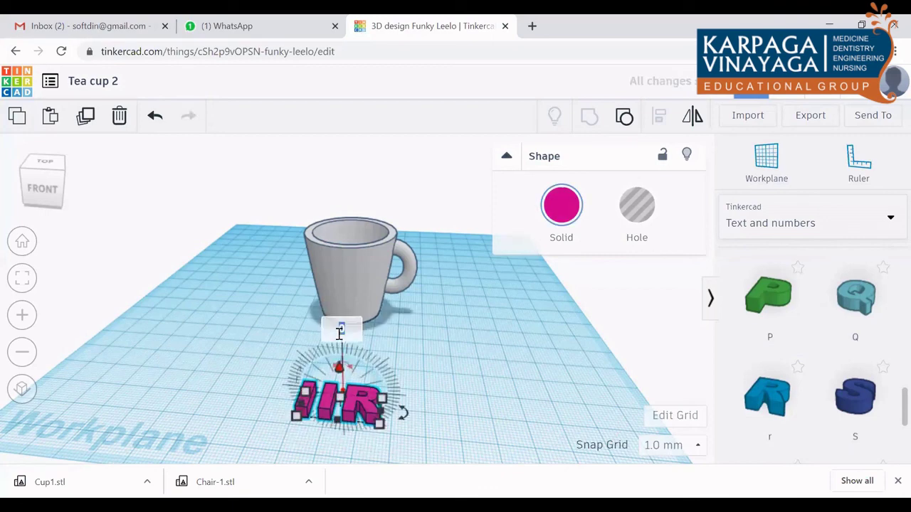
type("90")
key("Return")
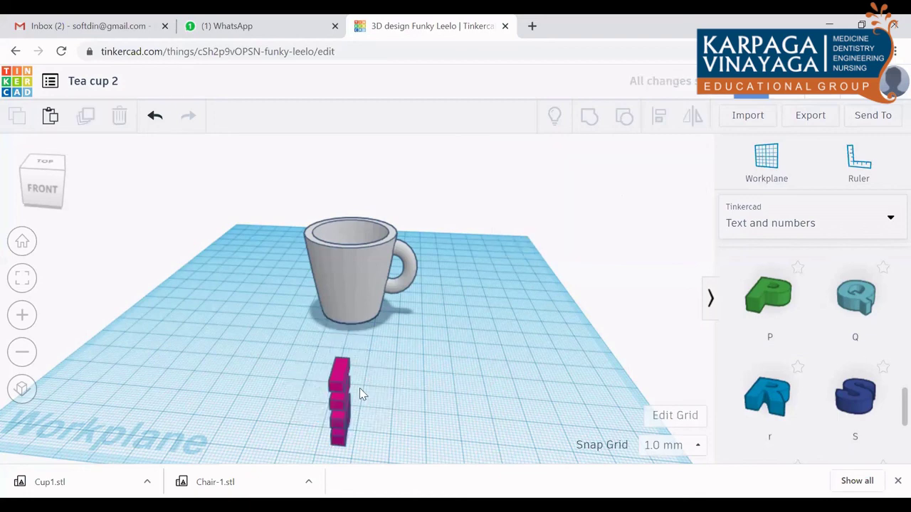
Reposition the upright IIR text in front of the cup and raise it 4 mm off the workplane.
left_click_drag(346, 360, 410, 360)
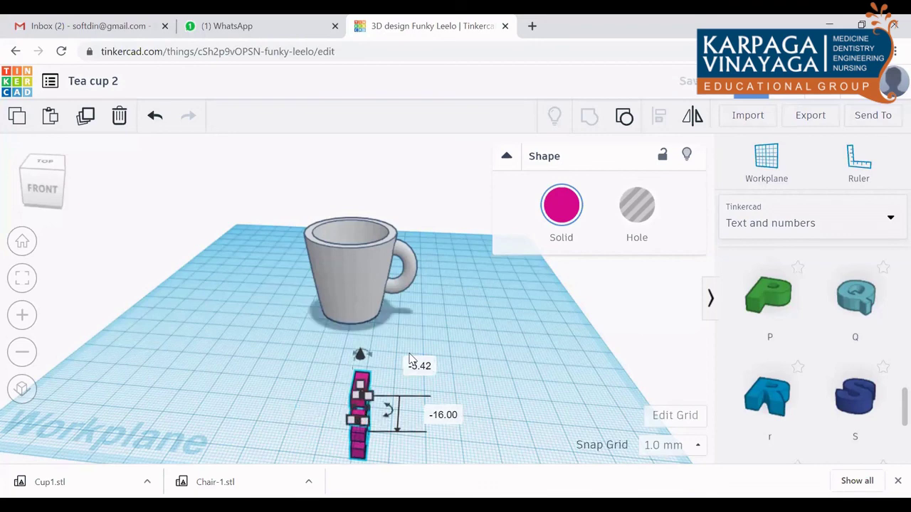
mouse_move(371, 337)
left_mouse_down()
mouse_move(439, 363)
mouse_move(363, 336)
mouse_move(306, 367)
mouse_move(306, 381)
left_mouse_up()
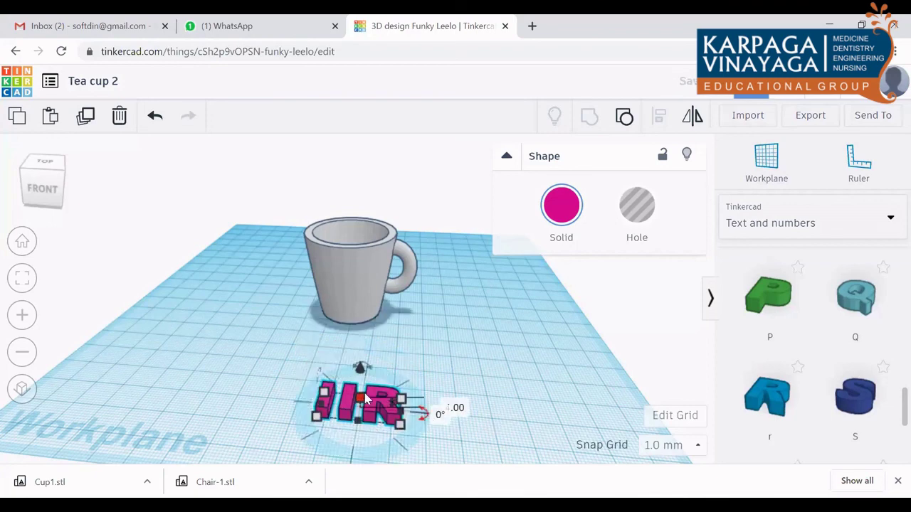
key("Escape")
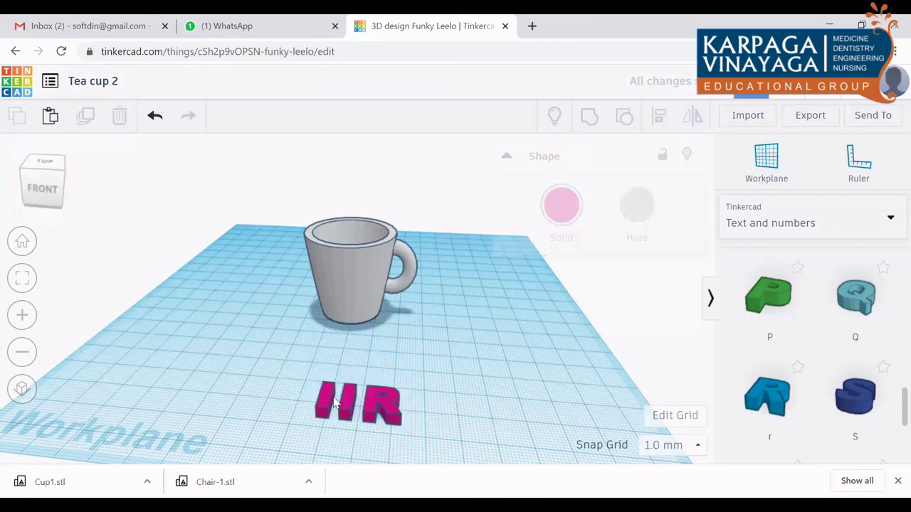
left_click(388, 411)
left_click_drag(420, 424, 428, 439)
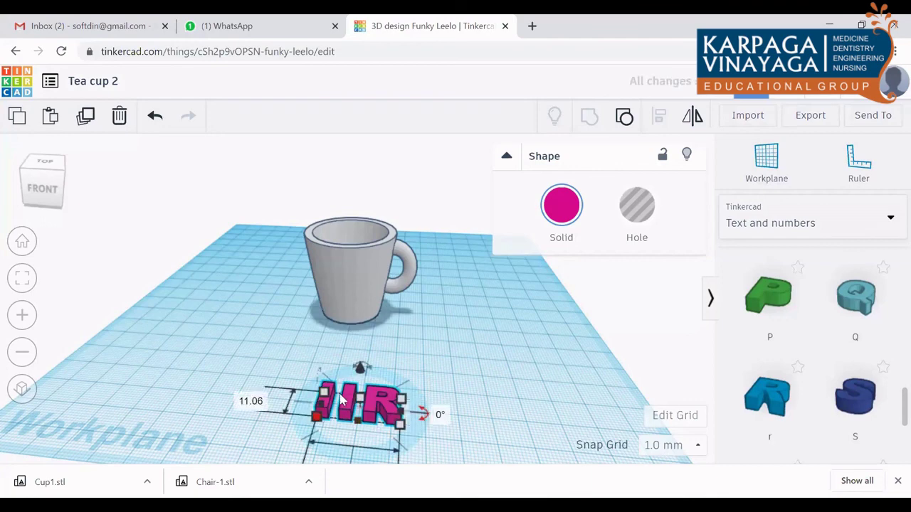
left_click_drag(363, 368, 360, 329)
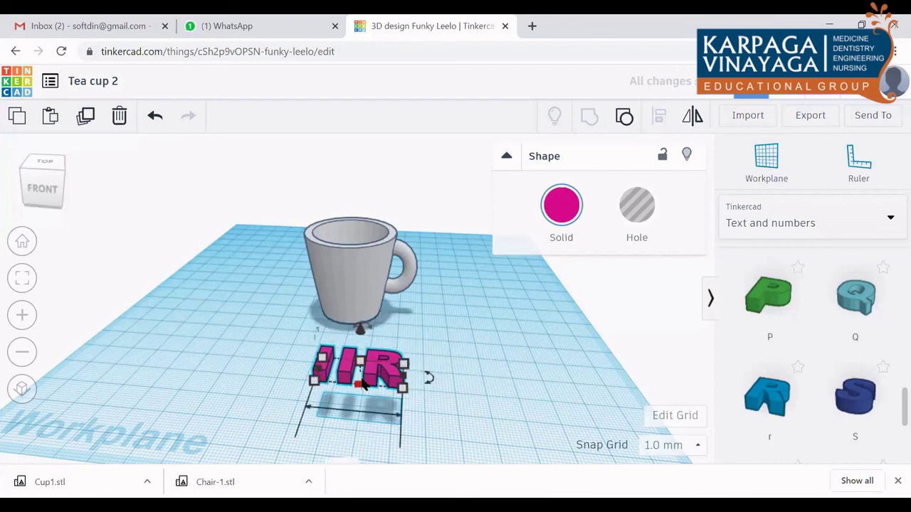
left_click_drag(34, 202, 47, 197)
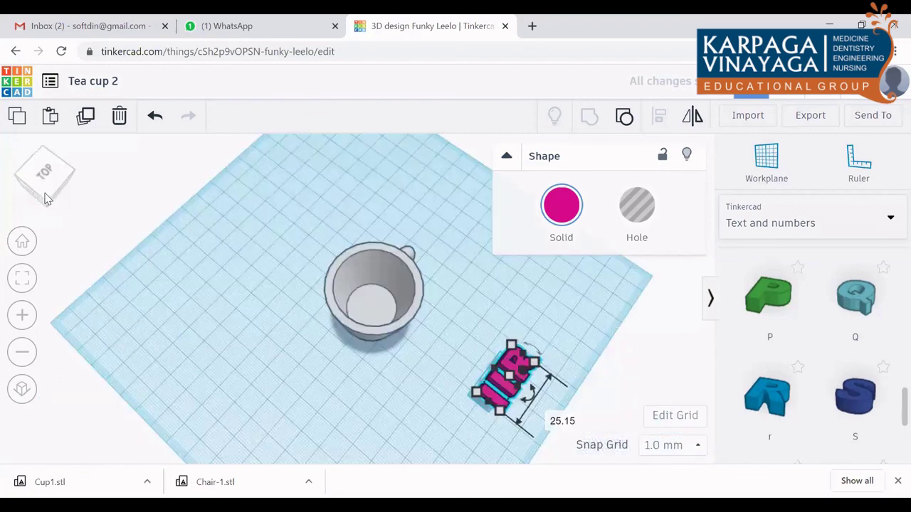
Select the IIR text and rotate it to line up with the cup.
left_click(491, 425)
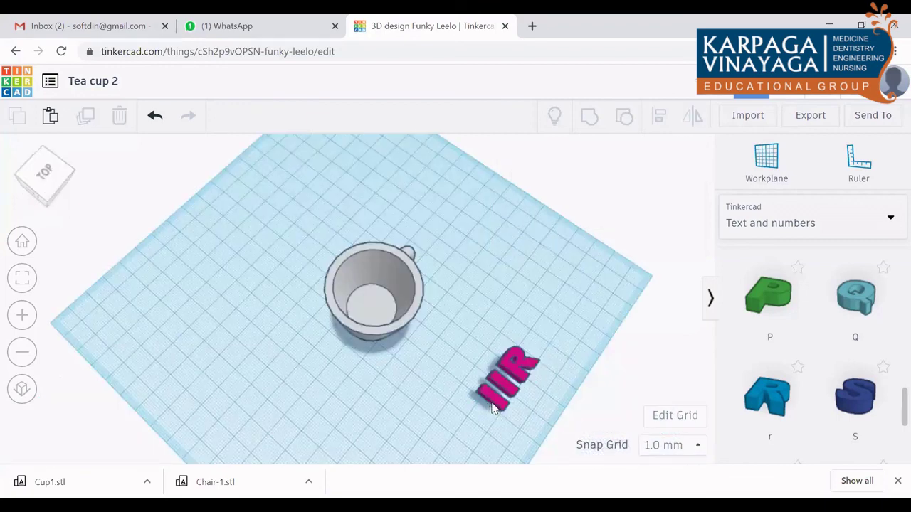
left_click(496, 407)
mouse_move(532, 404)
left_mouse_down()
mouse_move(542, 407)
mouse_move(531, 411)
mouse_move(530, 389)
mouse_move(491, 368)
left_mouse_up()
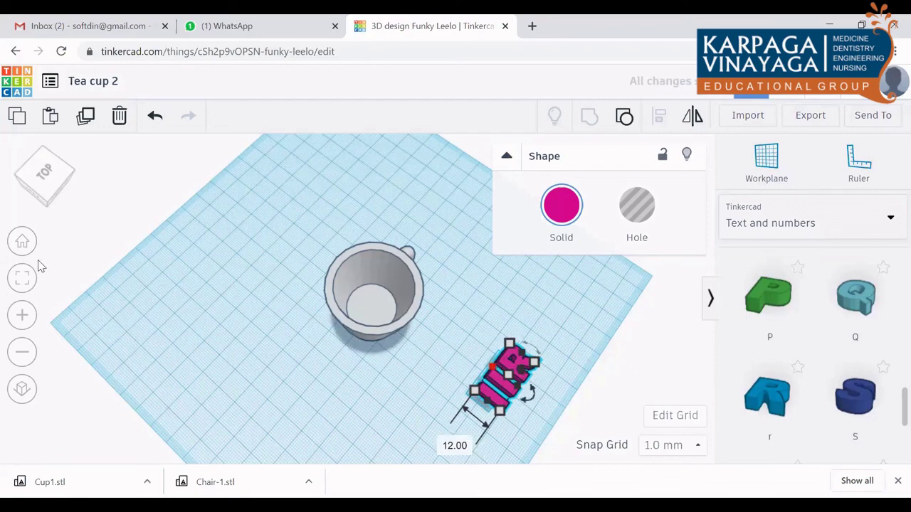
Stand the IIR letters upright facing front and slide them up against the cup.
left_click_drag(44, 171, 32, 178)
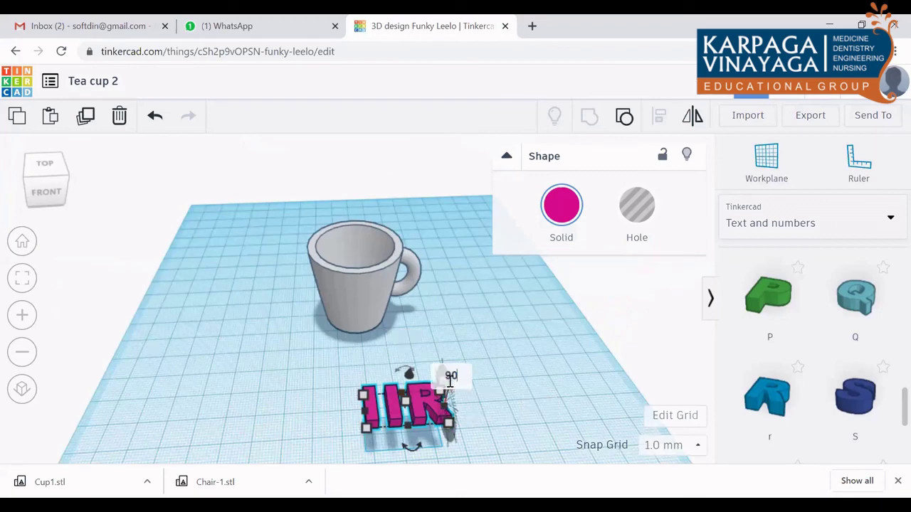
left_click_drag(450, 379, 529, 406)
left_click(528, 405)
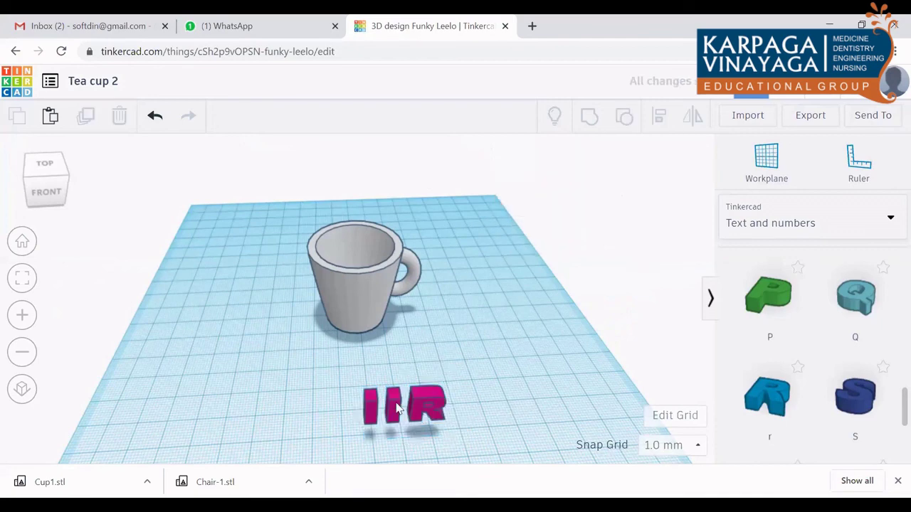
mouse_move(397, 407)
left_mouse_down()
mouse_move(345, 297)
mouse_move(352, 315)
left_mouse_up()
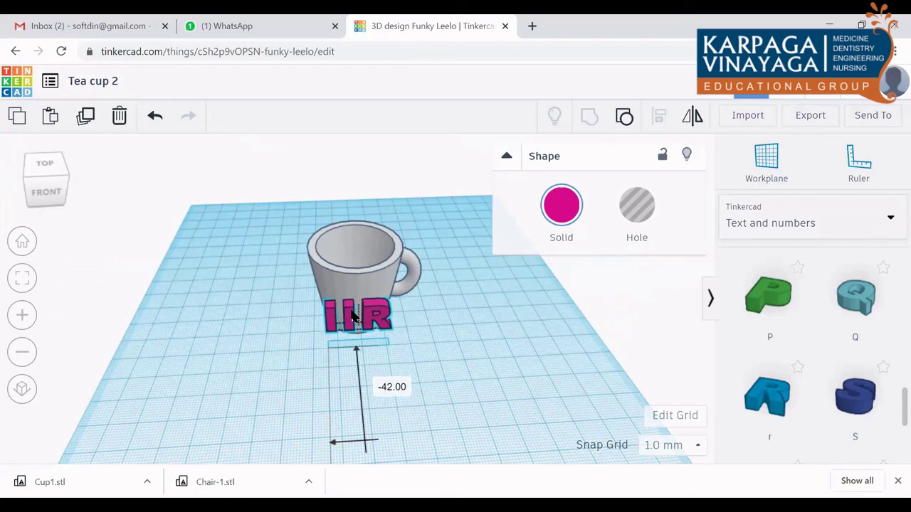
Settle the IIR text at the cup's front and resize it to 14 mm wide by 7 deep.
left_click_drag(351, 315, 382, 306)
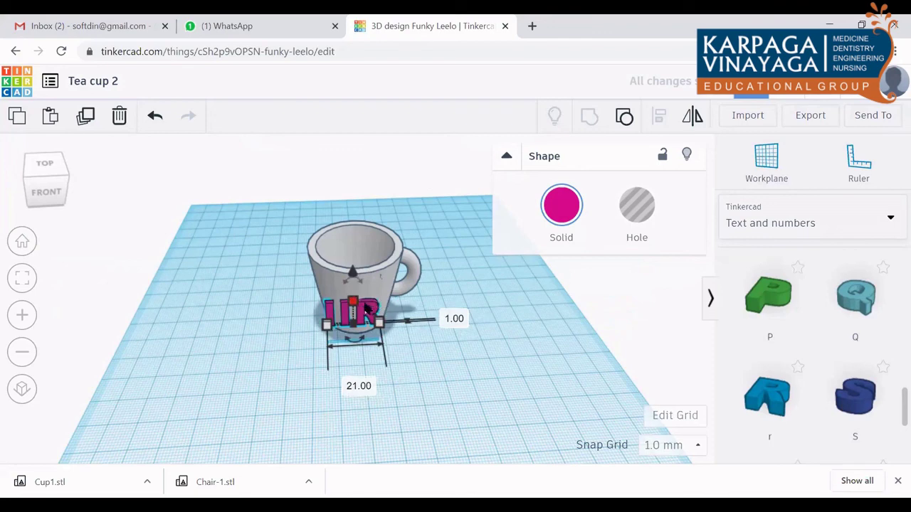
left_click_drag(382, 306, 343, 327)
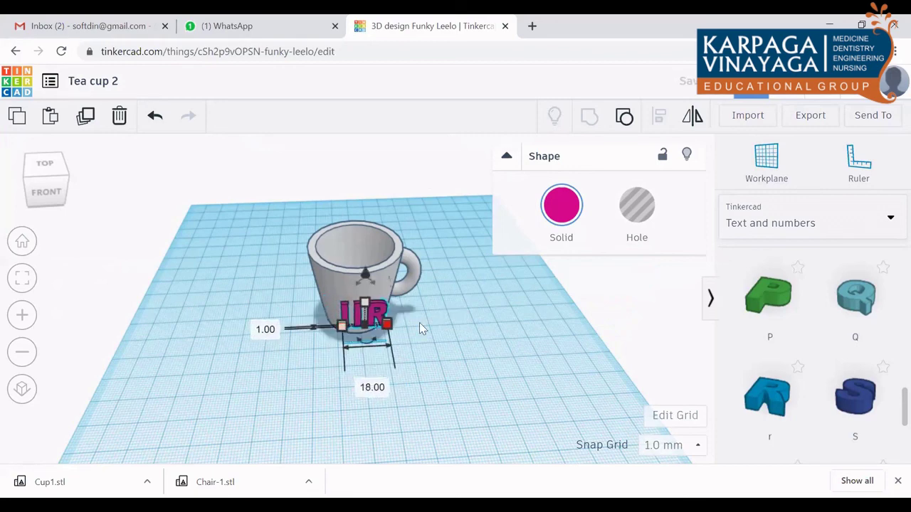
left_click_drag(385, 325, 360, 295)
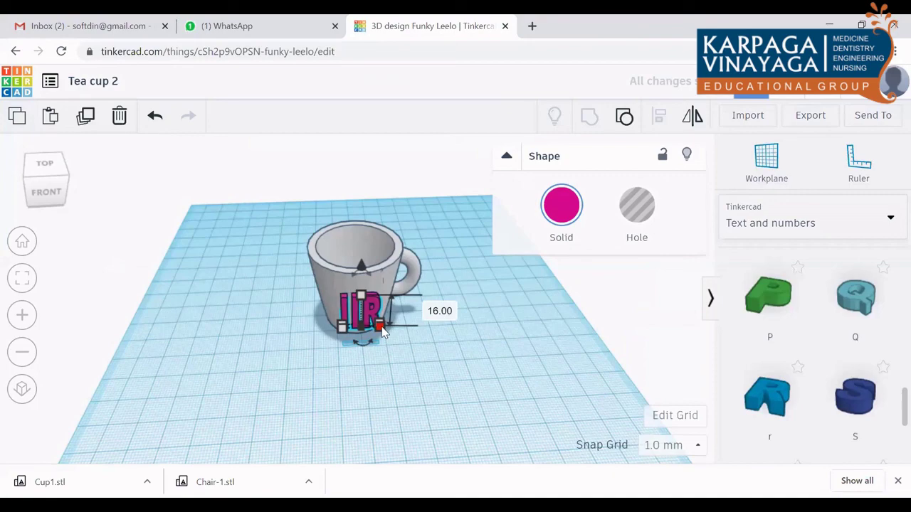
left_click_drag(382, 341, 332, 405)
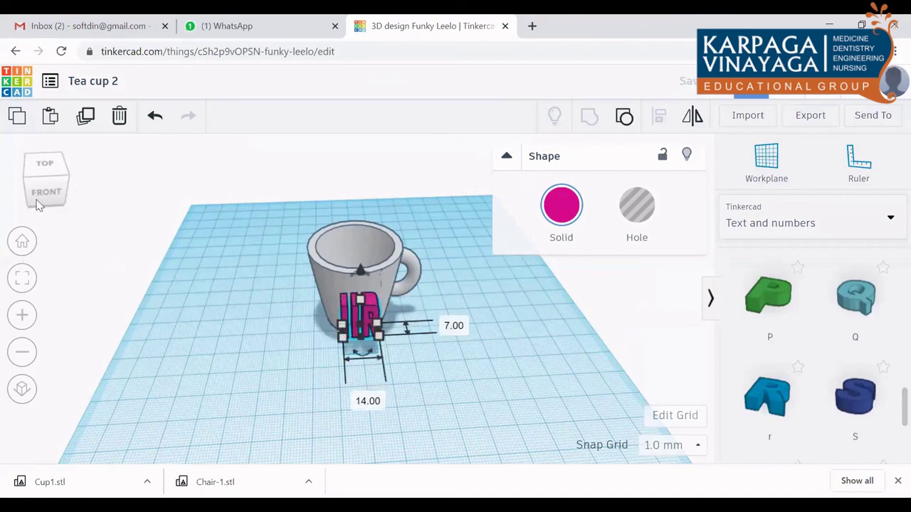
Check the letters from the side and increase their depth from 7 to 9 mm.
left_click_drag(45, 193, 51, 198)
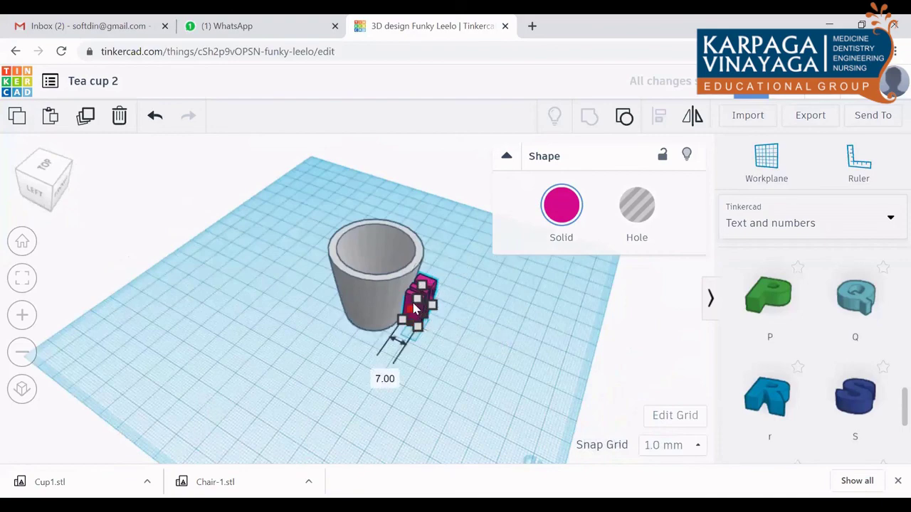
left_click_drag(415, 307, 414, 307)
left_click(559, 371)
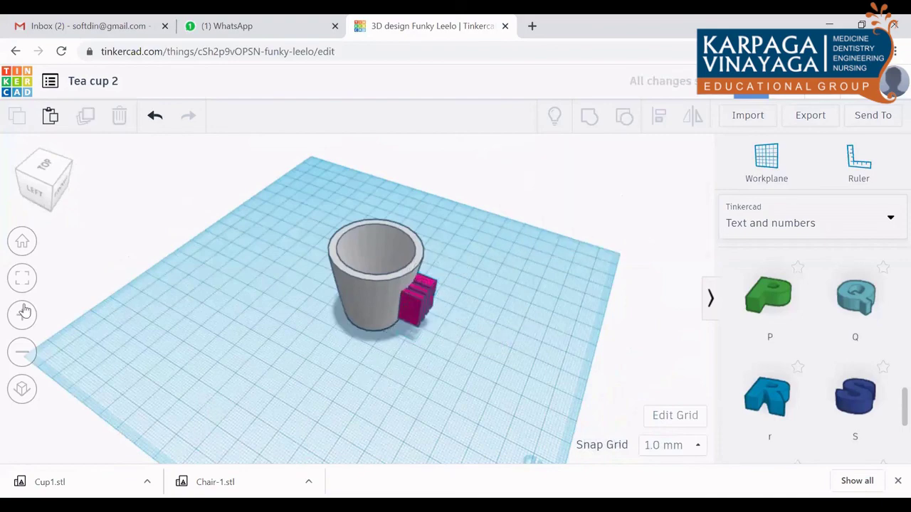
left_click(37, 198)
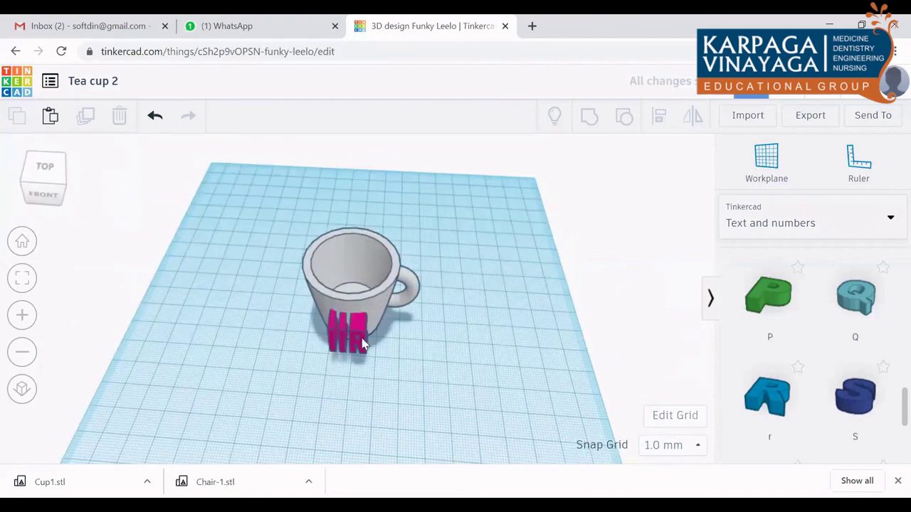
Collapse the Shapes panel, deselect the IIR letters, and view the cup from above.
left_click(356, 335)
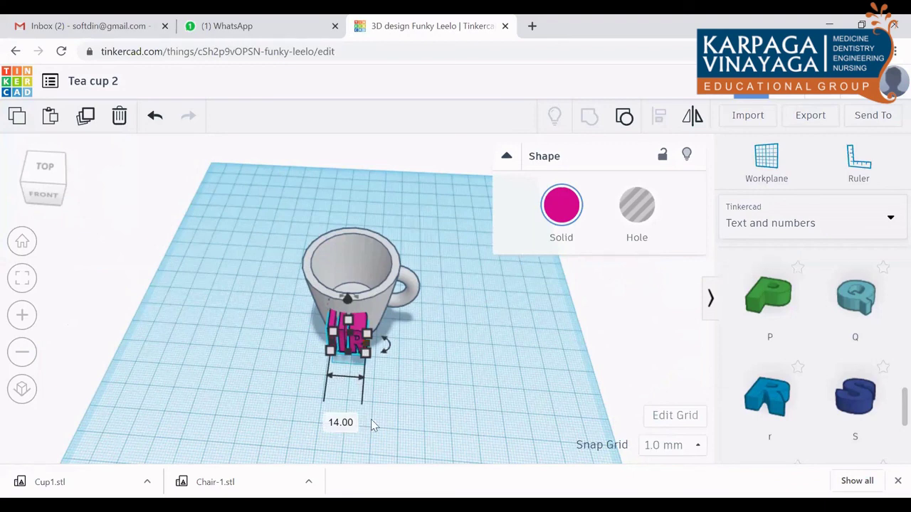
mouse_move(349, 299)
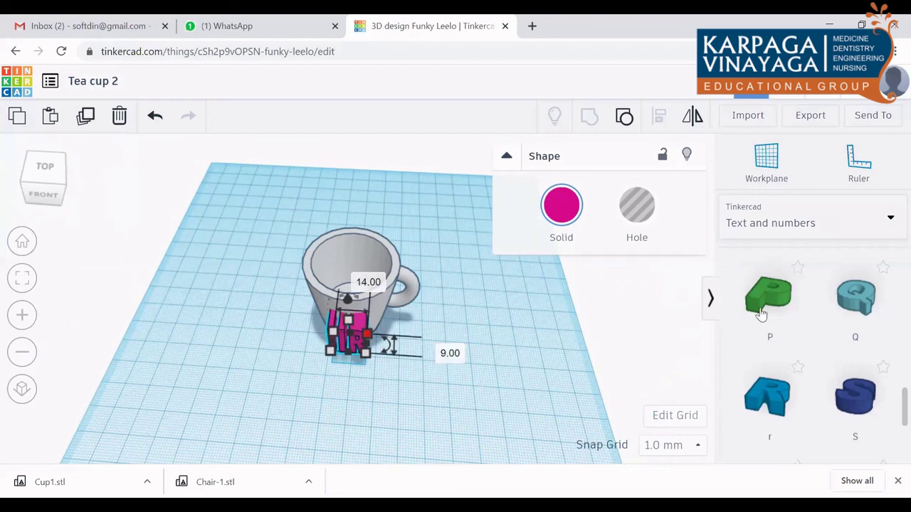
left_click(710, 300)
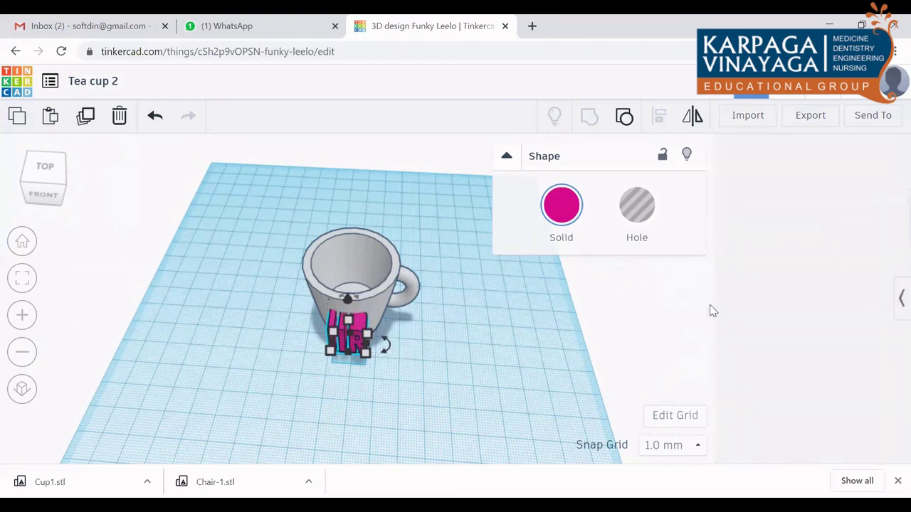
left_click(711, 311)
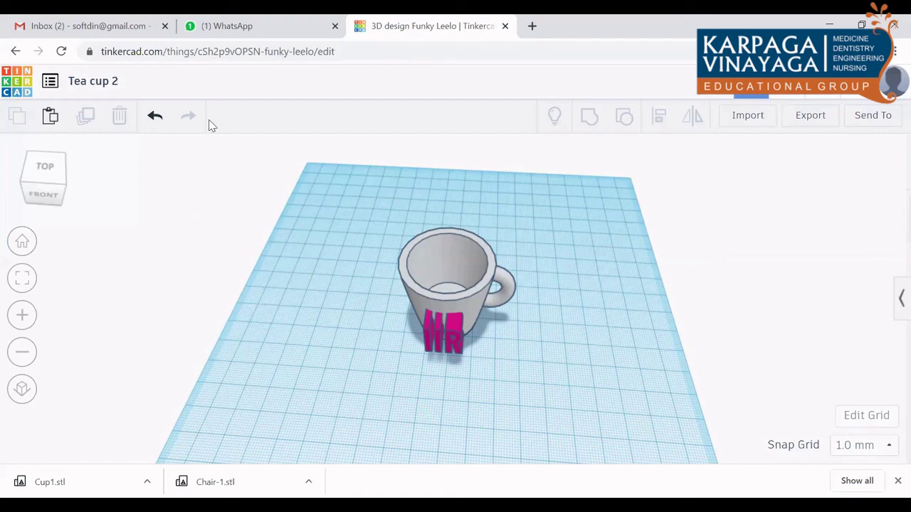
left_click_drag(53, 186, 60, 189)
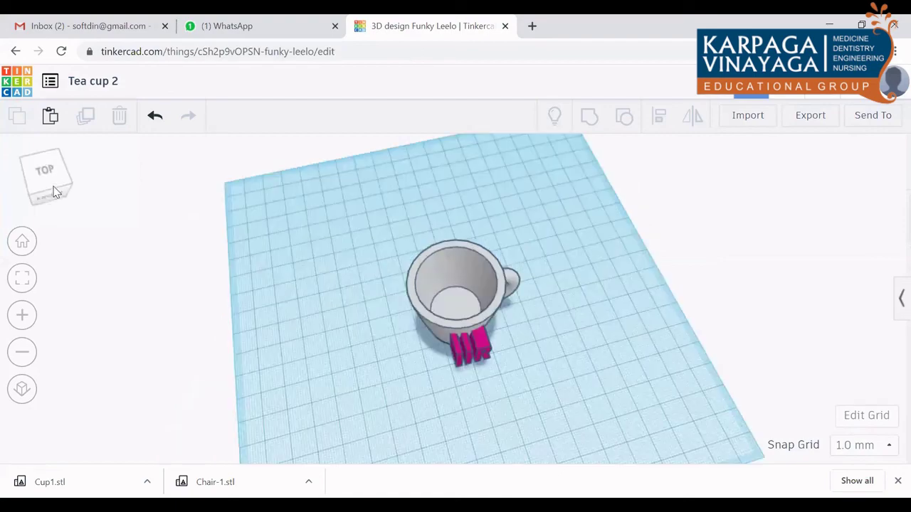